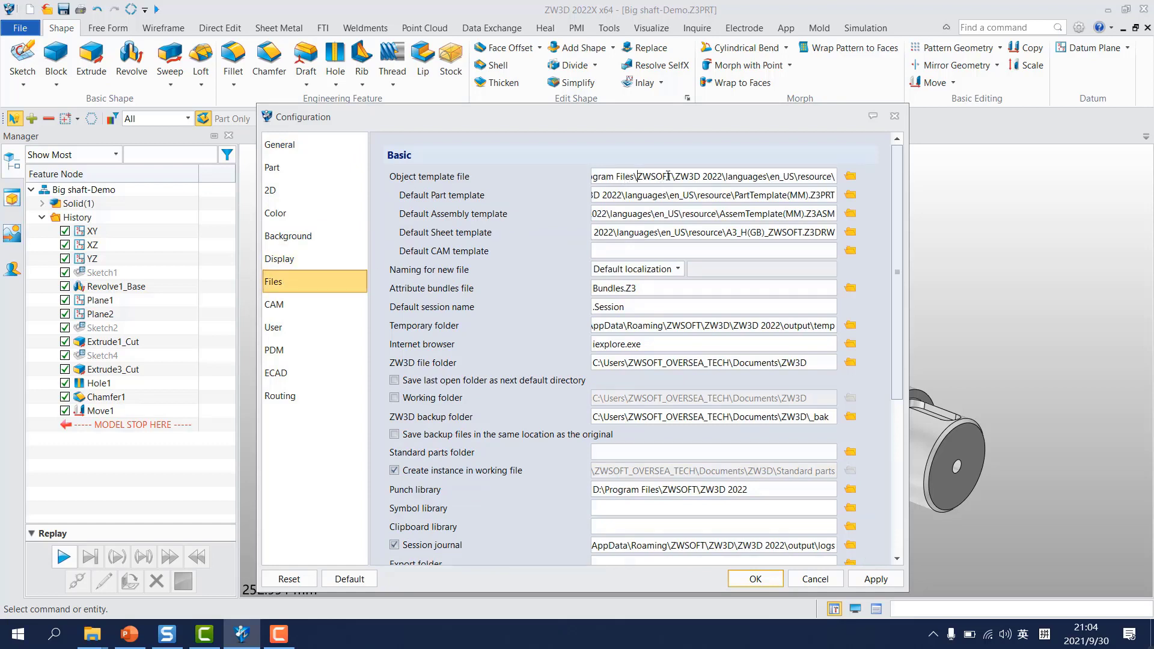
# Step: Check the object template file path in the file settings and close the configuration without changes
pyautogui.moveTo(658, 175); pyautogui.dragTo(865, 169)
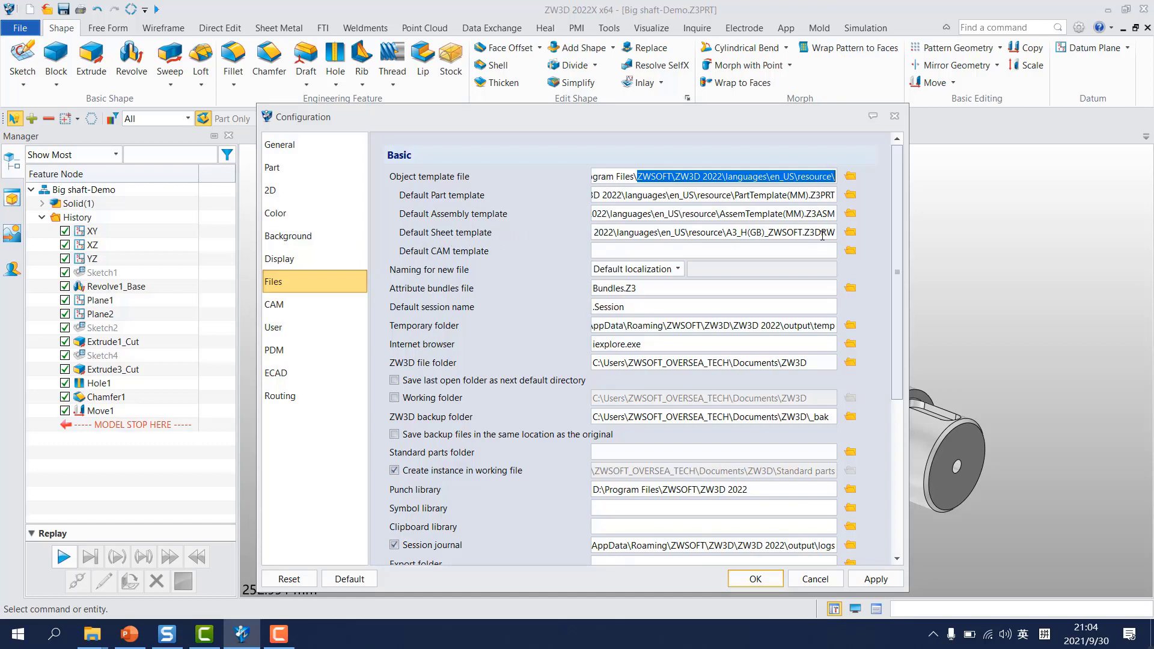
pyautogui.click(811, 578)
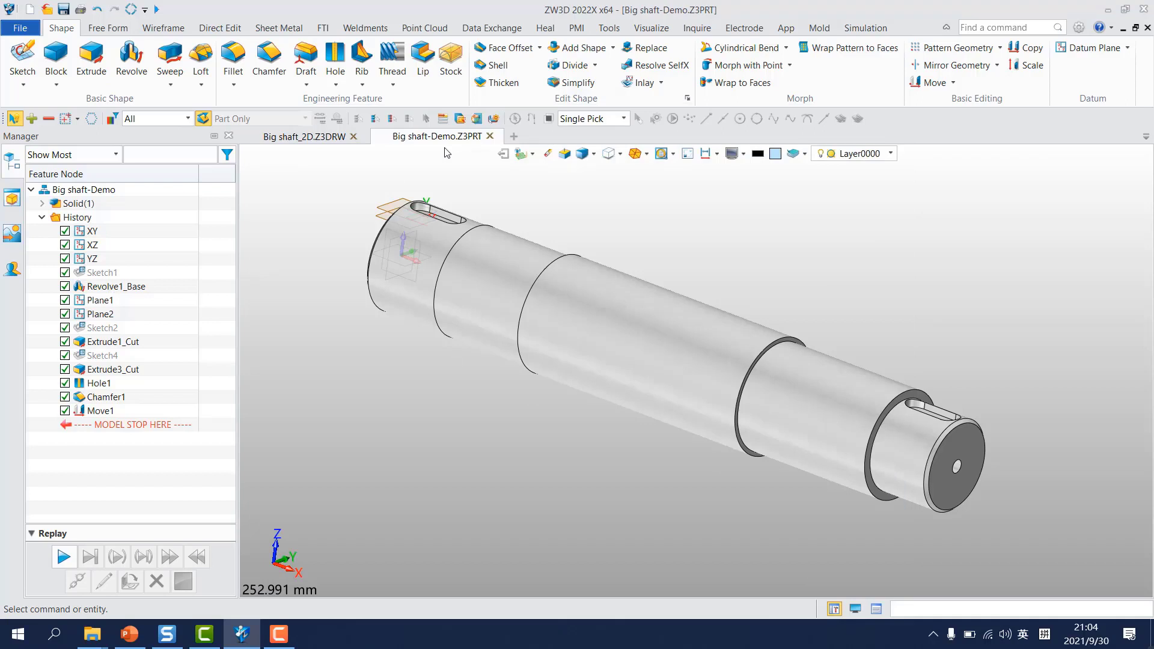
# Step: Create a 2D sheet of the shaft from the default A3_H(GB)_ZWSOFT template and place only its front view near the sheet's upper edge
pyautogui.rightClick(473, 410)
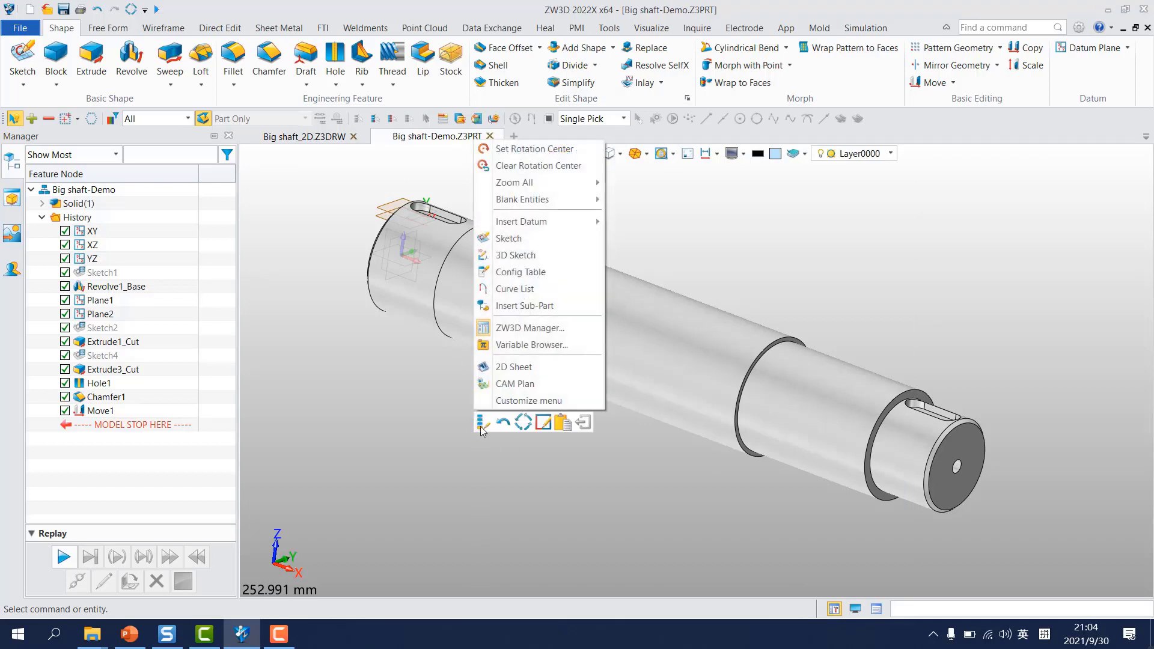
pyautogui.click(513, 367)
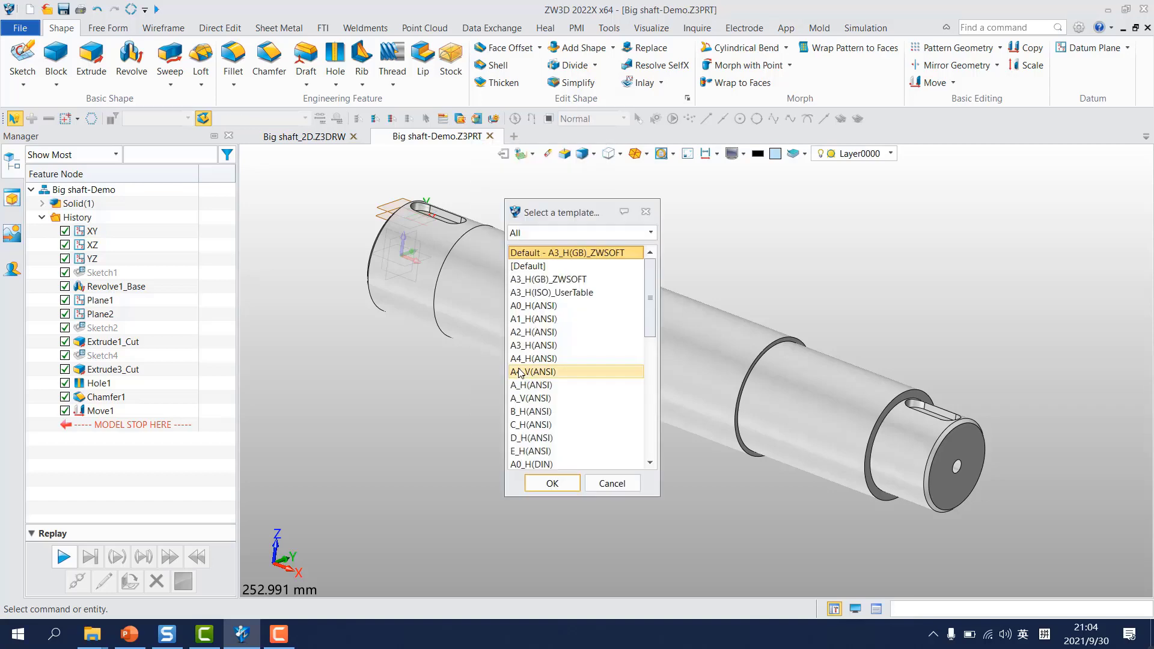
pyautogui.click(552, 483)
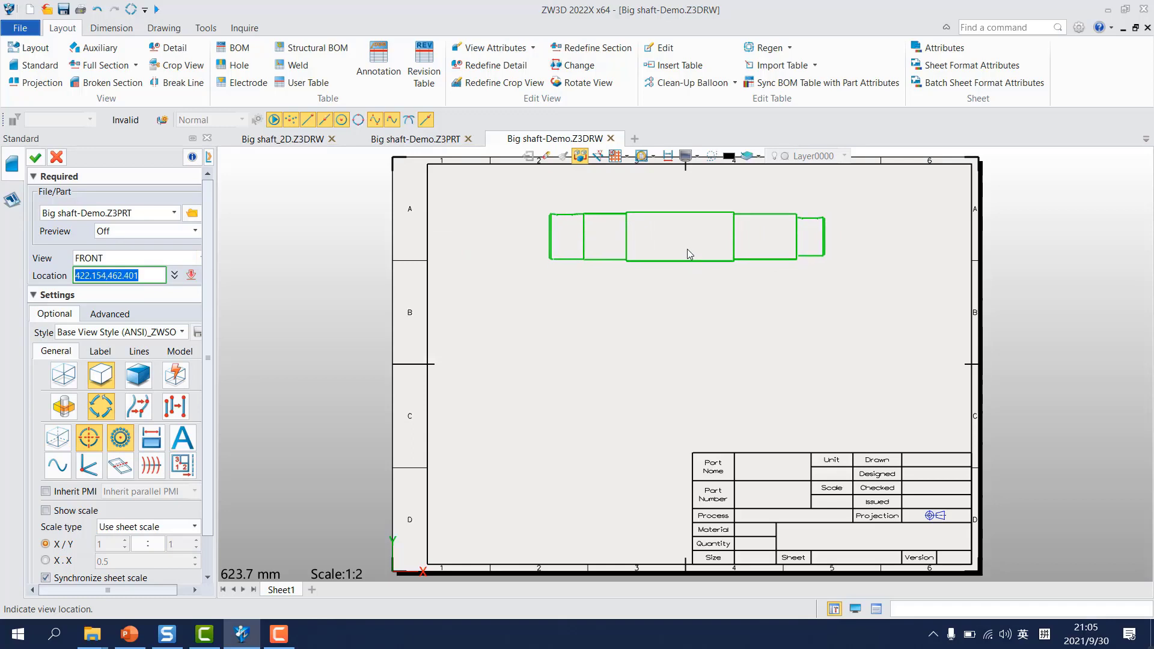
pyautogui.click(686, 249)
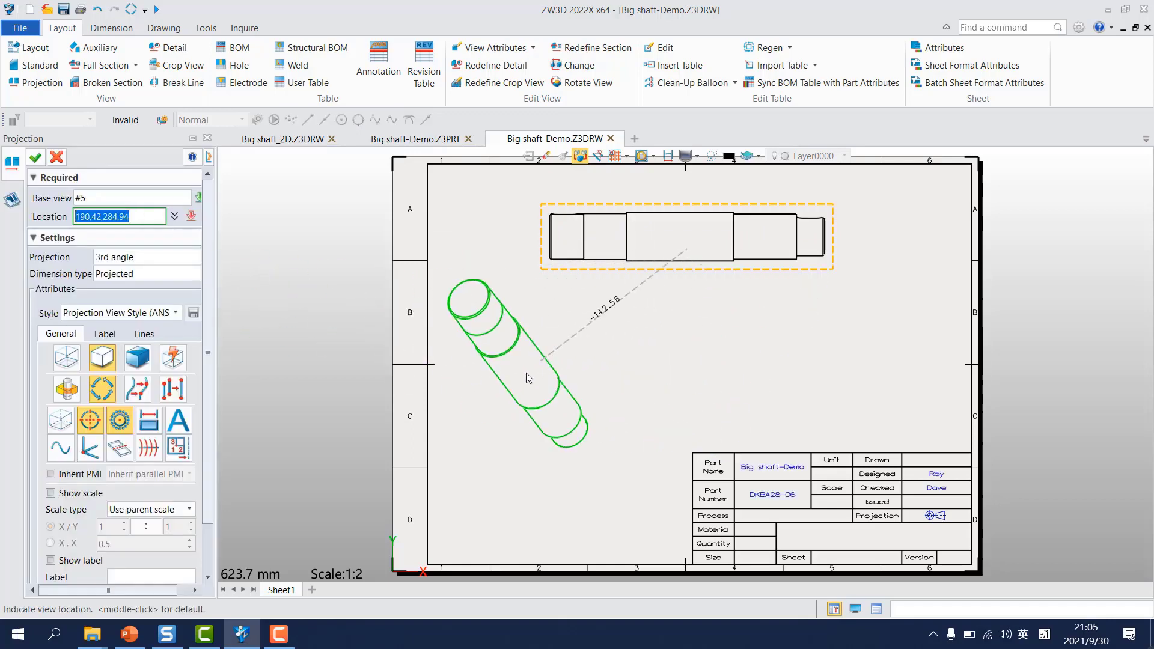
pyautogui.press('Escape')
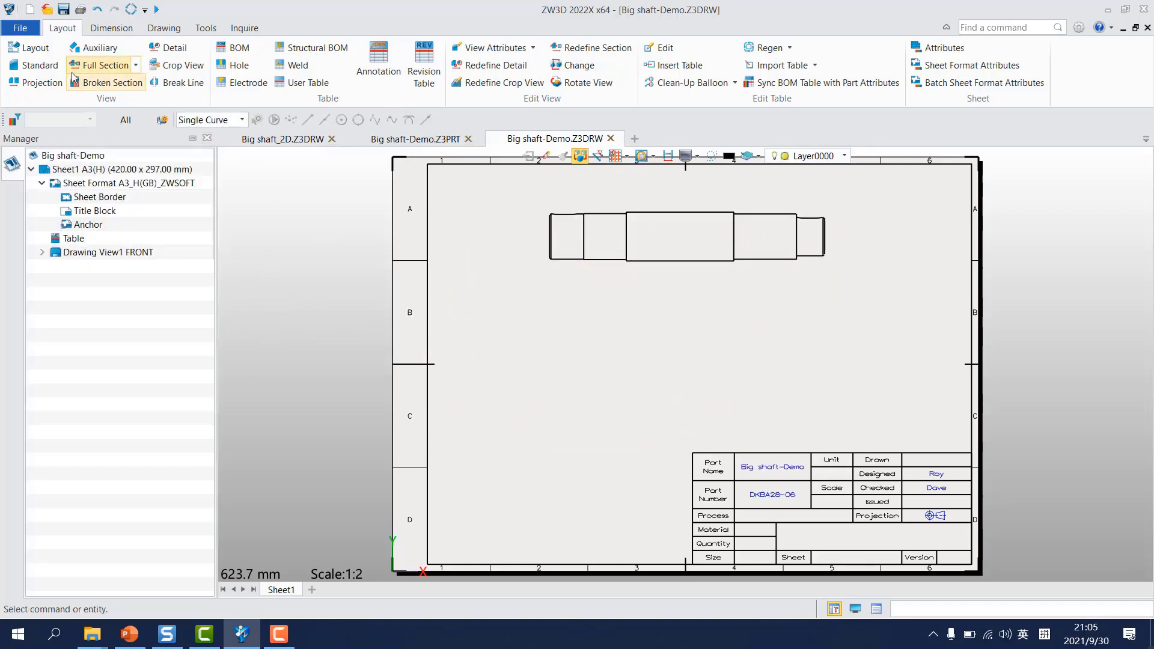
# Step: Add a broken section with a circular boundary centred on the shaft's upper left corner, with the depth point on the adjacent segment's upper edge
pyautogui.click(104, 85)
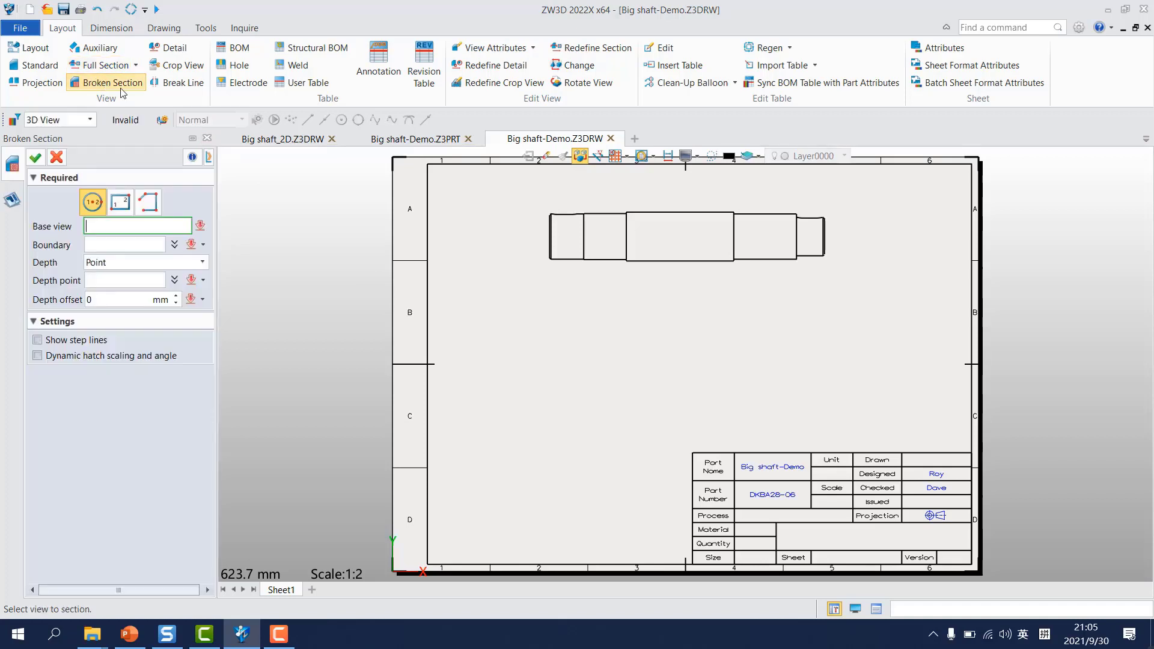
pyautogui.click(554, 223)
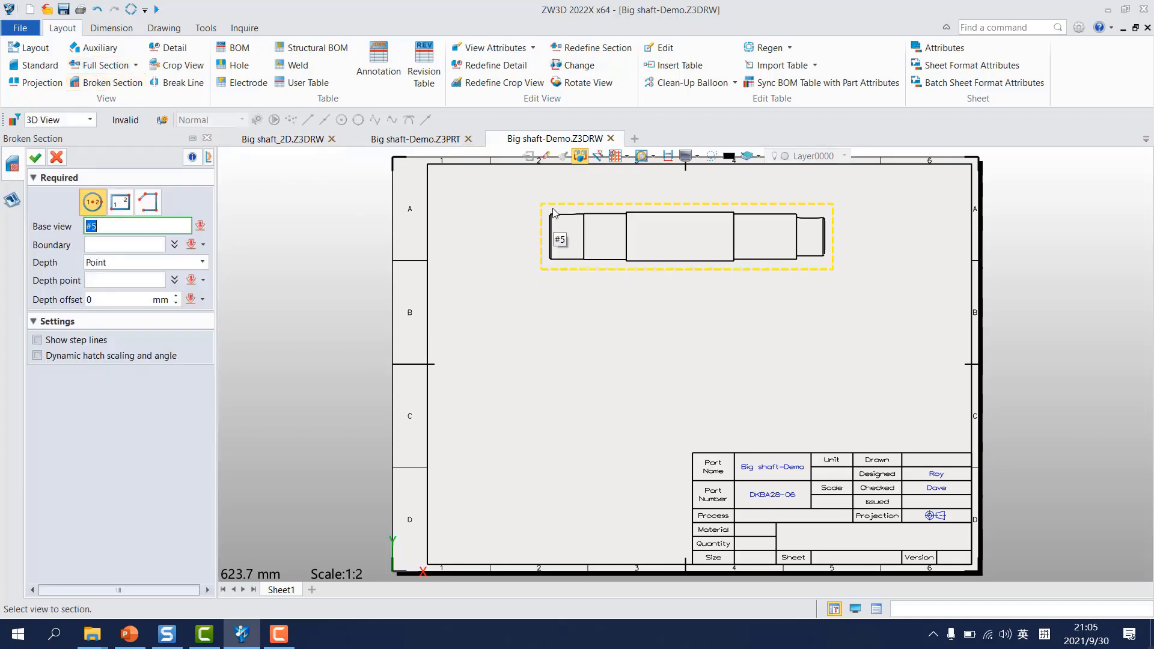
pyautogui.click(556, 206)
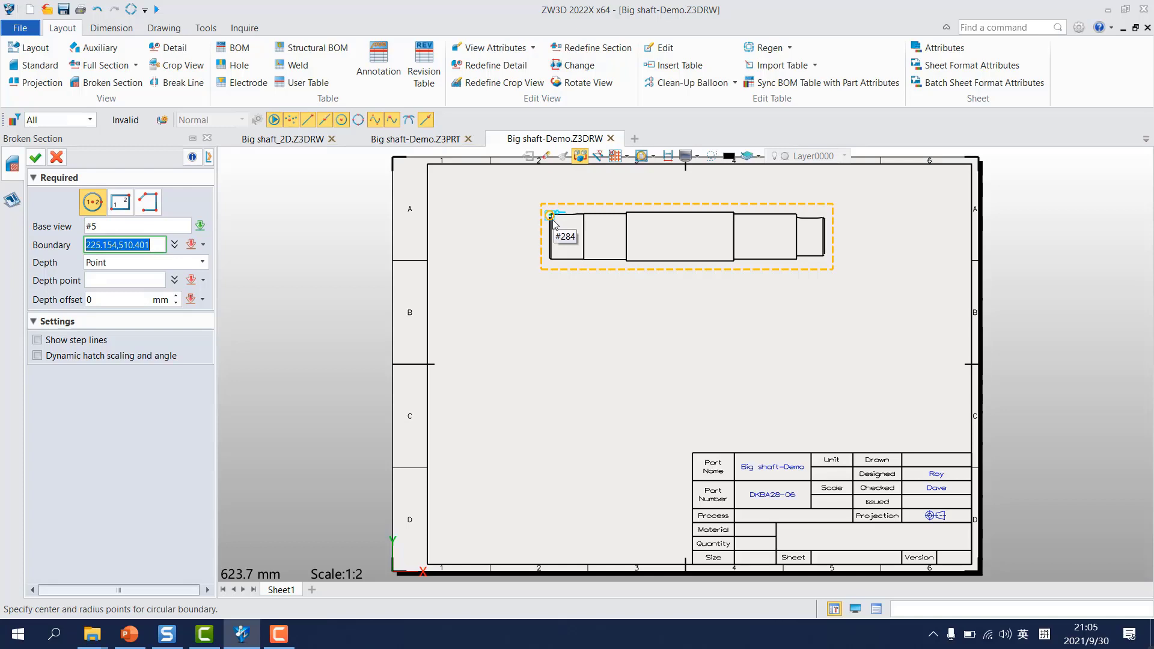
pyautogui.click(552, 215)
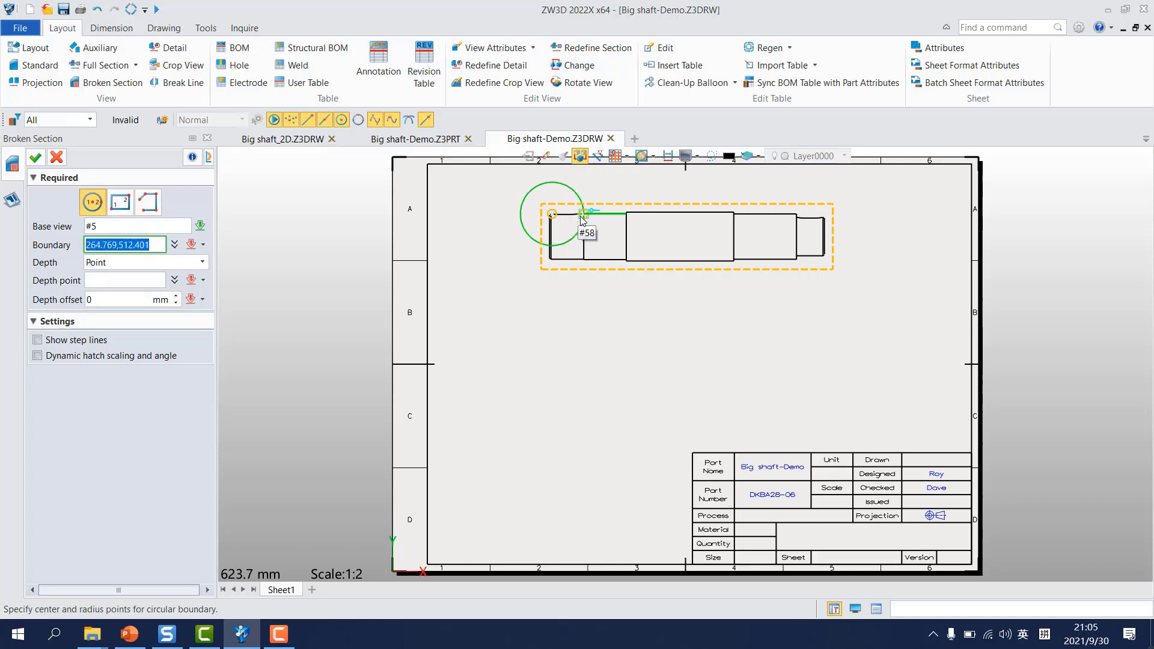
pyautogui.click(583, 214)
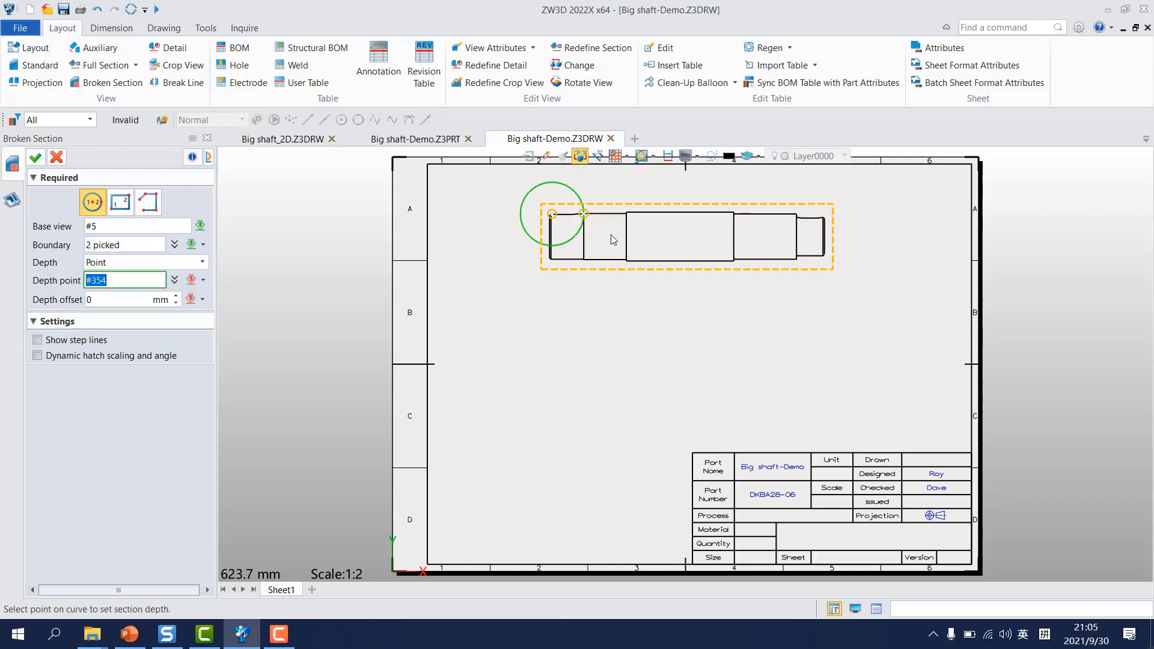
pyautogui.click(614, 215)
pyautogui.middleClick(630, 304)
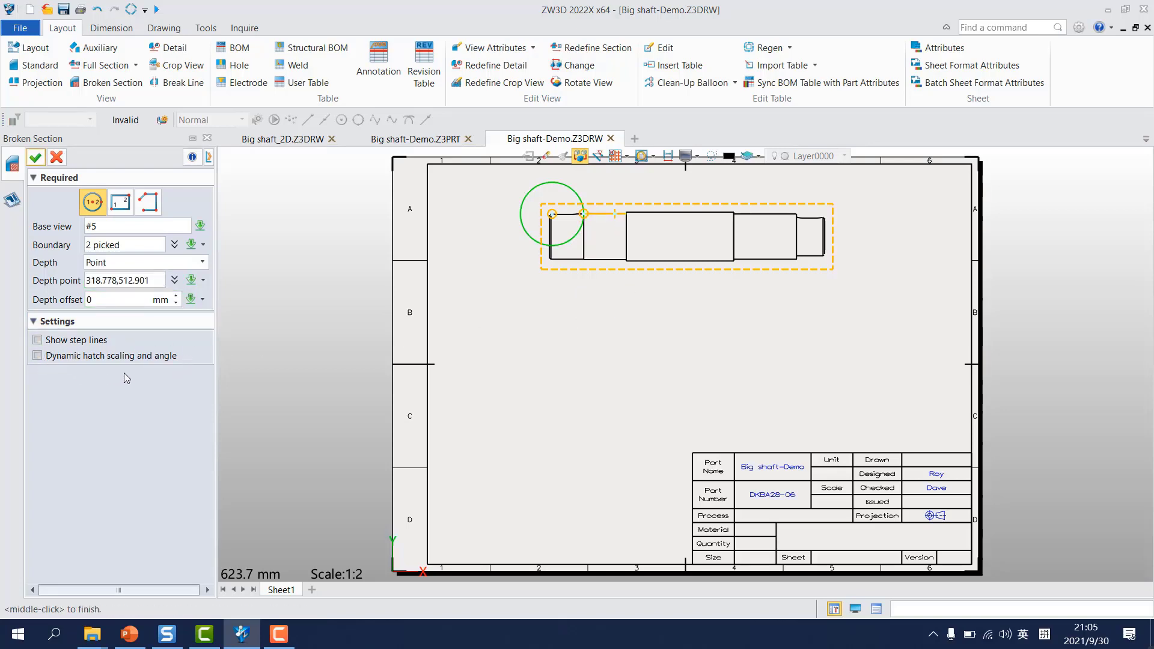
pyautogui.middleClick(572, 345)
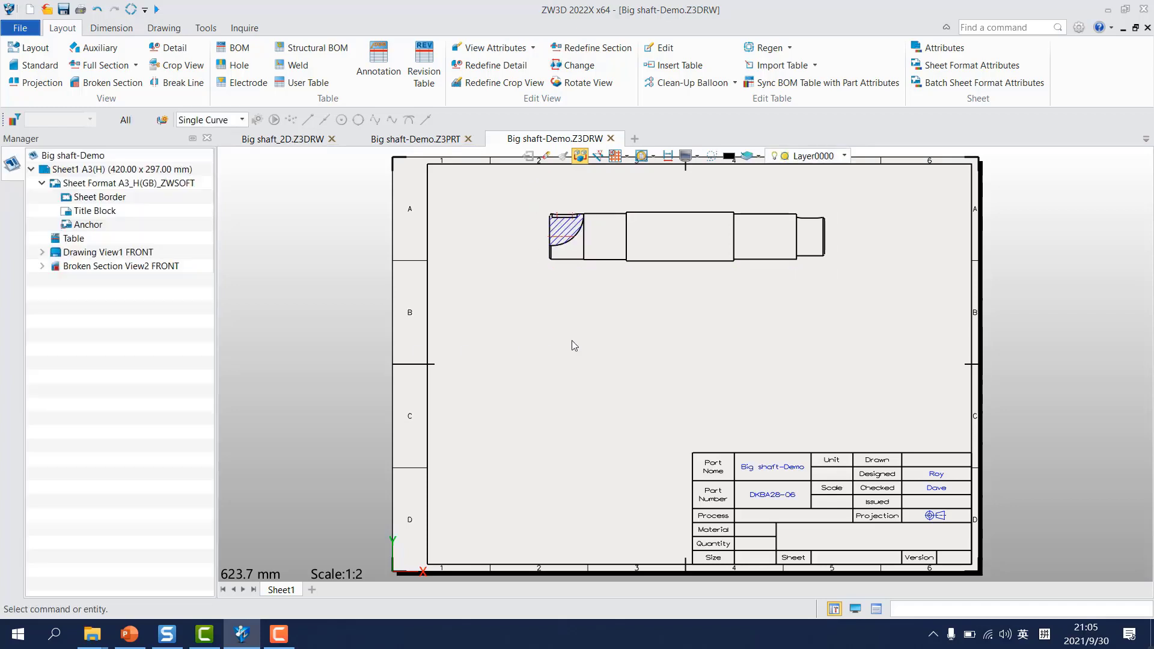
# Step: Add a circular broken section centred on the shaft's upper right corner, with the depth point on the neighbouring segment's upper edge
pyautogui.middleClick(828, 302)
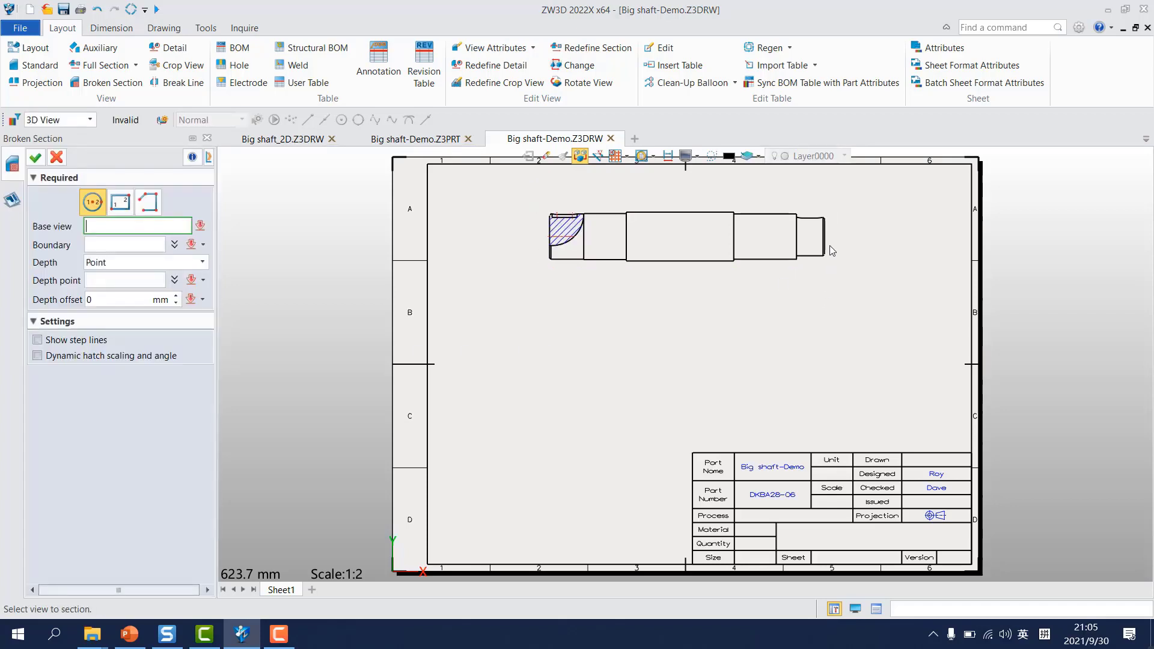
pyautogui.click(823, 208)
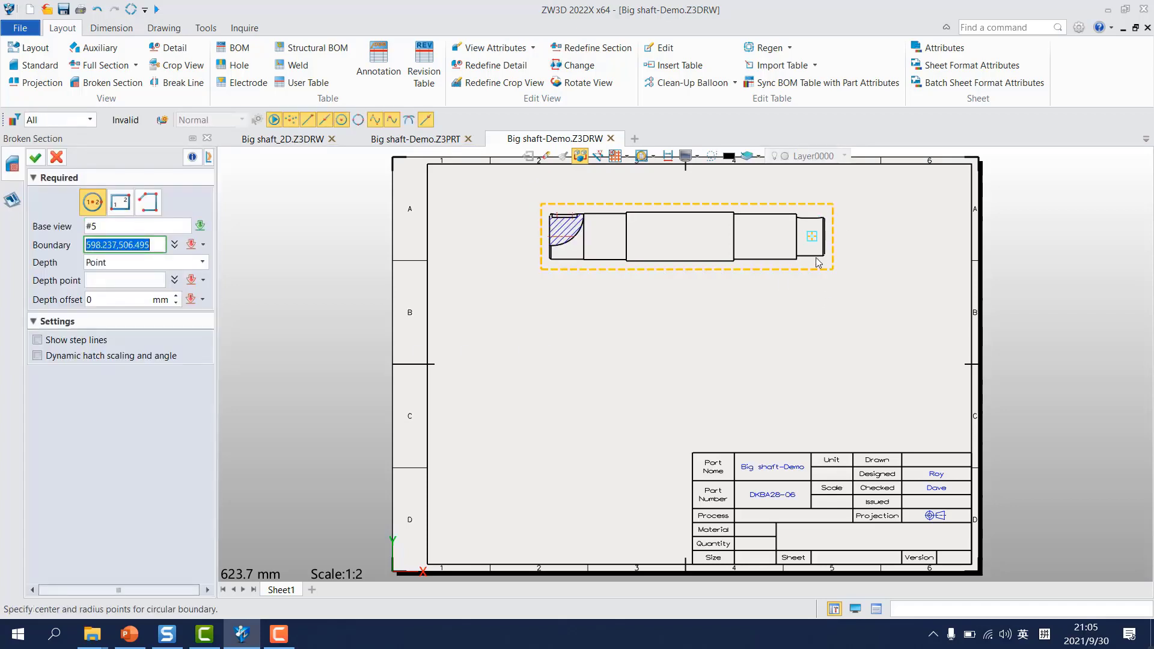
pyautogui.click(824, 218)
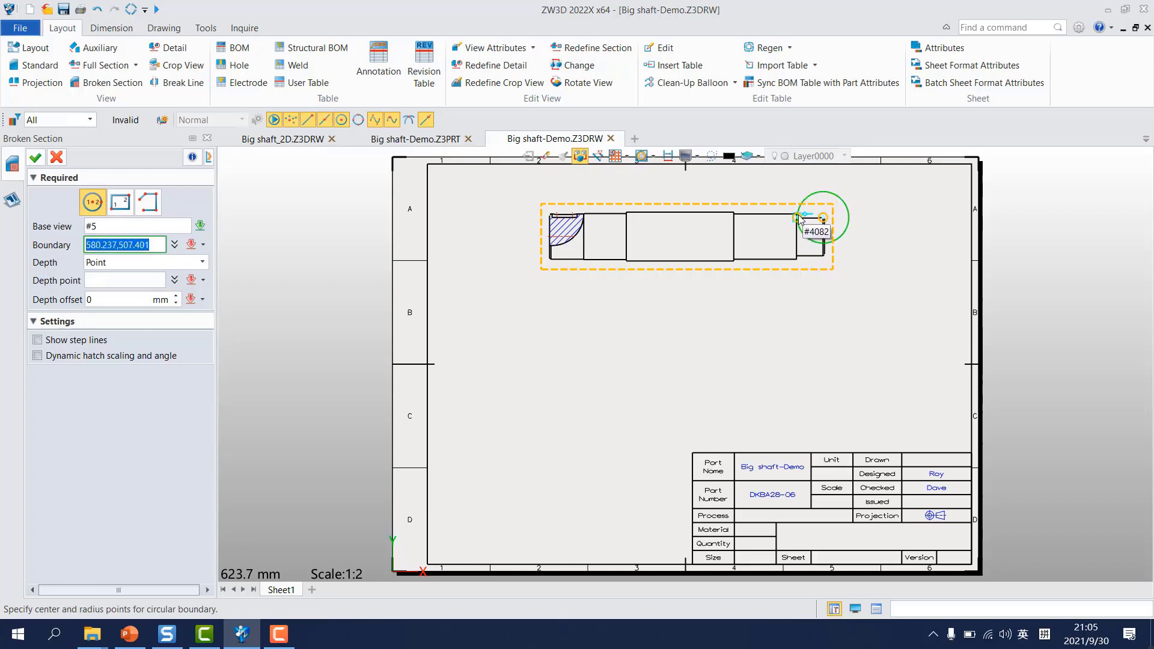
pyautogui.click(796, 217)
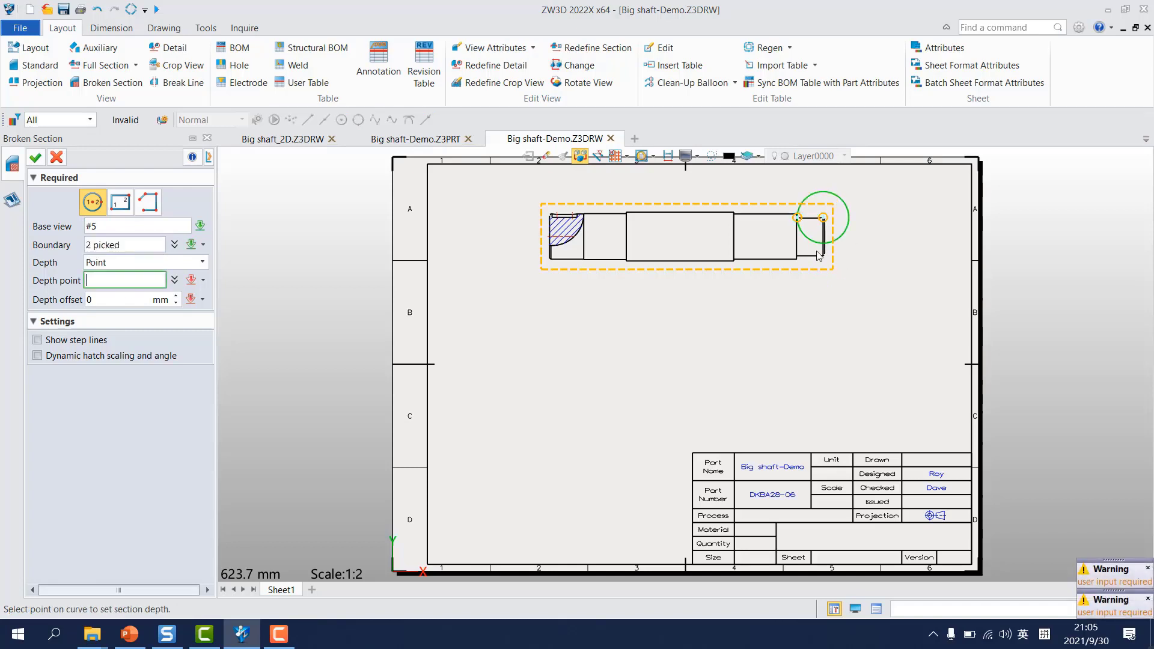
pyautogui.click(773, 214)
pyautogui.middleClick(842, 319)
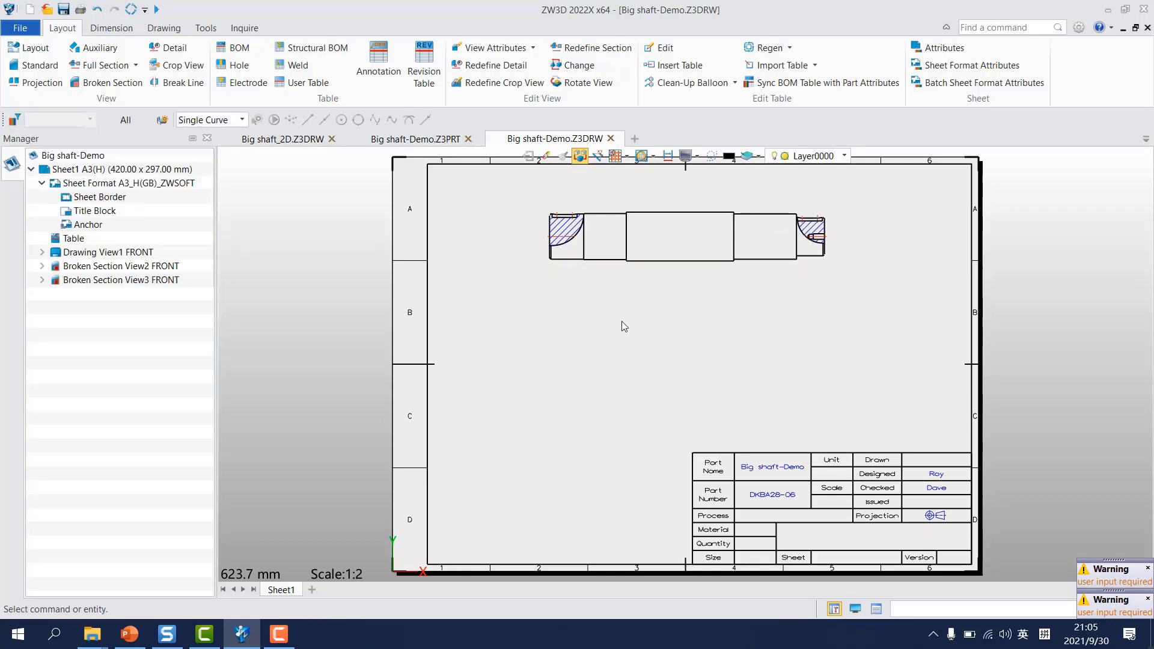
# Step: Create full section A-A vertically through the left keyway with the arrow flipped and location None, placing it below the front view
pyautogui.click(94, 66)
pyautogui.scroll(2, 666, 250)
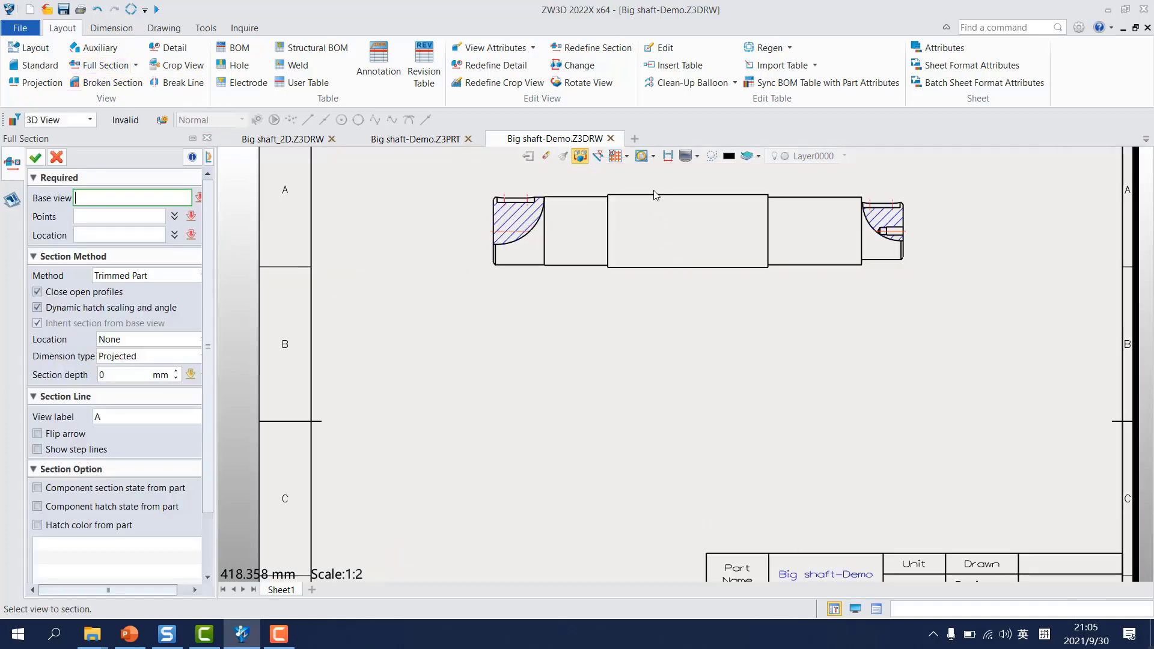
pyautogui.click(655, 191)
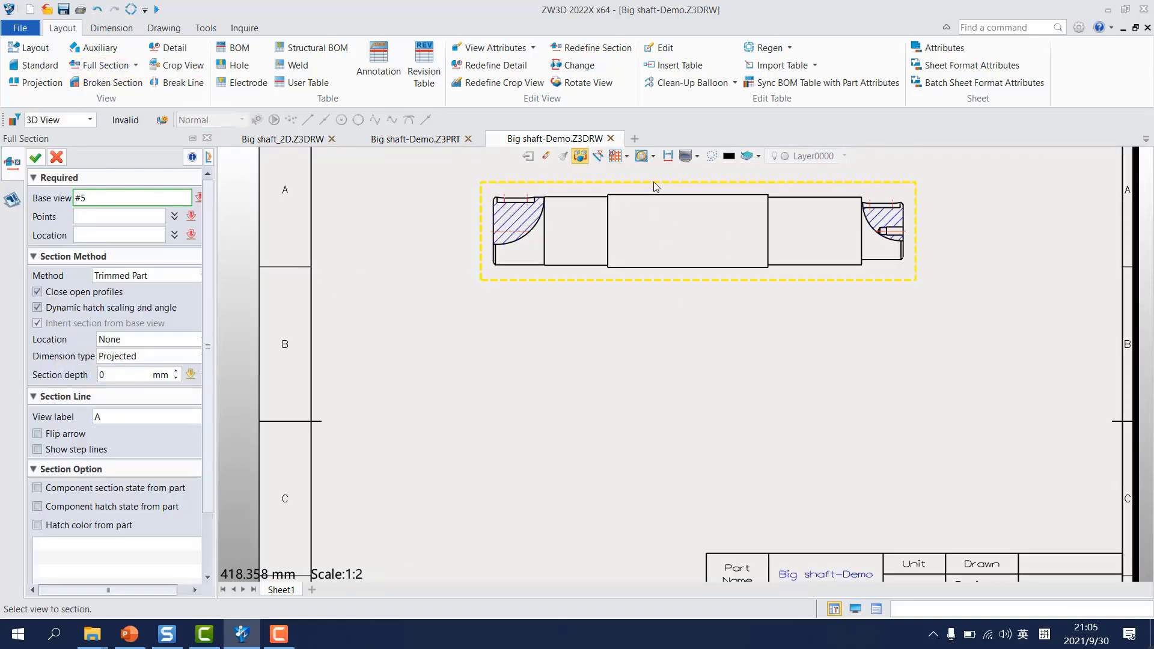
pyautogui.click(513, 190)
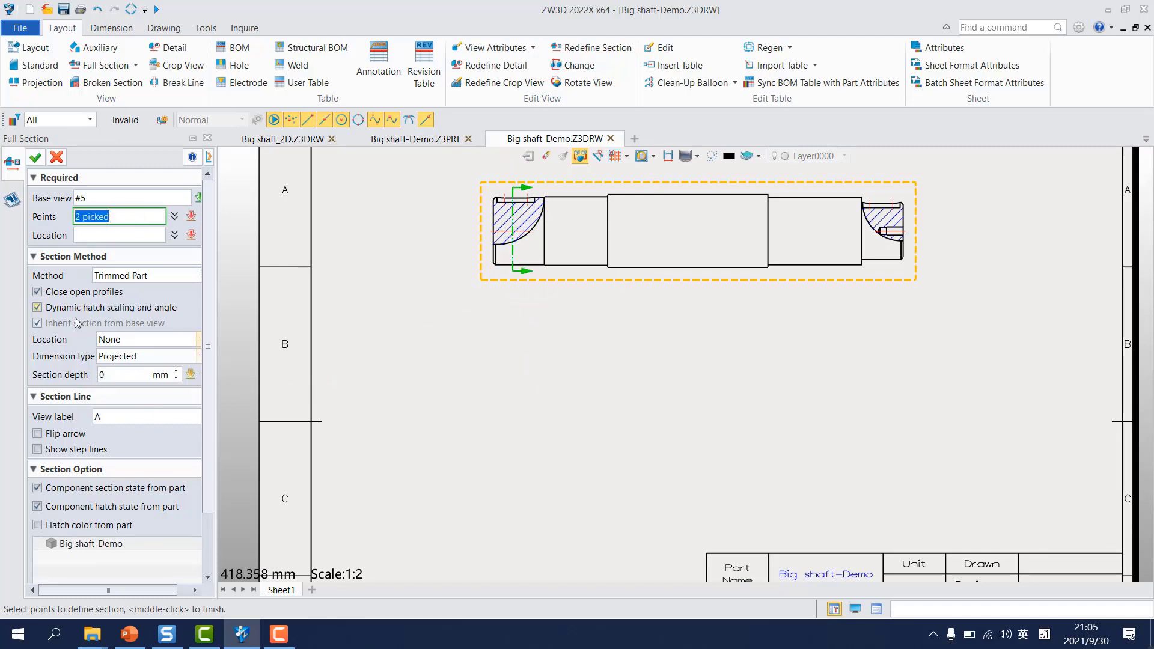
pyautogui.click(54, 435)
pyautogui.click(478, 344)
pyautogui.middleClick(510, 360)
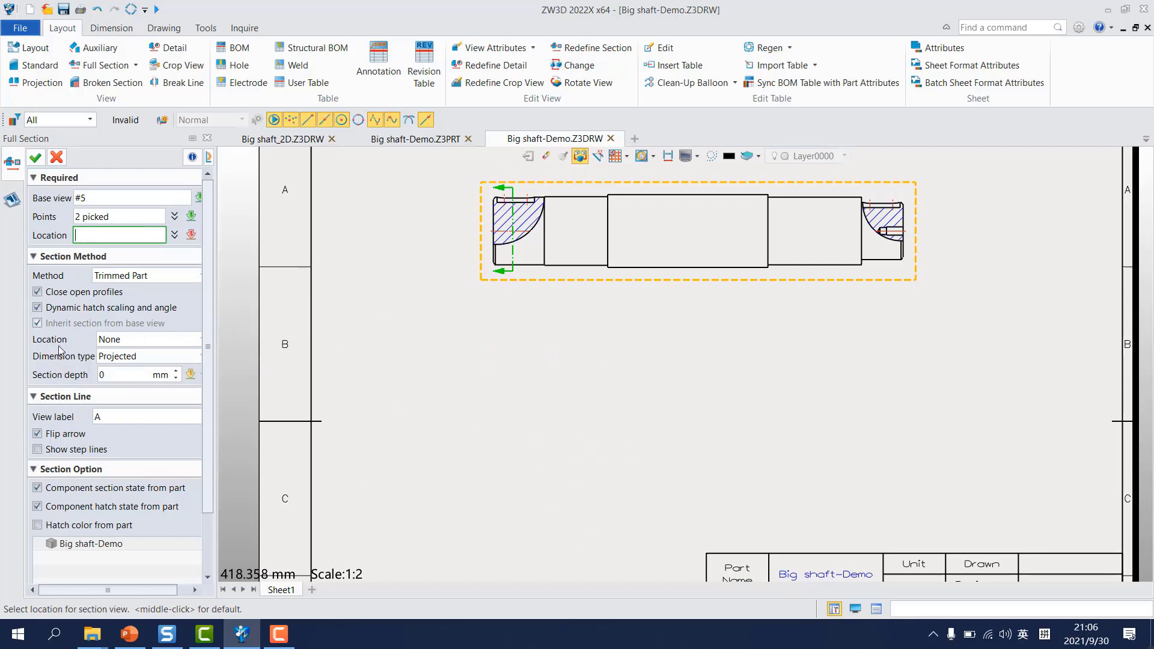
pyautogui.click(126, 345)
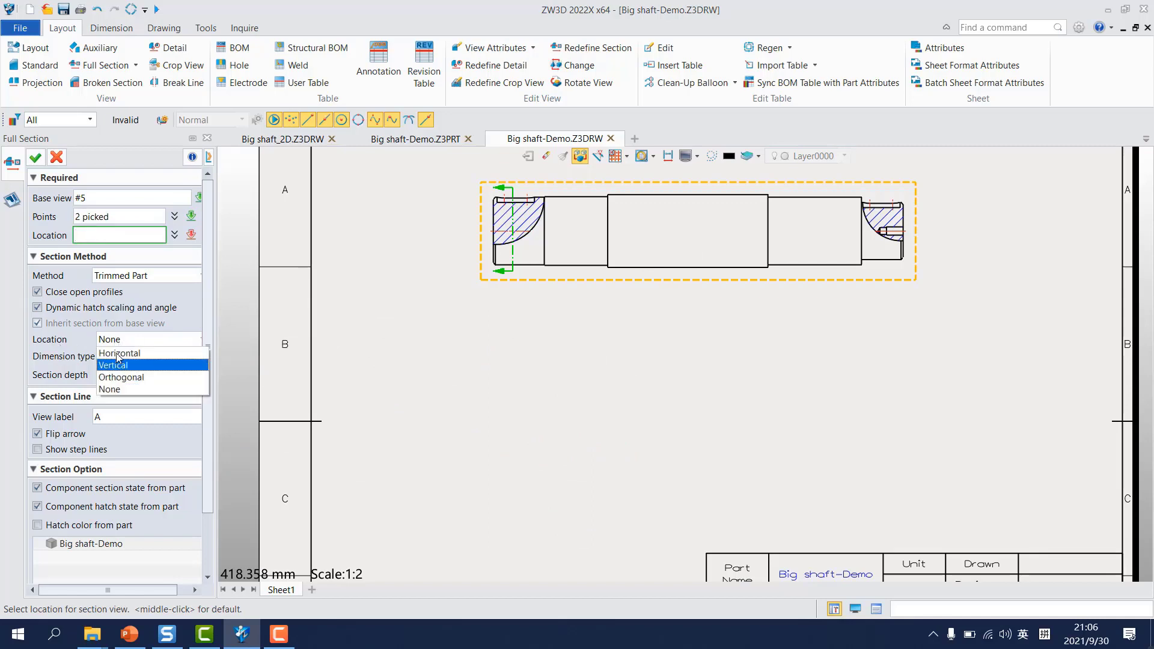
pyautogui.click(110, 389)
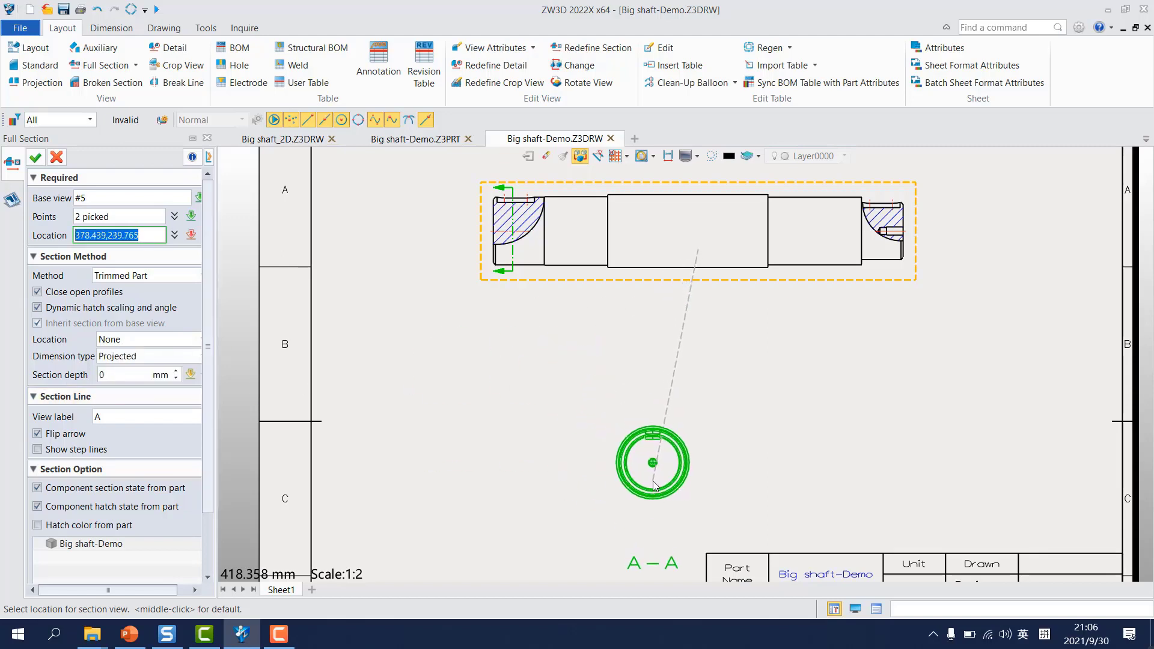
pyautogui.click(654, 485)
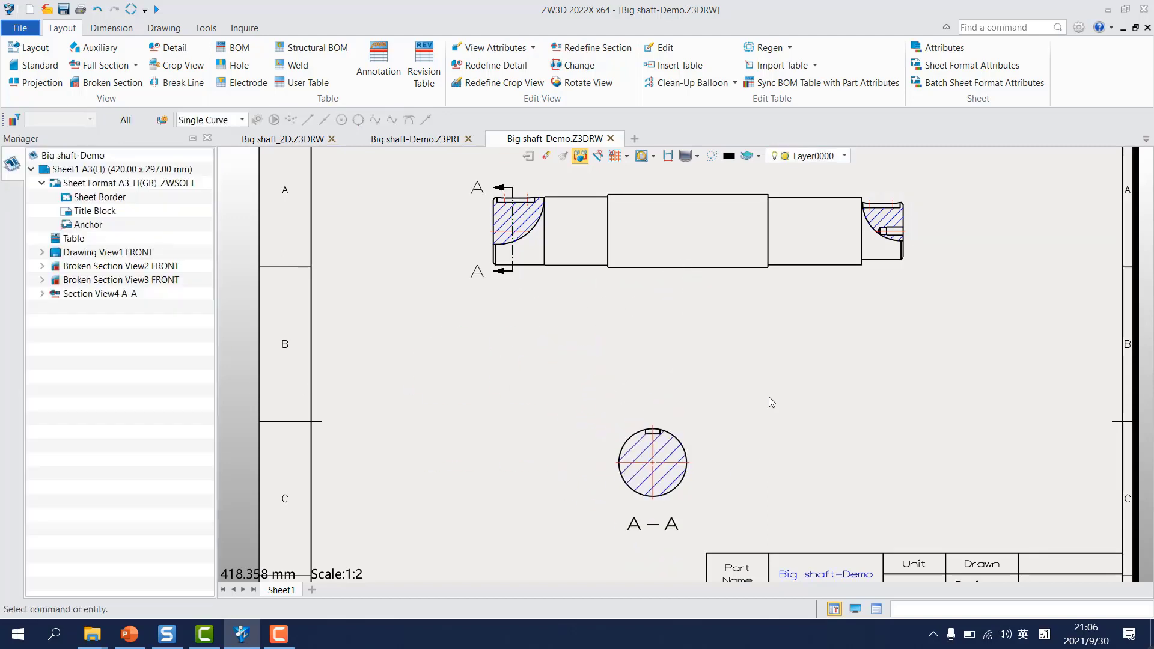
# Step: Create full section B-B vertically through the right keyway and place it beside section A-A
pyautogui.middleClick(774, 353)
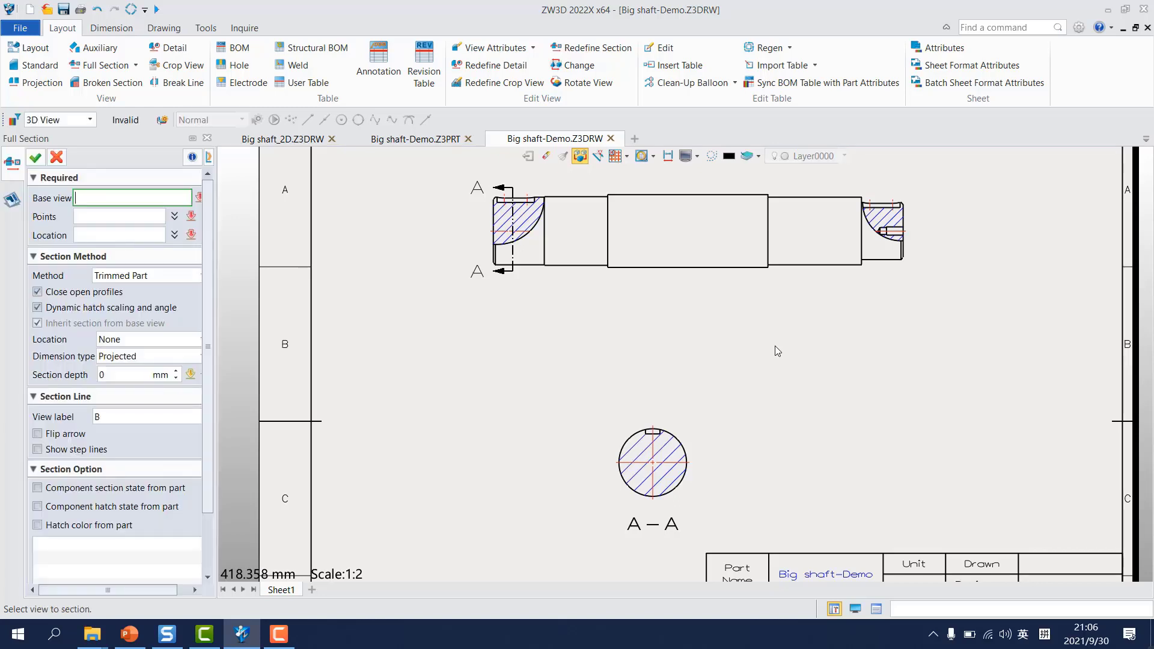
pyautogui.click(845, 182)
pyautogui.click(882, 189)
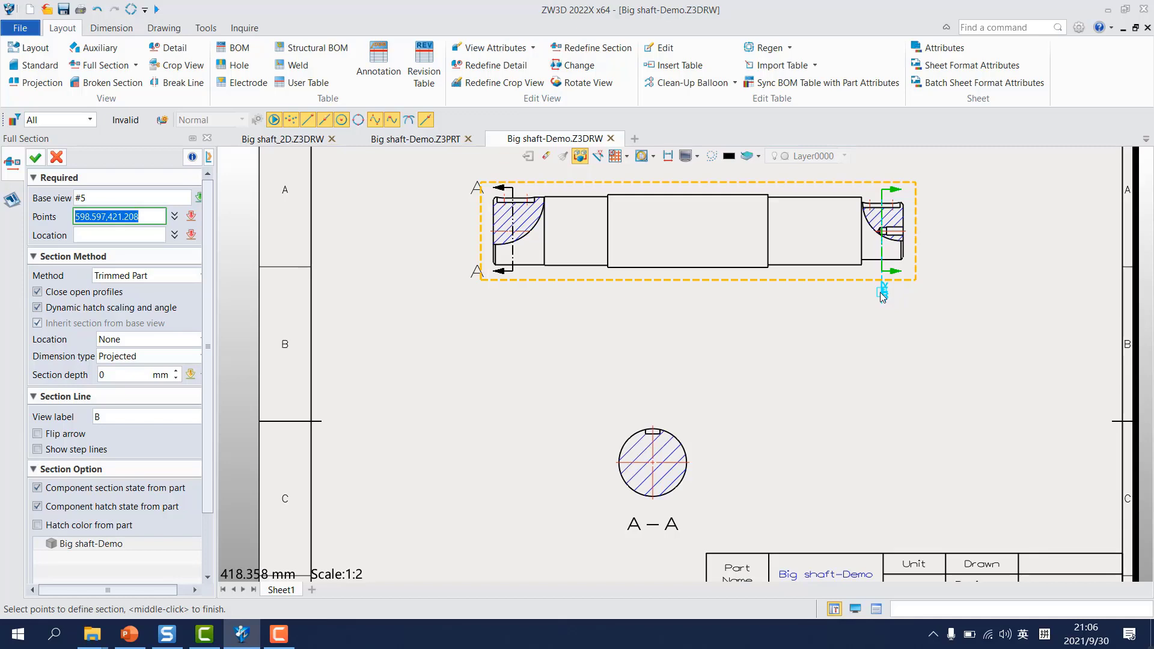
pyautogui.click(881, 421)
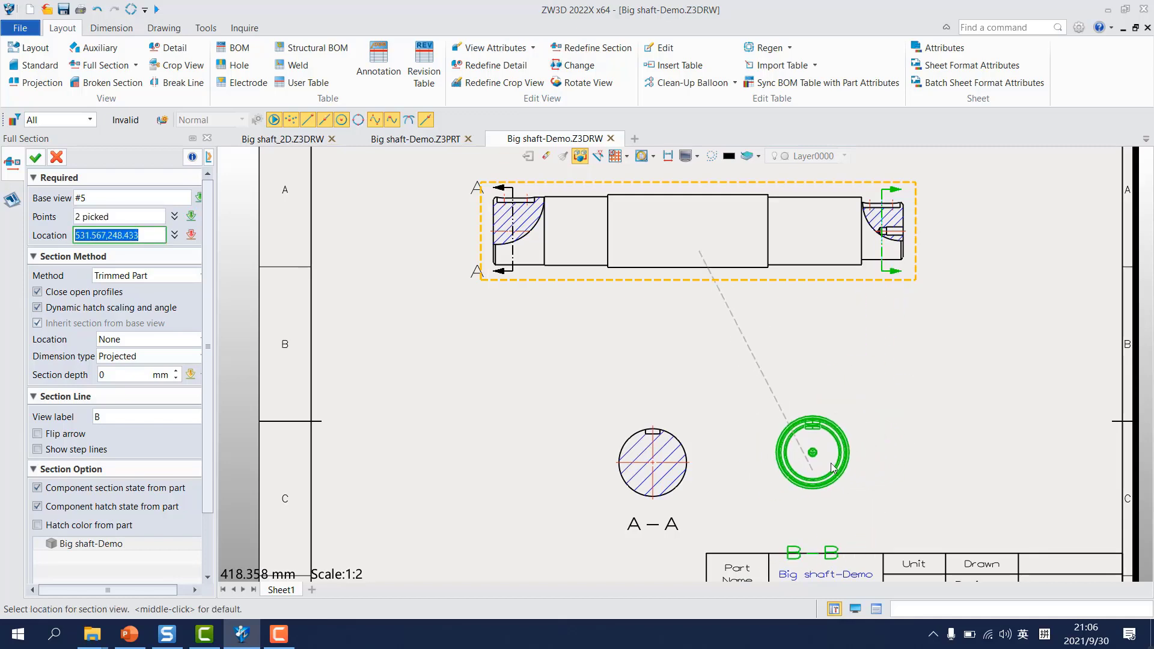
pyautogui.click(852, 490)
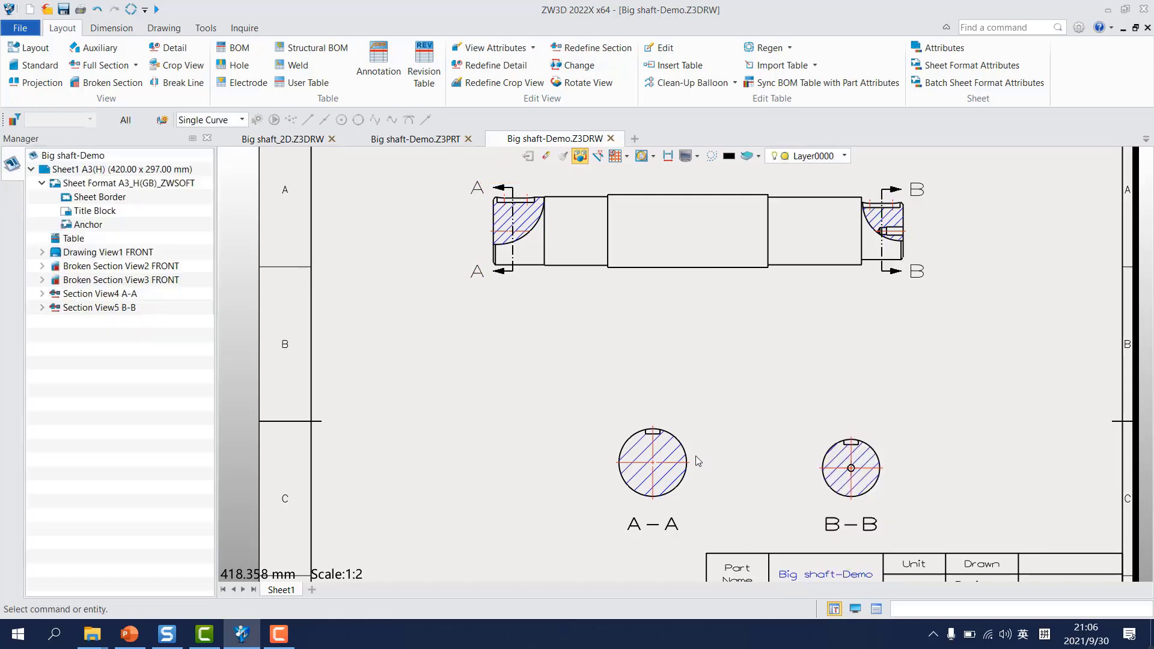
# Step: Dimension the diameter of the shaft's second segment from the left in the front view, placing the dimension inside the segment
pyautogui.scroll(-3, 705, 457)
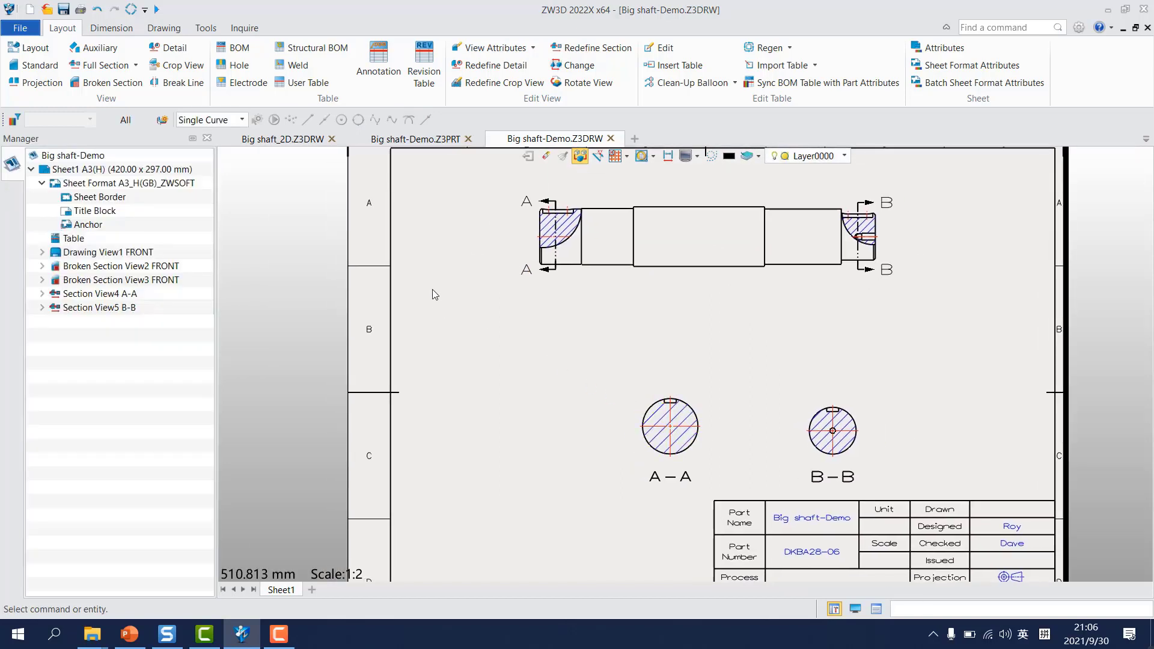
pyautogui.moveTo(612, 348); pyautogui.dragTo(523, 389, button='middle')
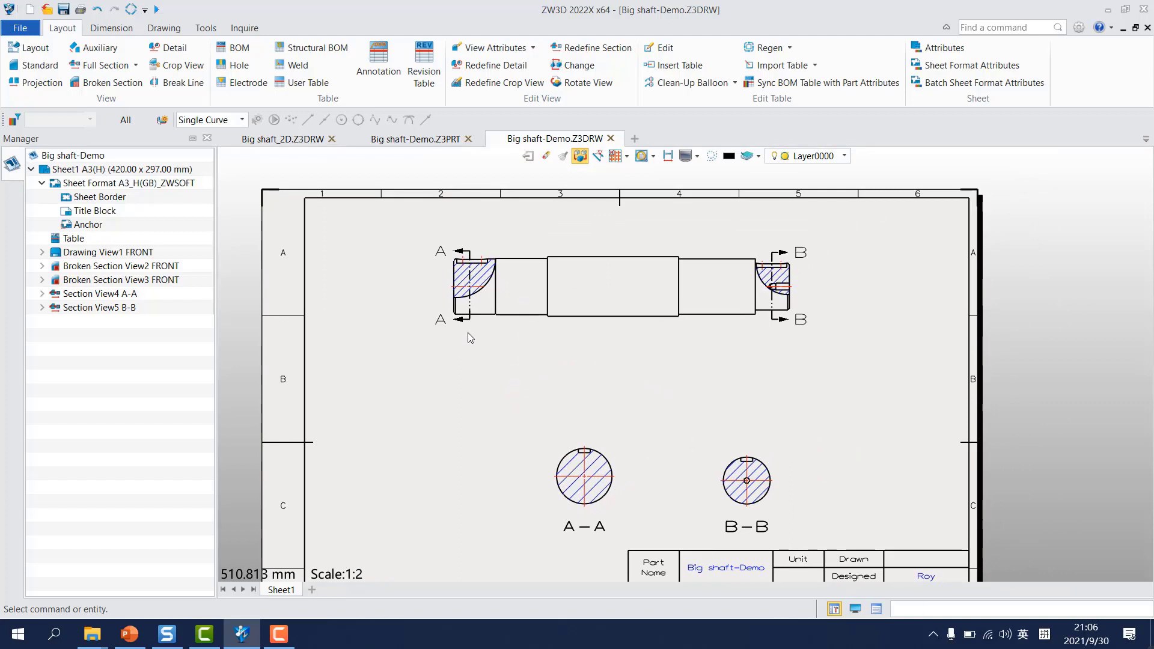
pyautogui.rightClick(565, 357)
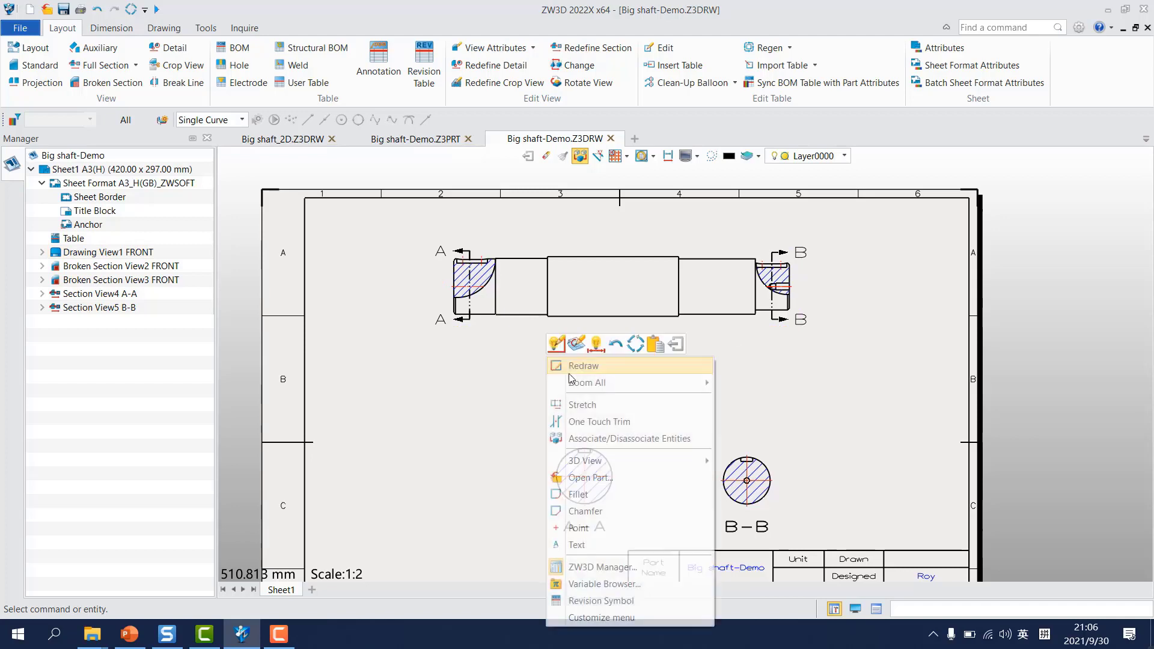
pyautogui.click(595, 343)
pyautogui.scroll(4, 554, 351)
pyautogui.click(670, 176)
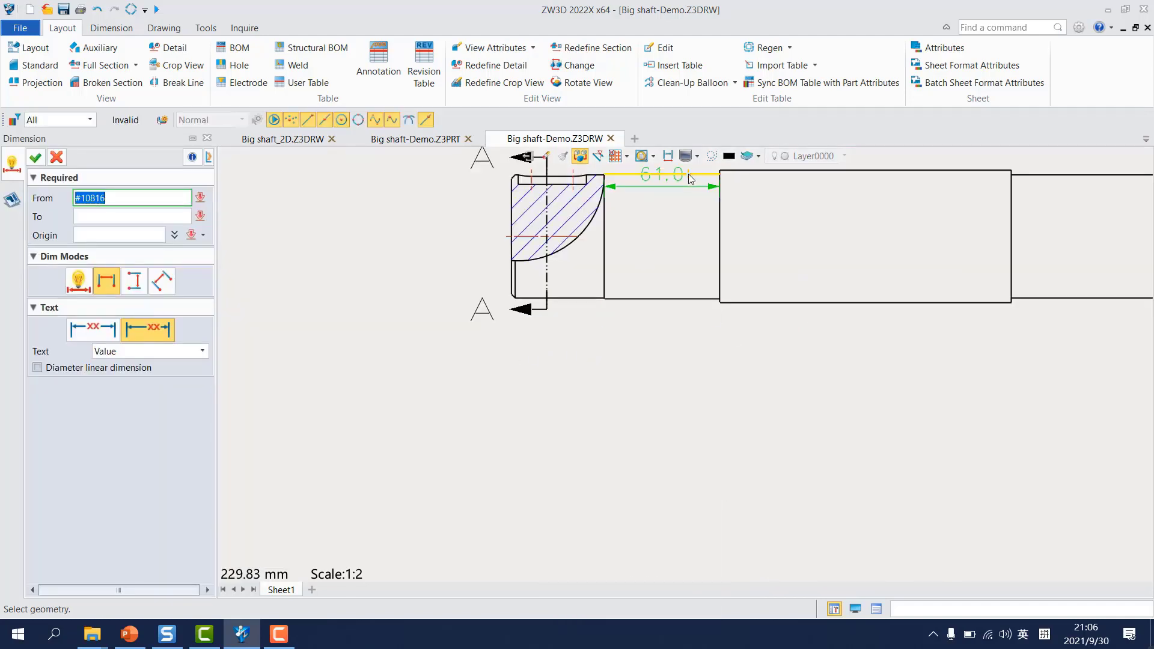
pyautogui.click(689, 175)
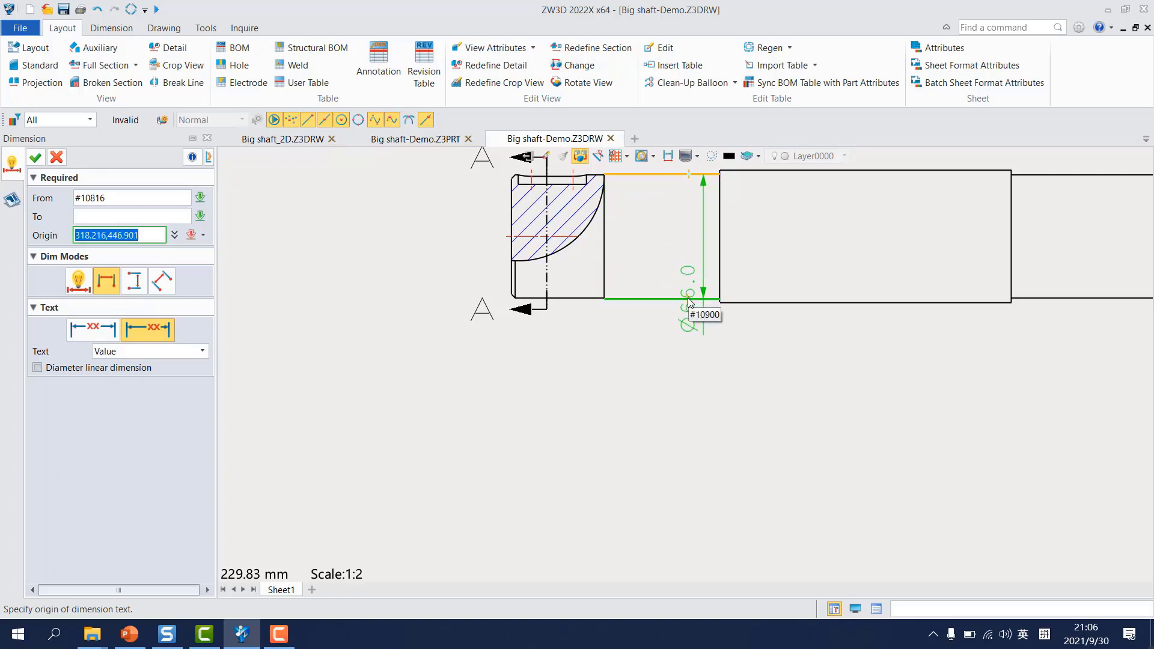
pyautogui.click(689, 299)
pyautogui.click(672, 241)
# Step: Dimension the diameters of the wide middle segment and the segment to its right, placing both dimensions inside their segments
pyautogui.click(932, 171)
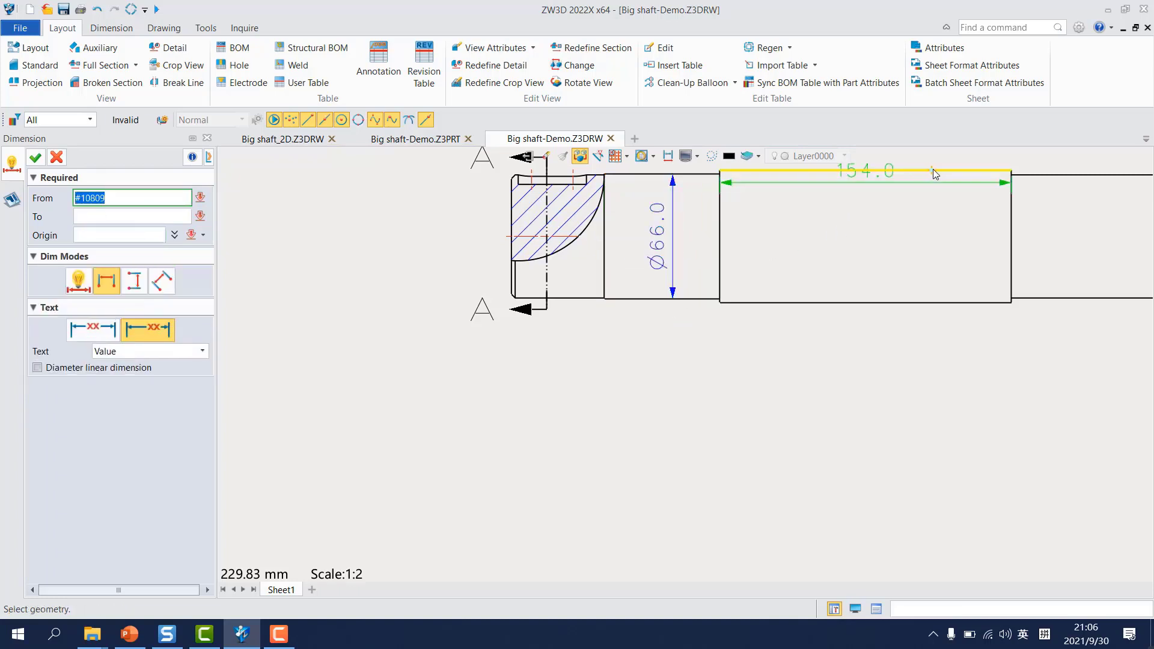
pyautogui.click(956, 302)
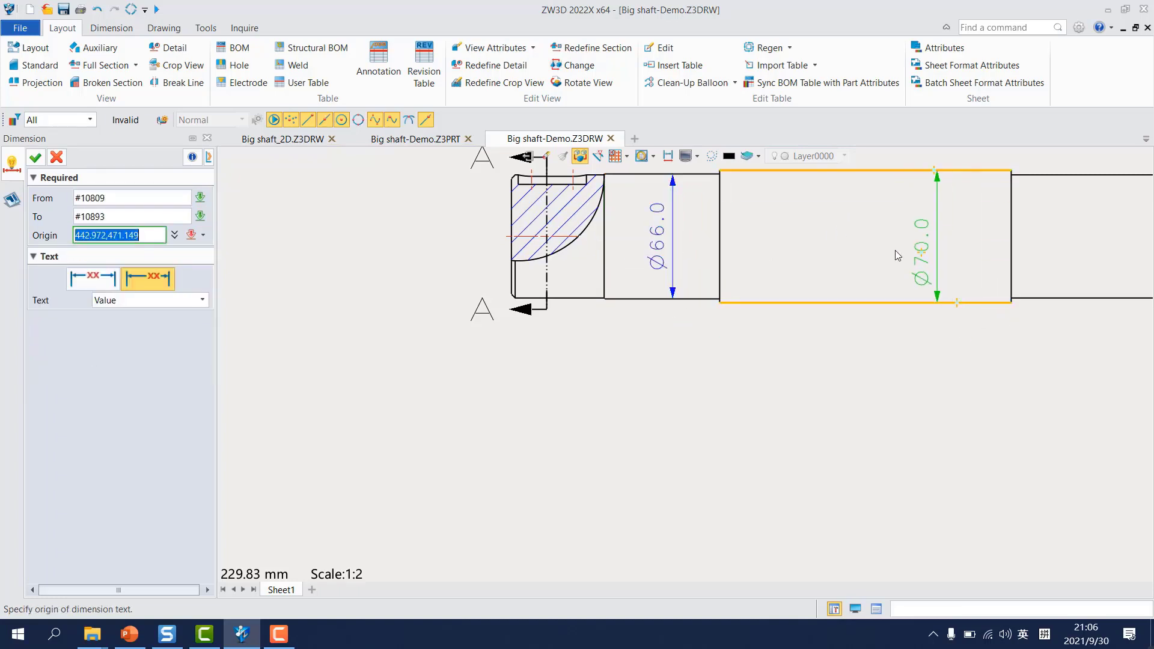
pyautogui.click(866, 253)
pyautogui.scroll(-3, 992, 247)
pyautogui.click(867, 257)
pyautogui.click(868, 325)
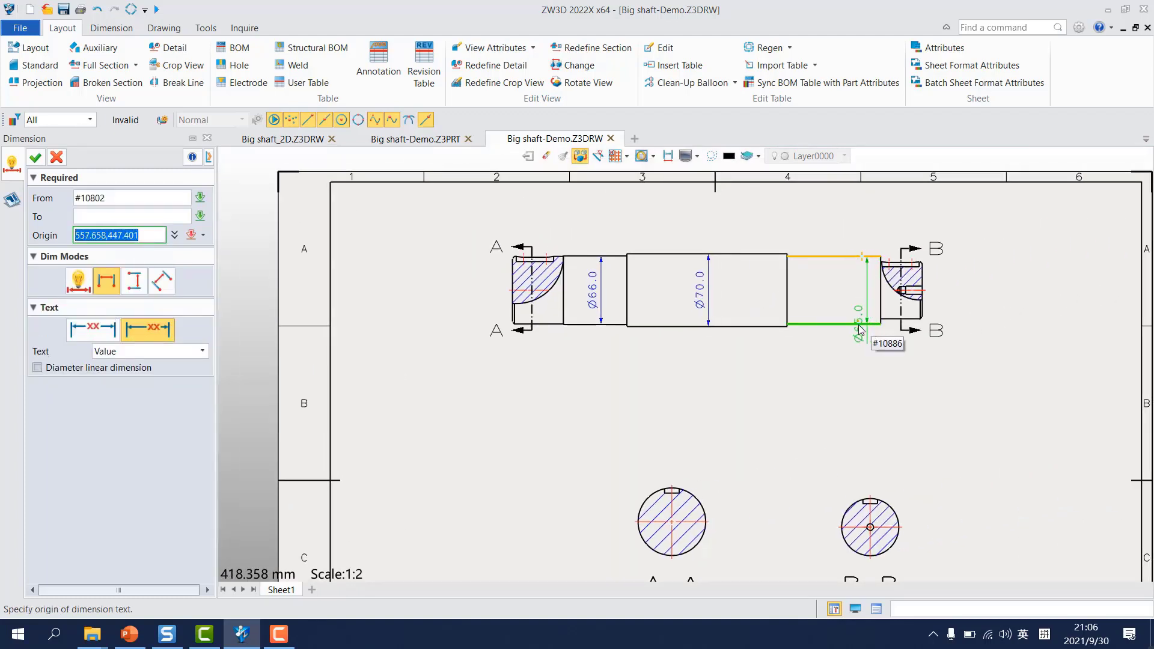
pyautogui.click(831, 290)
# Step: Dimension the height of the shaft's left end between its upper and lower chamfer corners in automatic mode, placed left of the view
pyautogui.scroll(4, 503, 279)
pyautogui.click(532, 235)
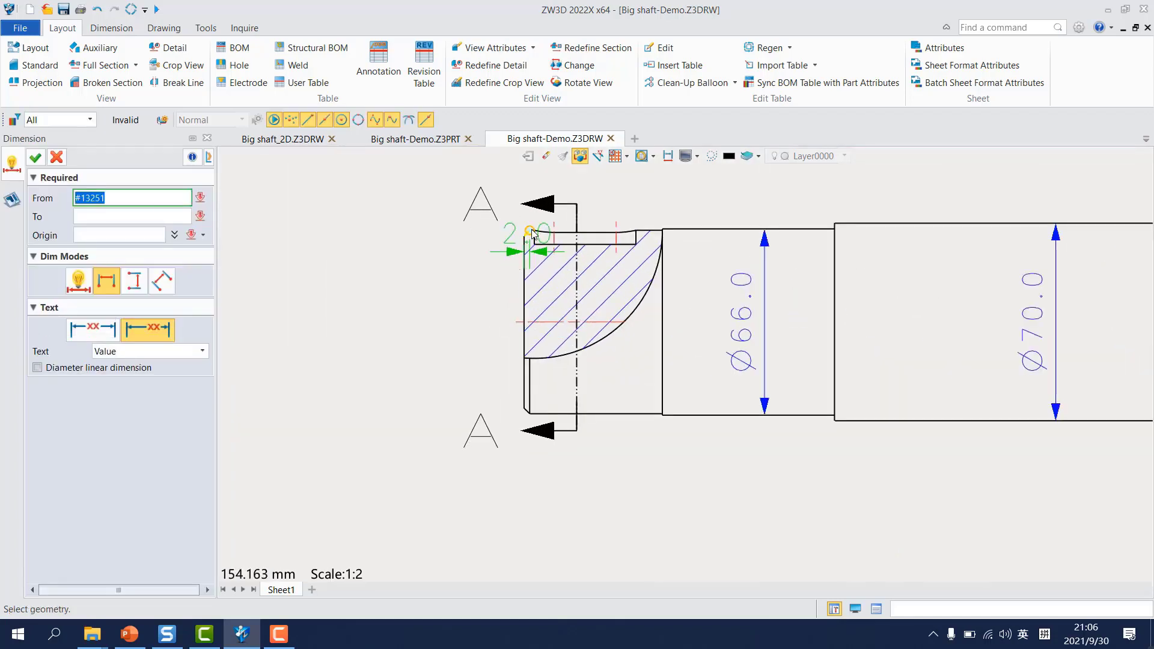
pyautogui.click(530, 229)
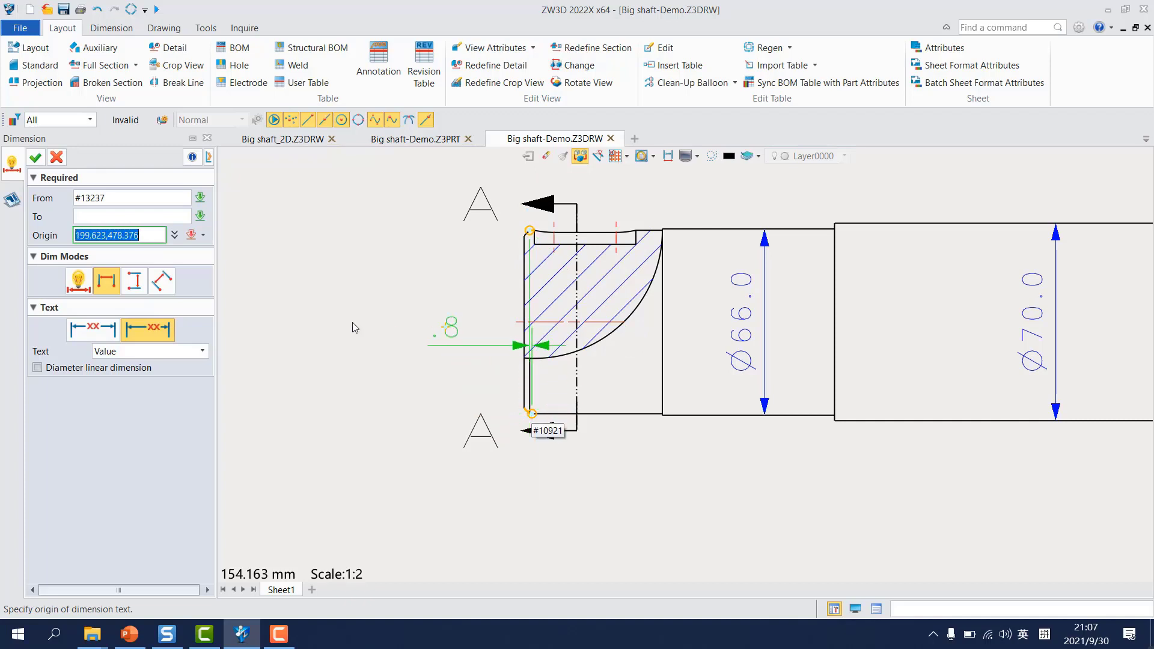
pyautogui.click(74, 284)
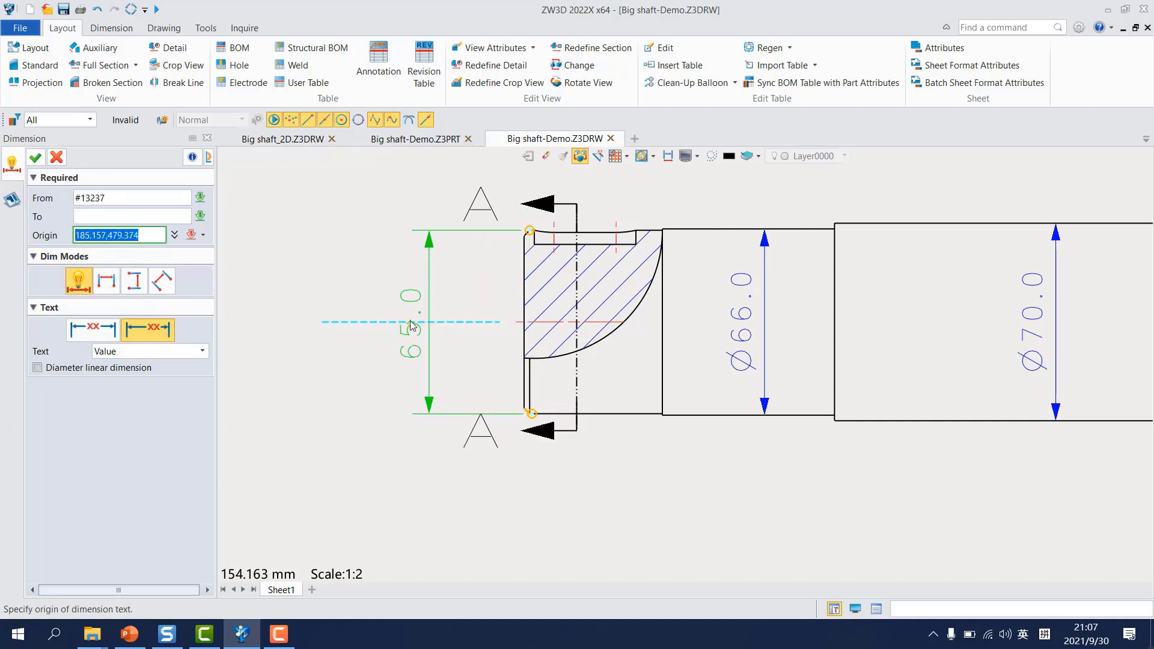
pyautogui.click(394, 324)
# Step: Dimension the left keyway's length between its two upper end points, placing it above the section arrow A
pyautogui.rightClick(619, 230)
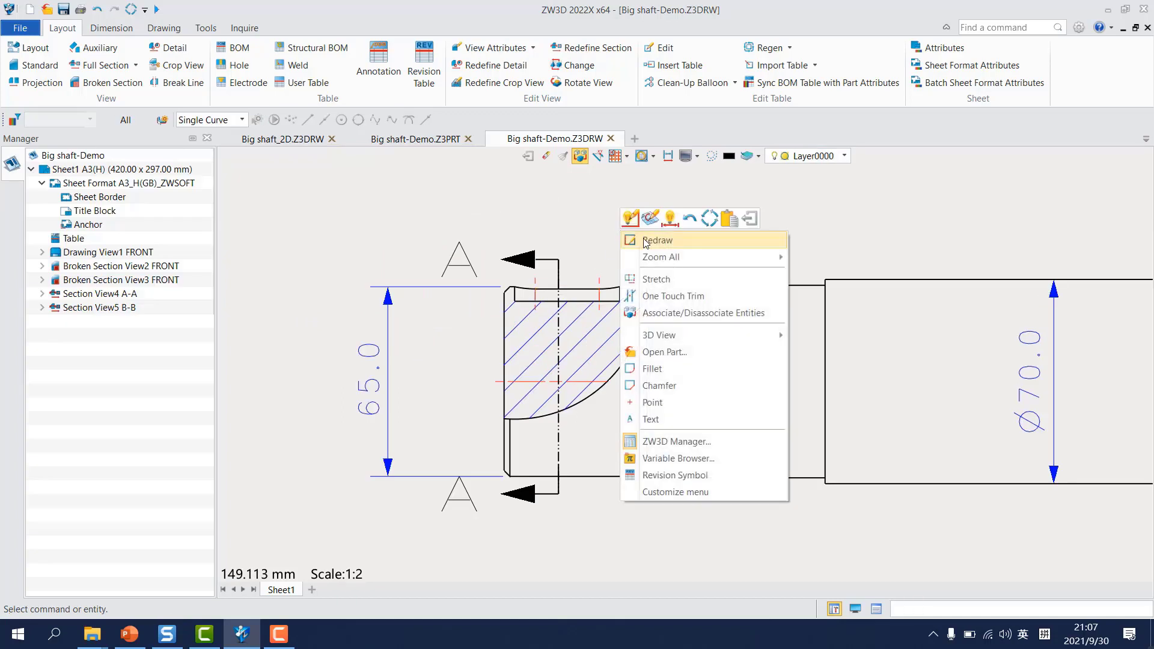
pyautogui.click(670, 220)
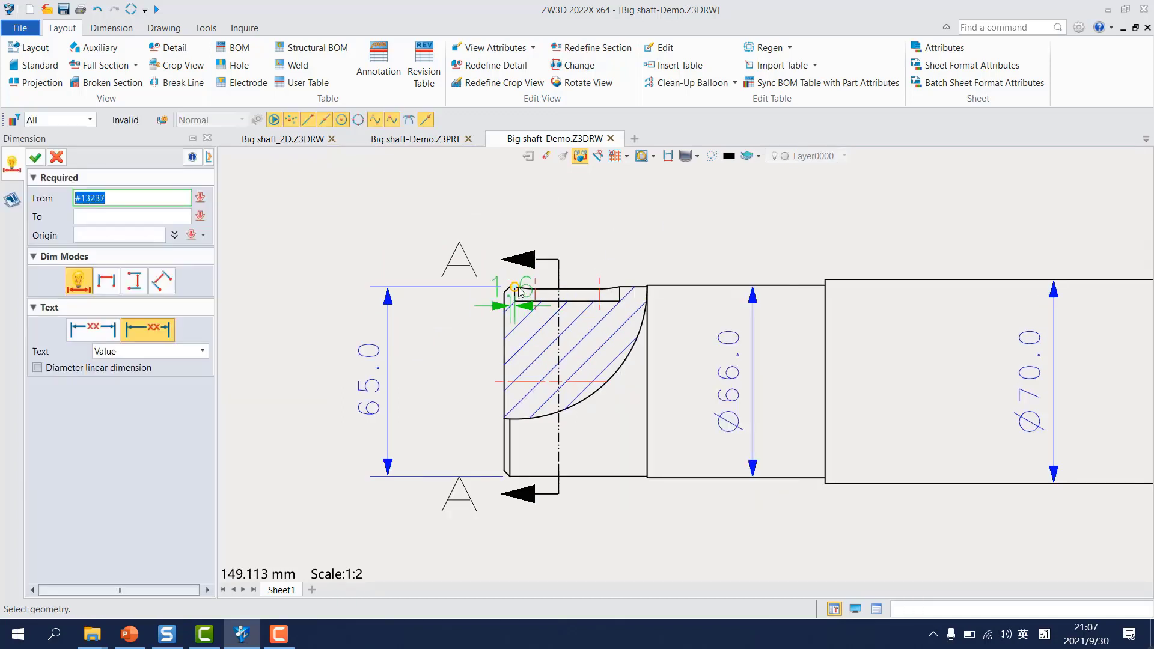
pyautogui.click(518, 292)
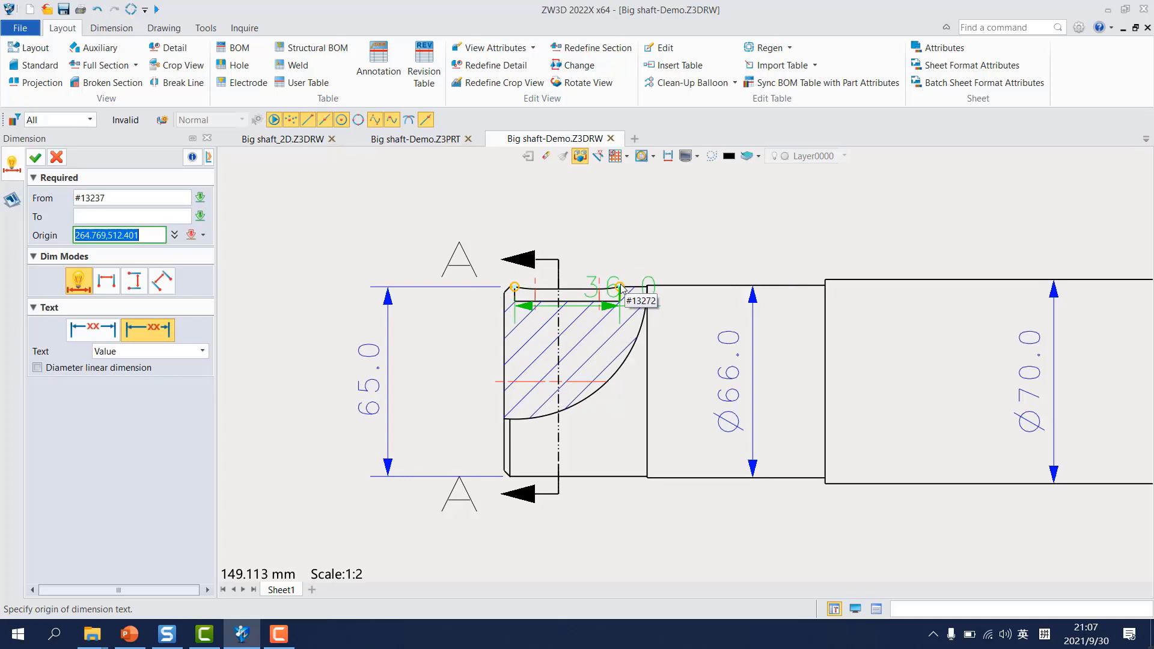
pyautogui.scroll(-2, 577, 192)
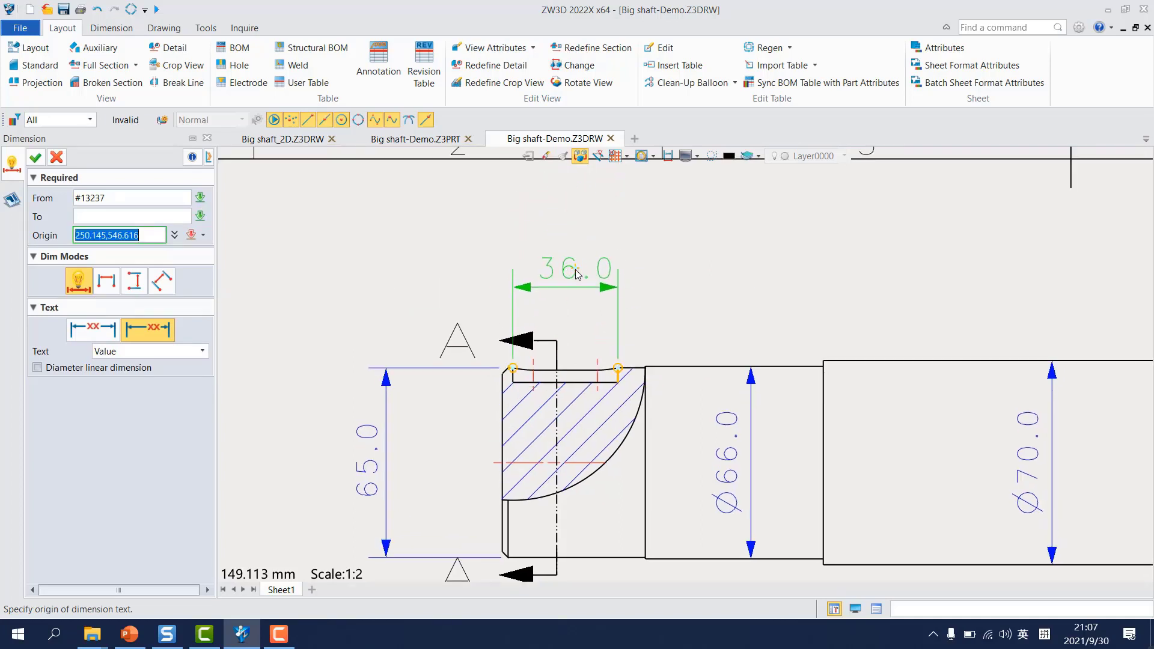
pyautogui.click(577, 256)
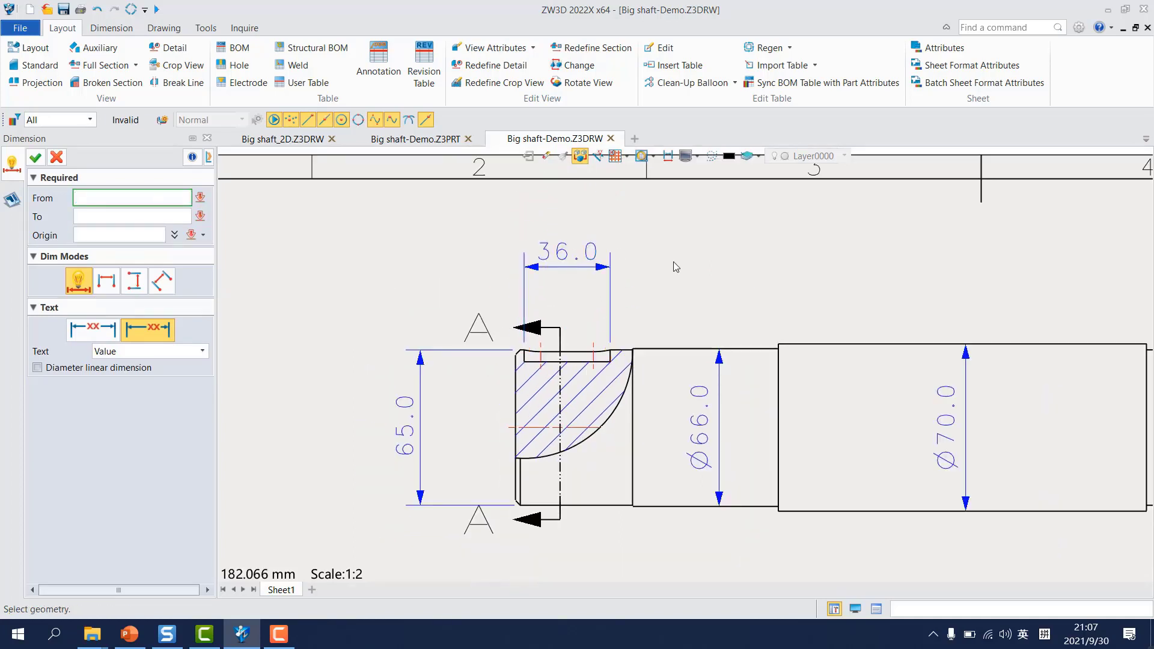
# Step: Dimension the right keyway's length between its two upper end points, placing it above the section arrow B
pyautogui.scroll(-2, 673, 262)
pyautogui.moveTo(917, 288); pyautogui.dragTo(601, 317, button='middle')
pyautogui.scroll(2, 703, 326)
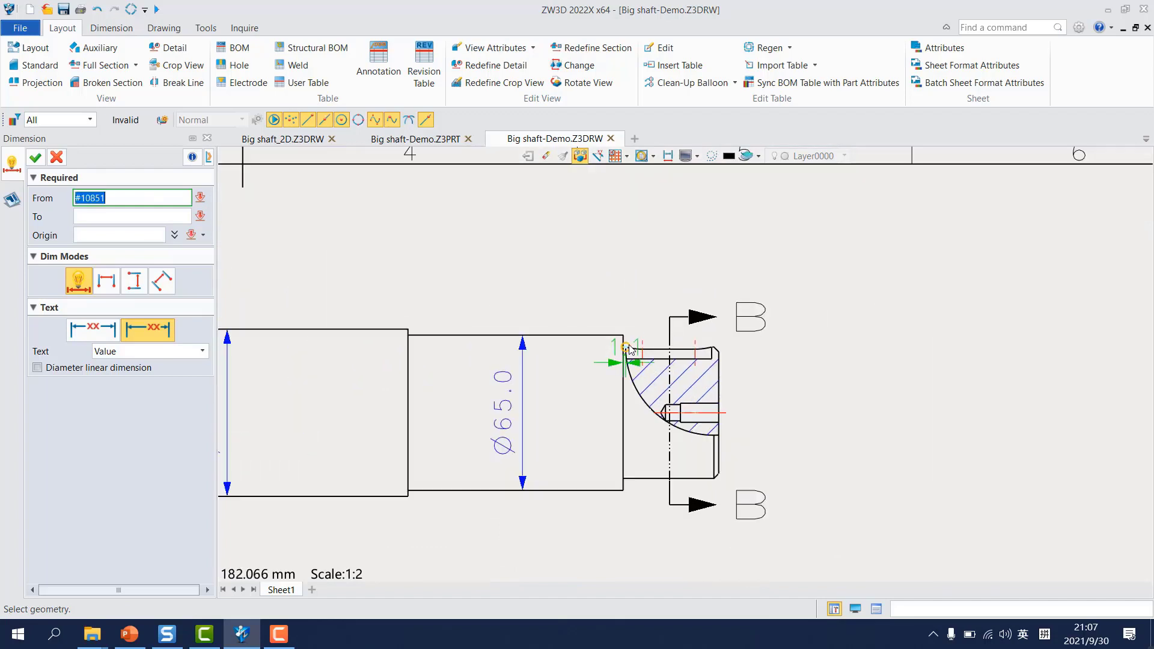
pyautogui.scroll(2, 629, 349)
pyautogui.click(625, 349)
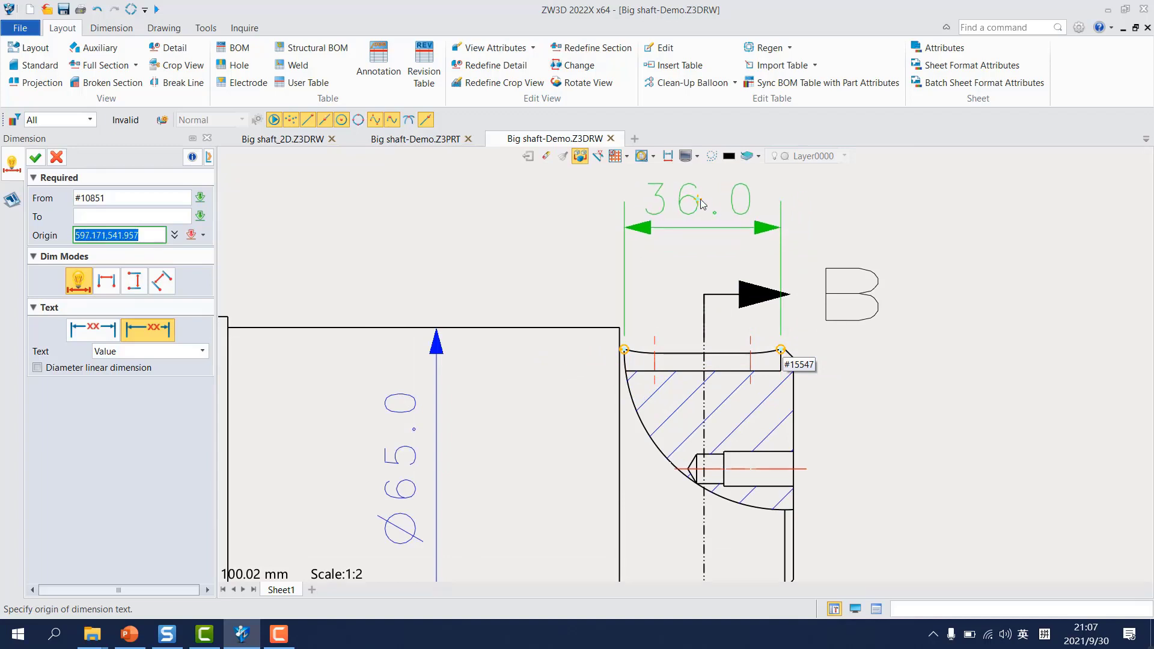
pyautogui.click(743, 201)
# Step: Dimension the height of the shaft's right end between its upper and lower chamfer corners, placed right of the view
pyautogui.scroll(-2, 815, 351)
pyautogui.moveTo(826, 425); pyautogui.dragTo(756, 280, button='middle')
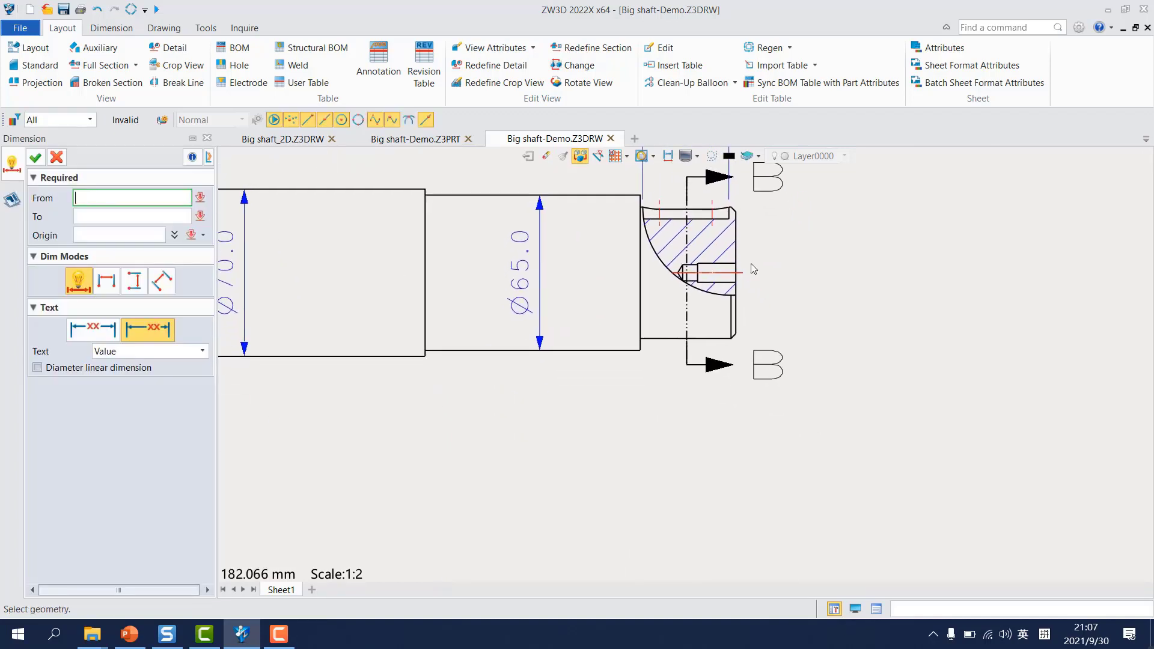
pyautogui.scroll(3, 730, 203)
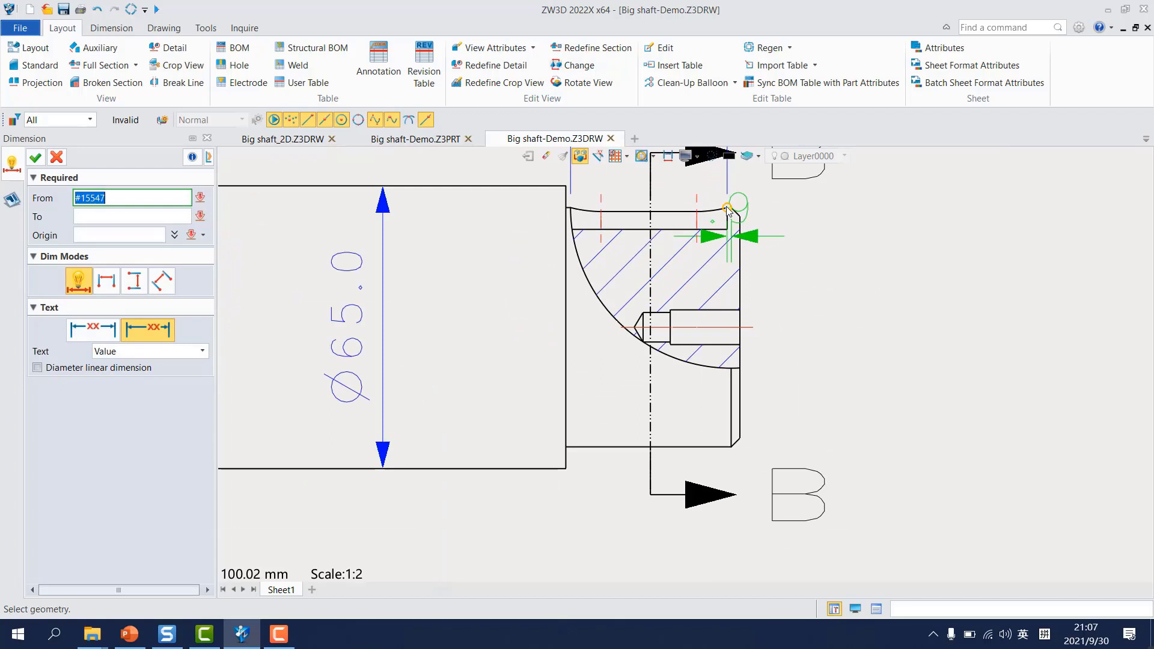
pyautogui.click(729, 209)
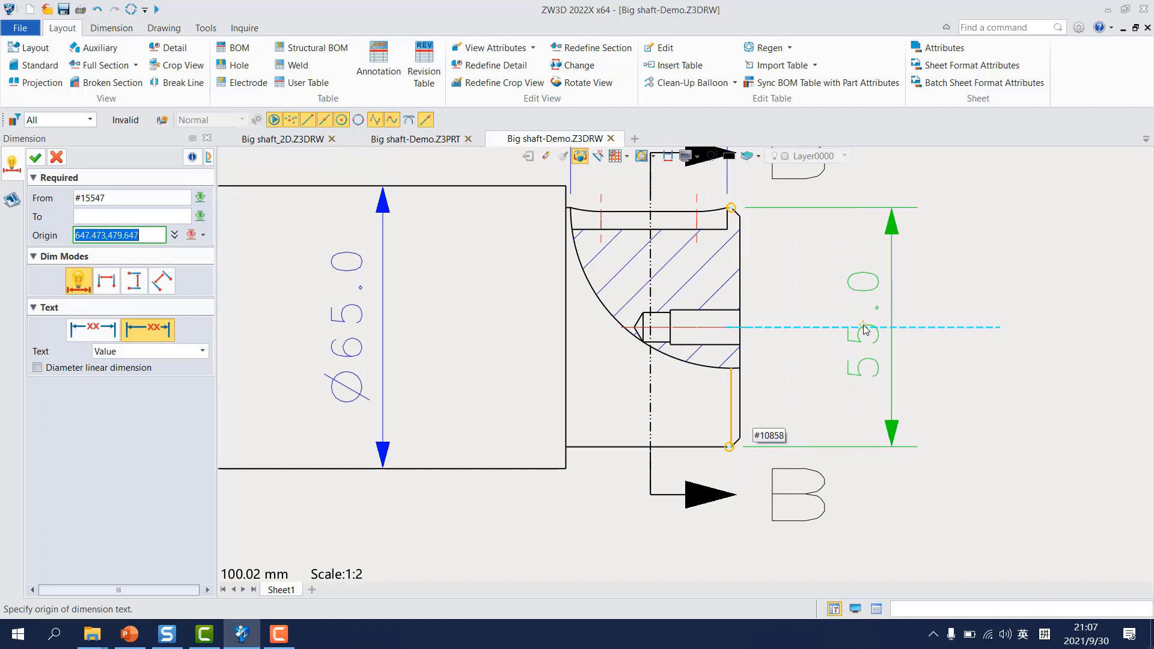
pyautogui.click(864, 329)
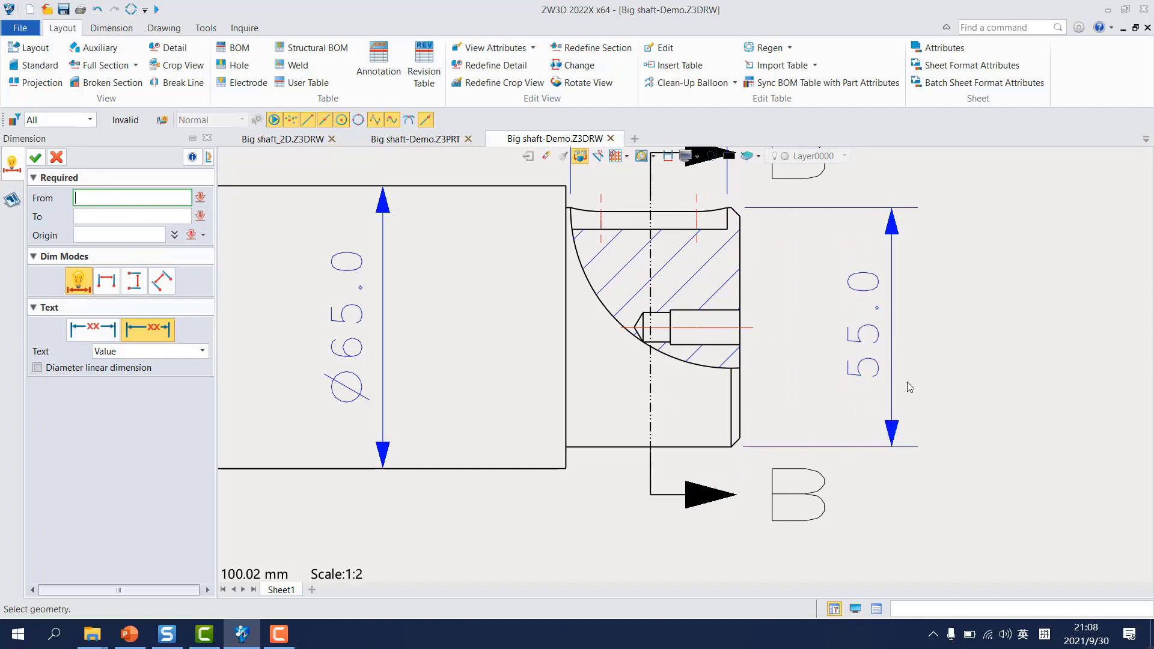
# Step: Dimension the keyway width in section A-A from the keyway's floor line, with the text above and to the left
pyautogui.scroll(-8, 810, 406)
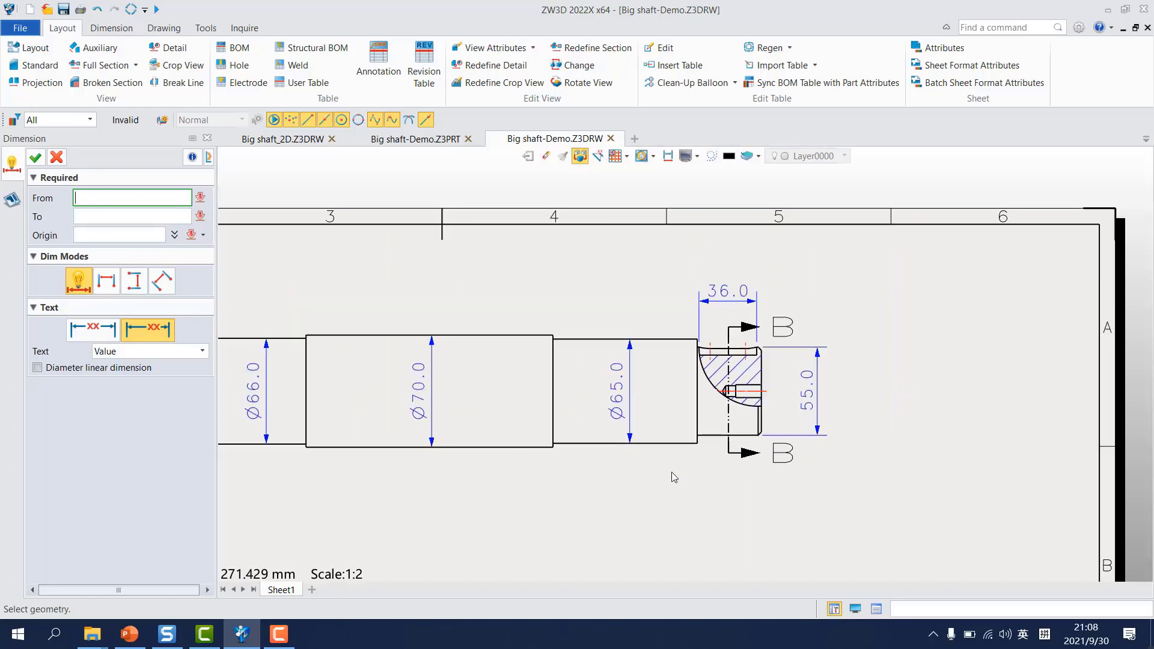
pyautogui.scroll(1, 739, 383)
pyautogui.moveTo(739, 383); pyautogui.dragTo(745, 378, button='middle')
pyautogui.moveTo(688, 465); pyautogui.dragTo(708, 353, button='middle')
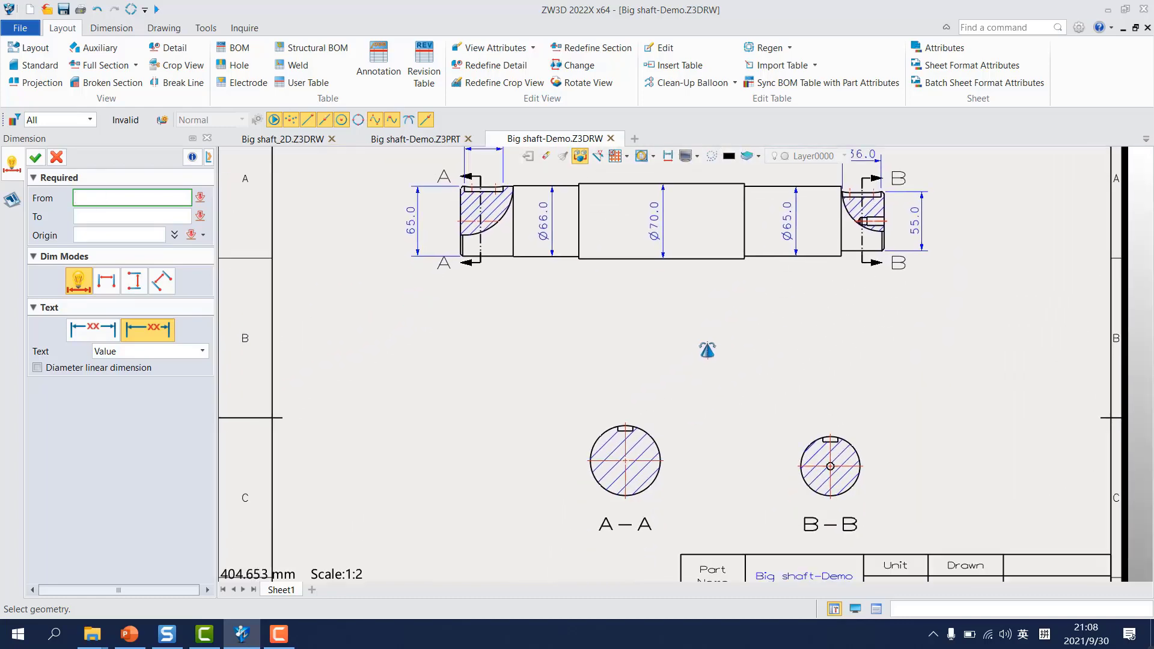
pyautogui.scroll(2, 639, 446)
pyautogui.scroll(7, 624, 398)
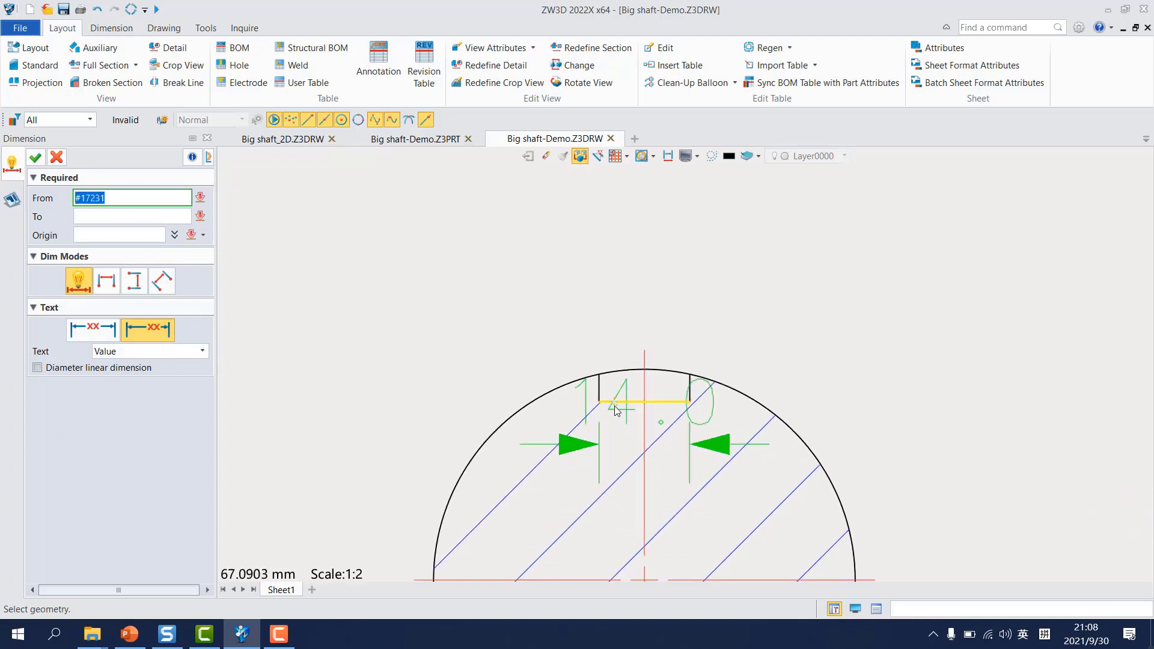
pyautogui.click(630, 402)
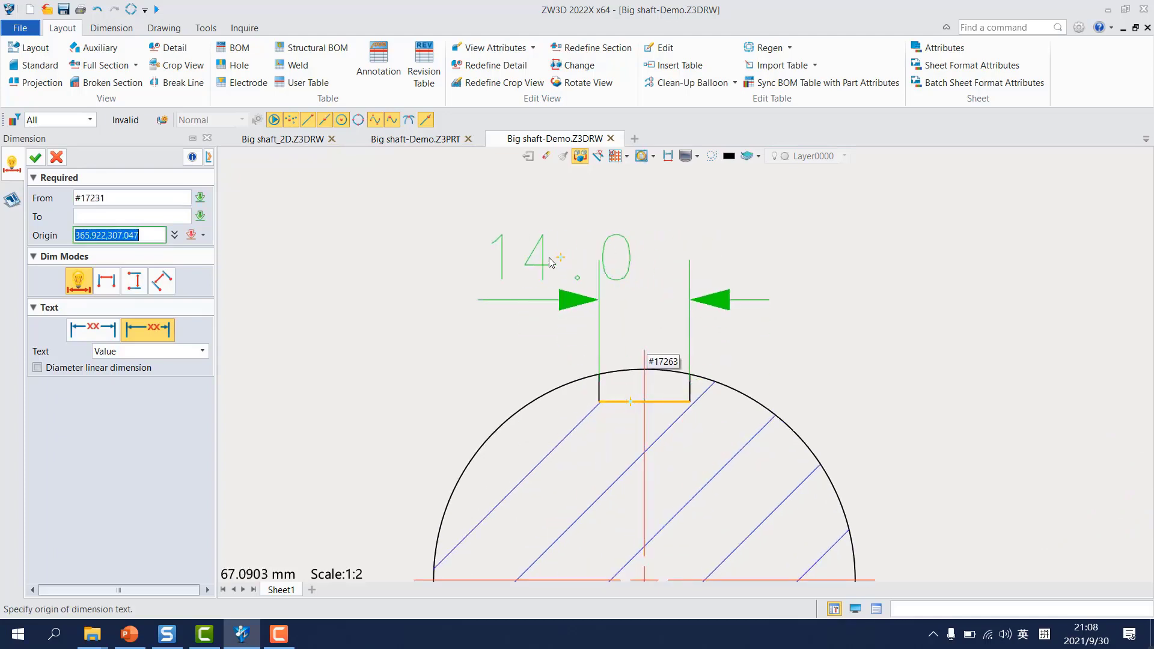
pyautogui.click(497, 257)
# Step: Dimension the vertical distance from the keyway floor to the bottom of the circle in section A-A, placed left of the section
pyautogui.scroll(-3, 581, 415)
pyautogui.moveTo(614, 419); pyautogui.dragTo(621, 190, button='middle')
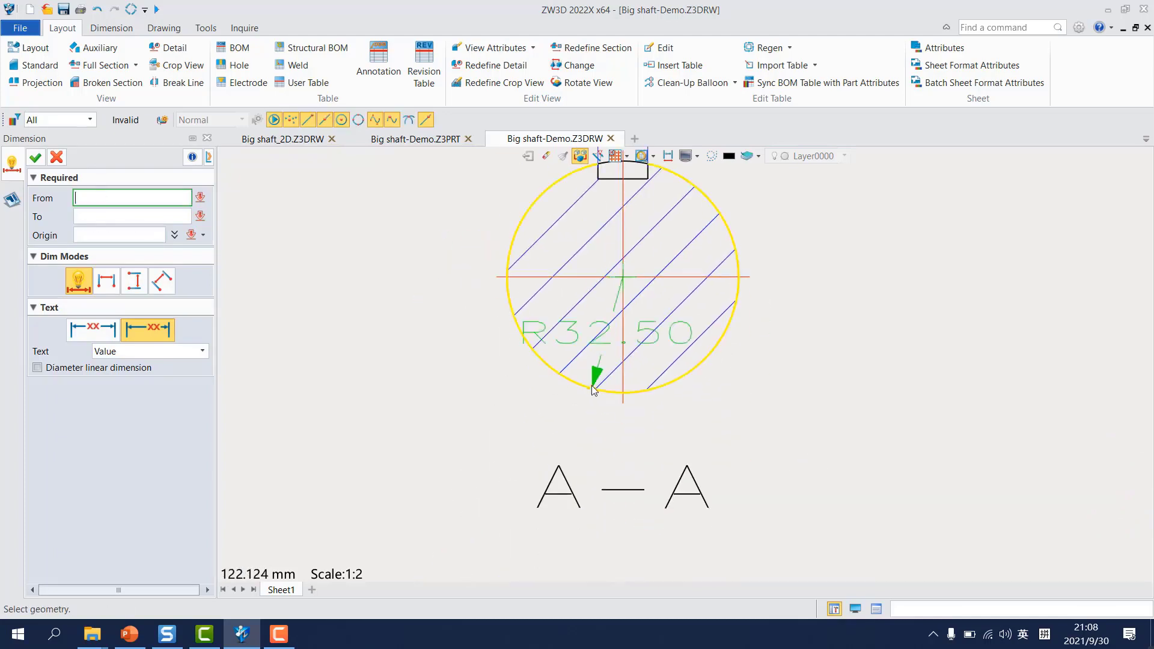
pyautogui.scroll(-1, 579, 375)
pyautogui.moveTo(609, 330); pyautogui.dragTo(609, 420, button='middle')
pyautogui.scroll(4, 614, 302)
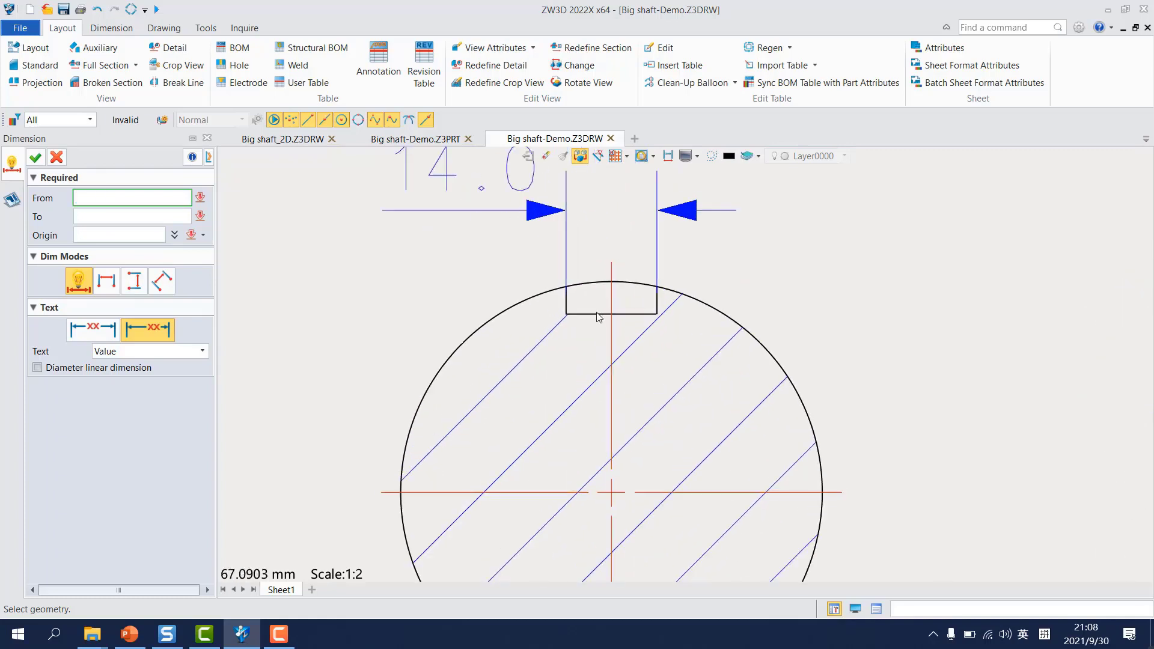
pyautogui.click(593, 313)
pyautogui.scroll(-2, 569, 504)
pyautogui.moveTo(622, 316); pyautogui.dragTo(628, 279, button='middle')
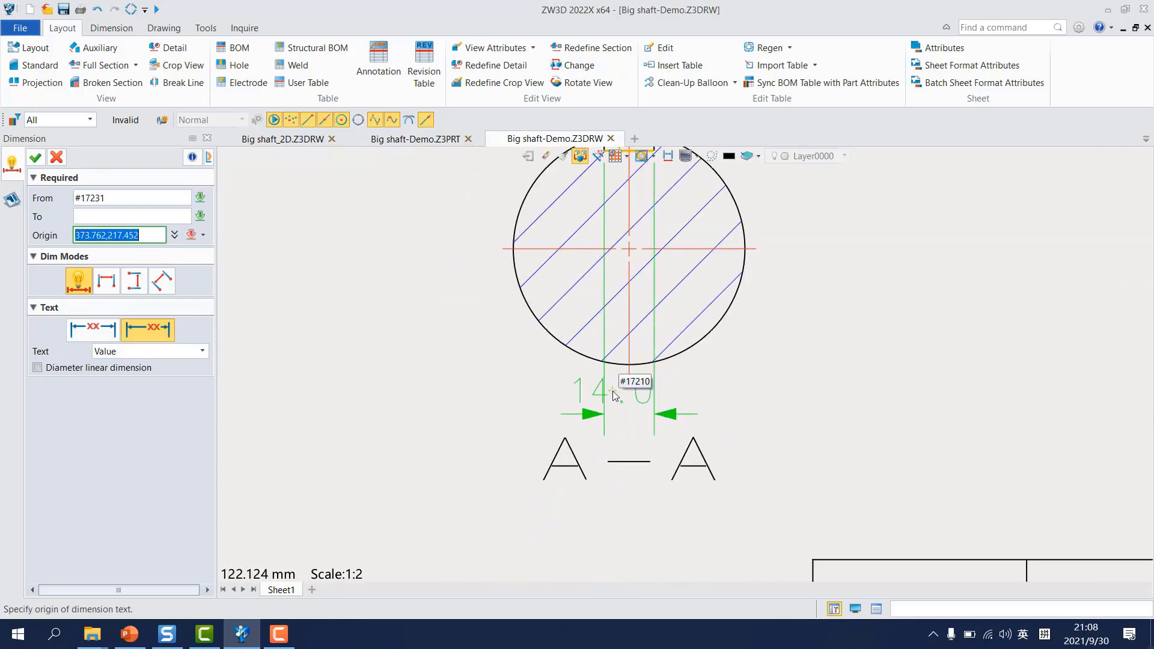
pyautogui.click(612, 364)
pyautogui.moveTo(347, 315); pyautogui.dragTo(360, 420, button='middle')
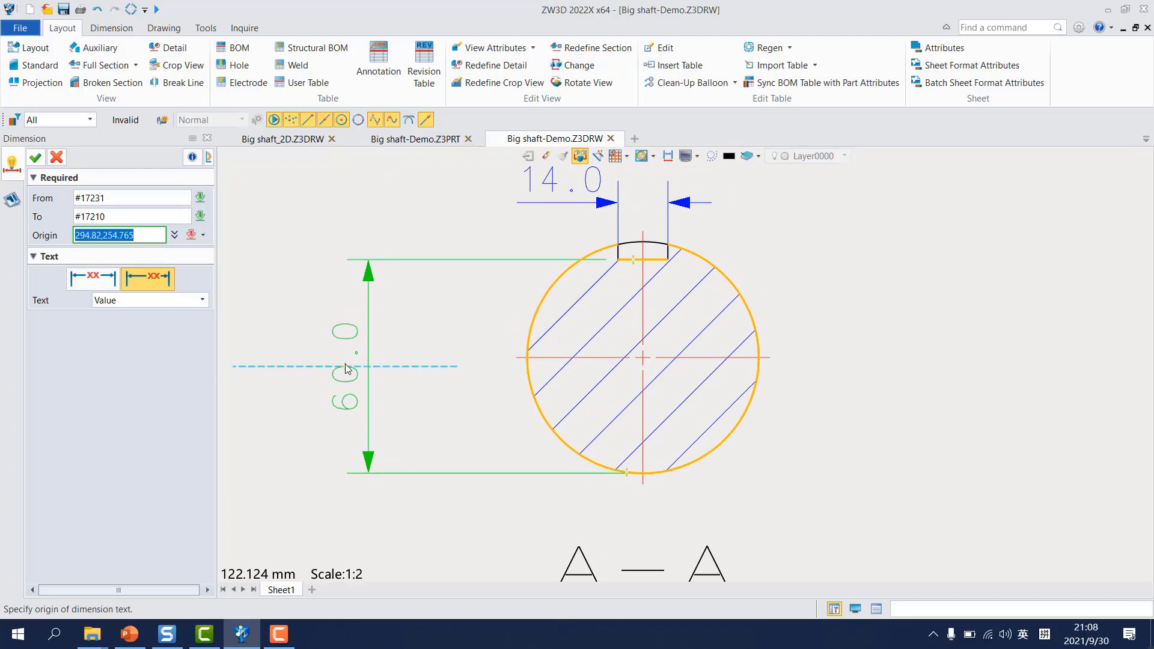
pyautogui.click(348, 365)
# Step: Dimension the keyway width in section B-B from the keyway's floor line, with the text above and to the right
pyautogui.scroll(-5, 580, 413)
pyautogui.moveTo(865, 413); pyautogui.dragTo(679, 387, button='middle')
pyautogui.scroll(5, 681, 391)
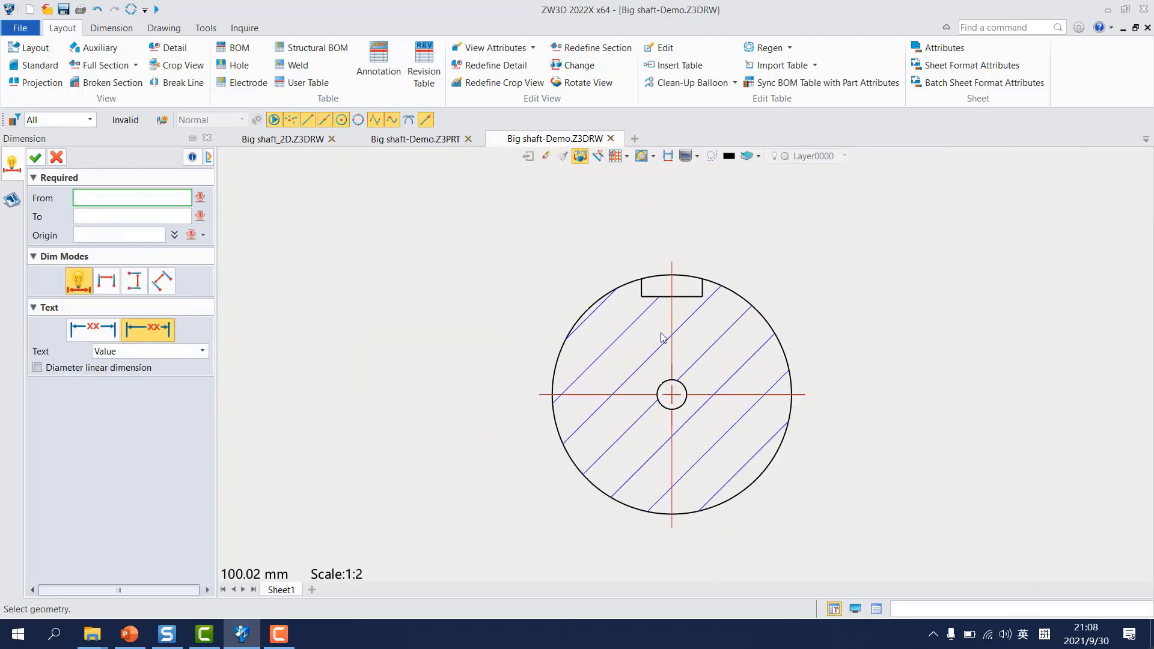
pyautogui.click(685, 291)
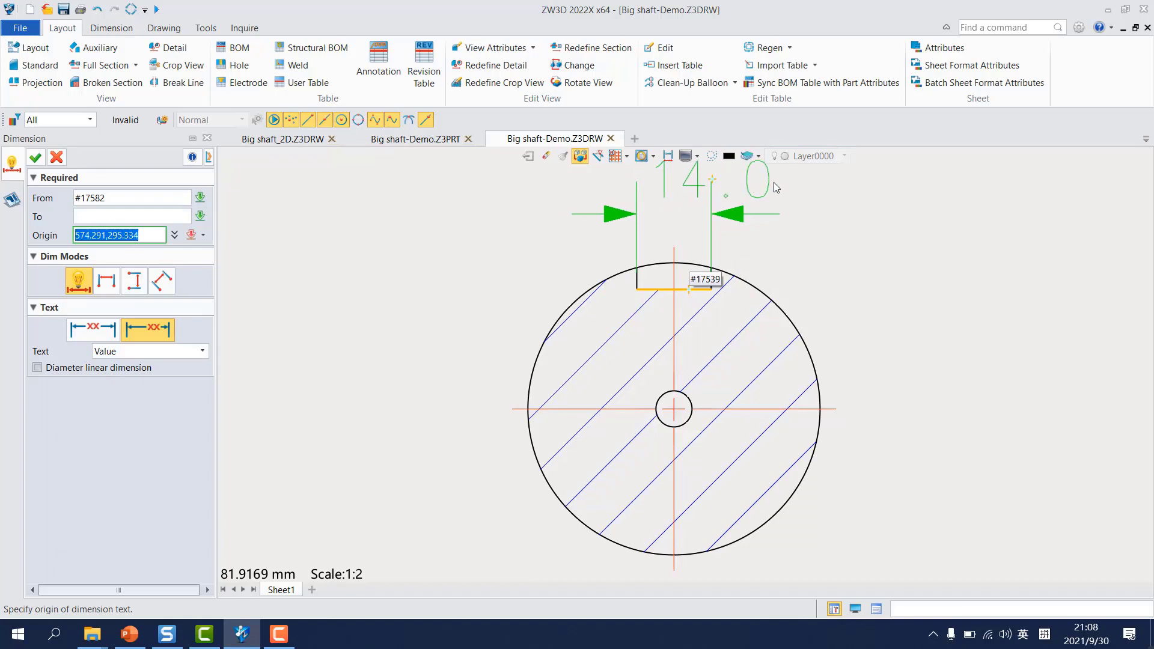
pyautogui.click(806, 182)
# Step: Dimension the vertical distance from the keyway floor to the bottom of the circle in section B-B, with its text at the lower right
pyautogui.scroll(-3, 817, 382)
pyautogui.moveTo(827, 448); pyautogui.dragTo(760, 394, button='middle')
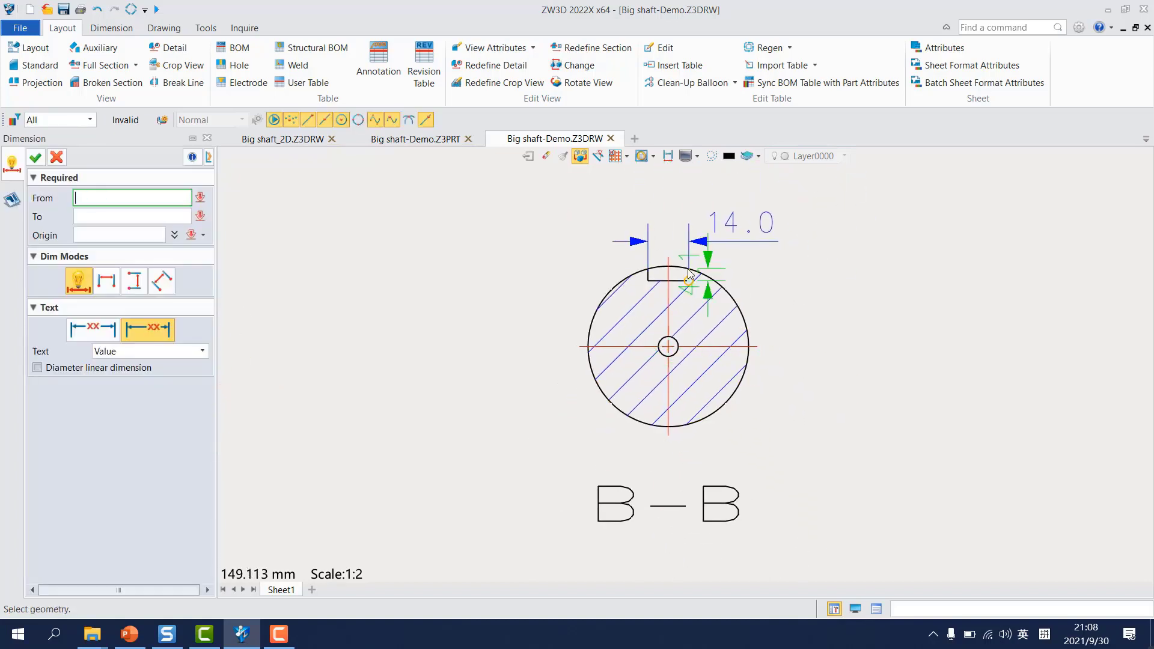
pyautogui.scroll(4, 683, 263)
pyautogui.click(677, 300)
pyautogui.scroll(-3, 705, 458)
pyautogui.moveTo(697, 518); pyautogui.dragTo(695, 380, button='middle')
pyautogui.click(699, 410)
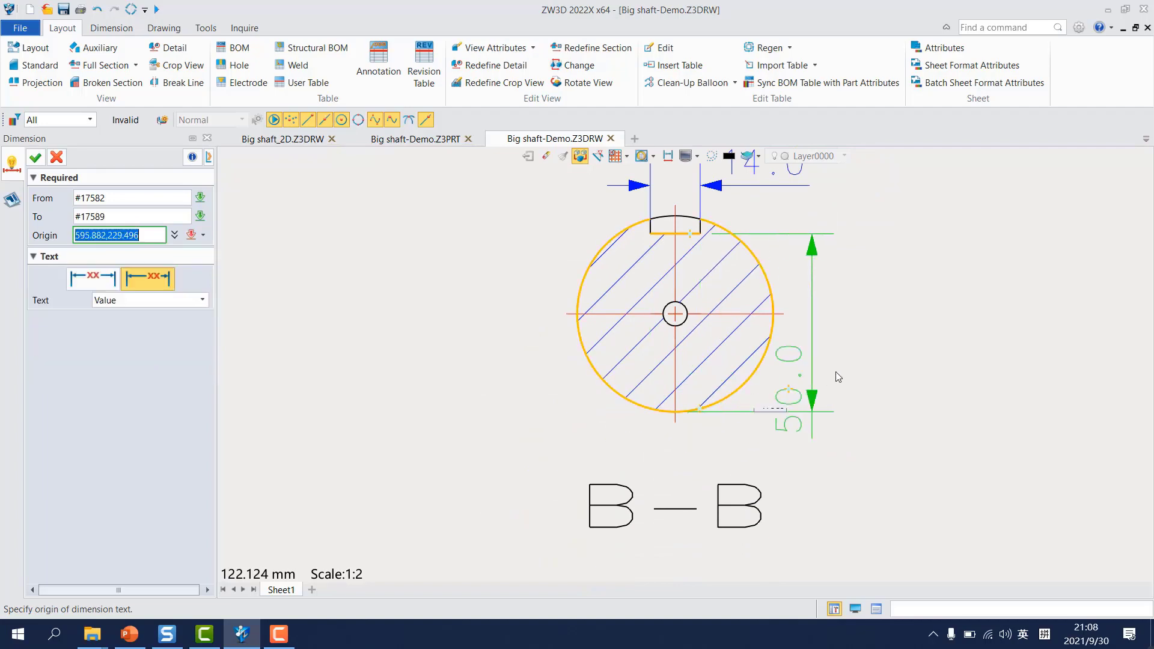
pyautogui.click(876, 480)
pyautogui.scroll(-5, 726, 436)
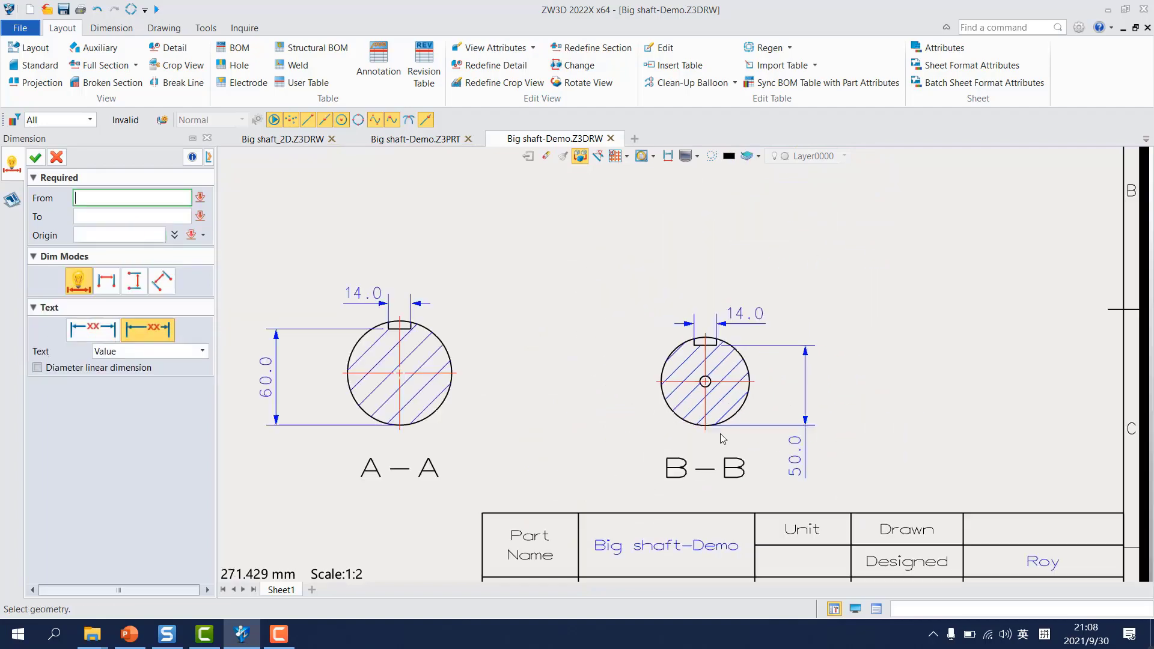
# Step: Add horizontal baseline length dimensions from the shaft's left end to the first and second shoulders, placed below the front view
pyautogui.moveTo(636, 415); pyautogui.dragTo(667, 413, button='right')
pyautogui.scroll(-3, 663, 412)
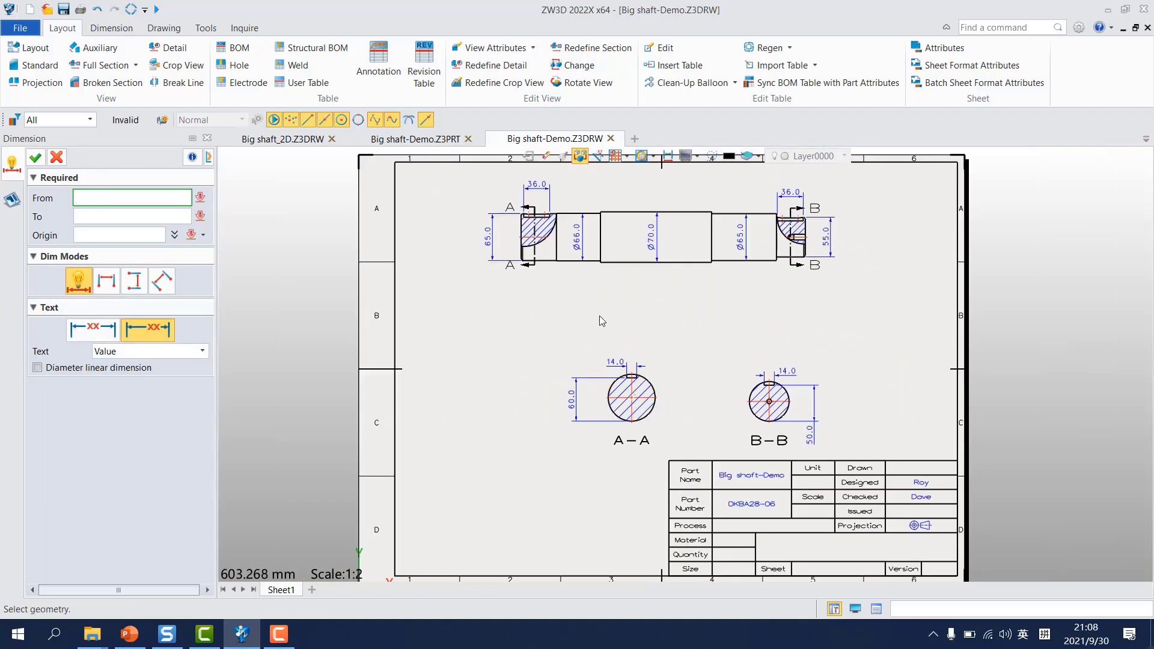
pyautogui.middleClick(413, 283)
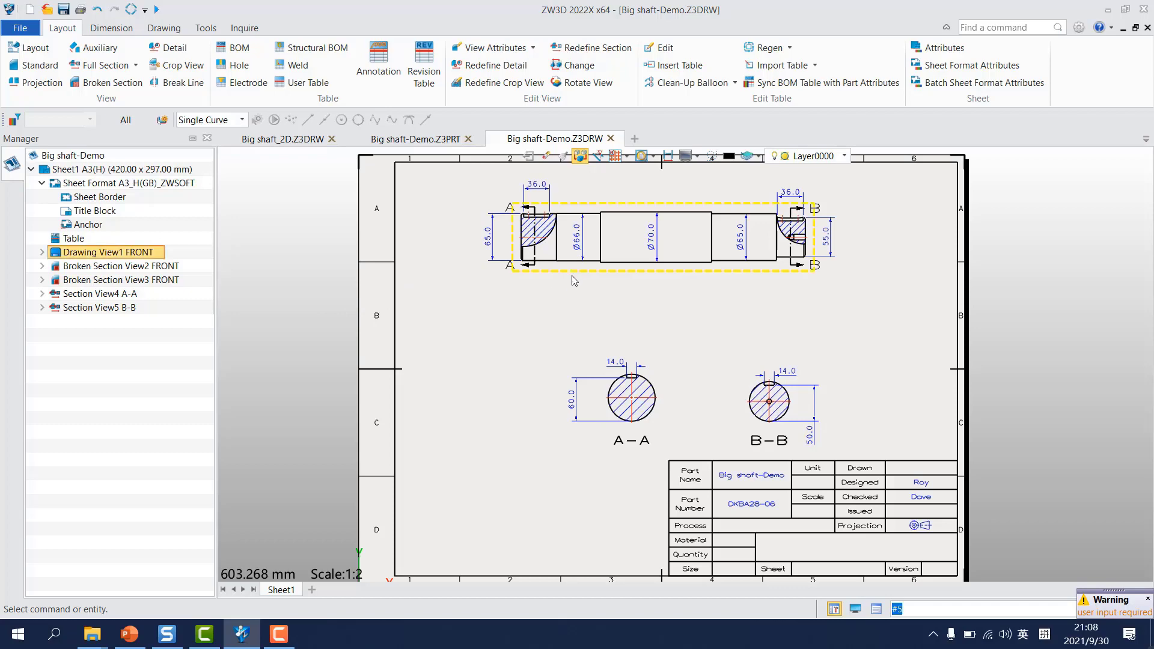
pyautogui.click(111, 28)
pyautogui.click(39, 65)
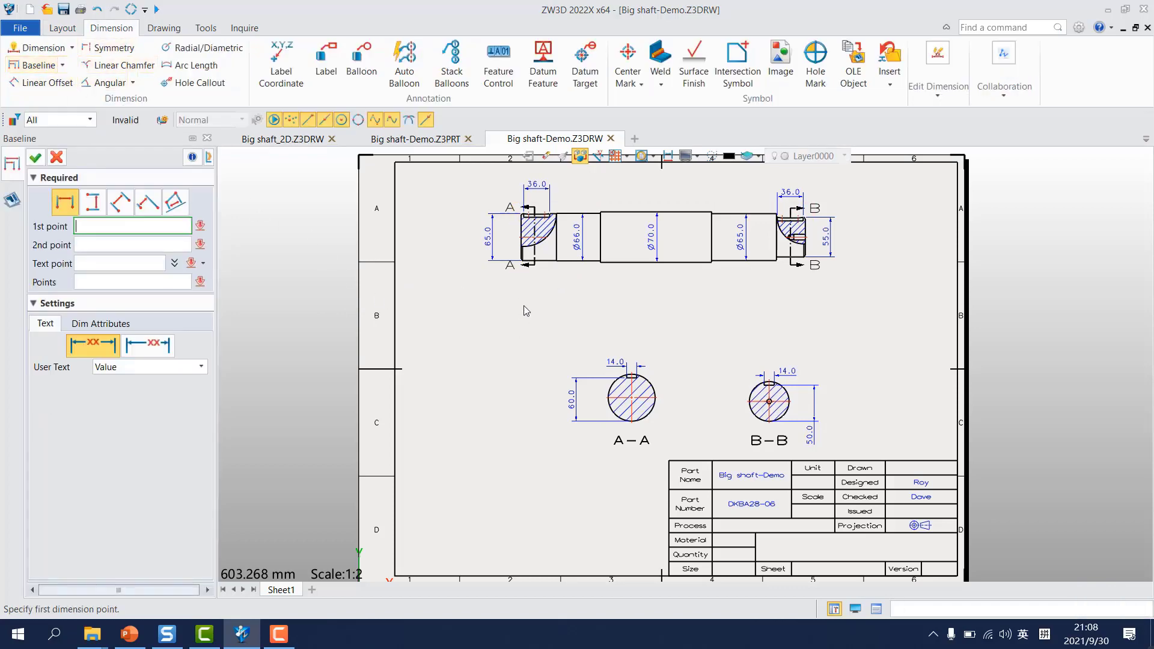
pyautogui.scroll(5, 523, 277)
pyautogui.click(469, 235)
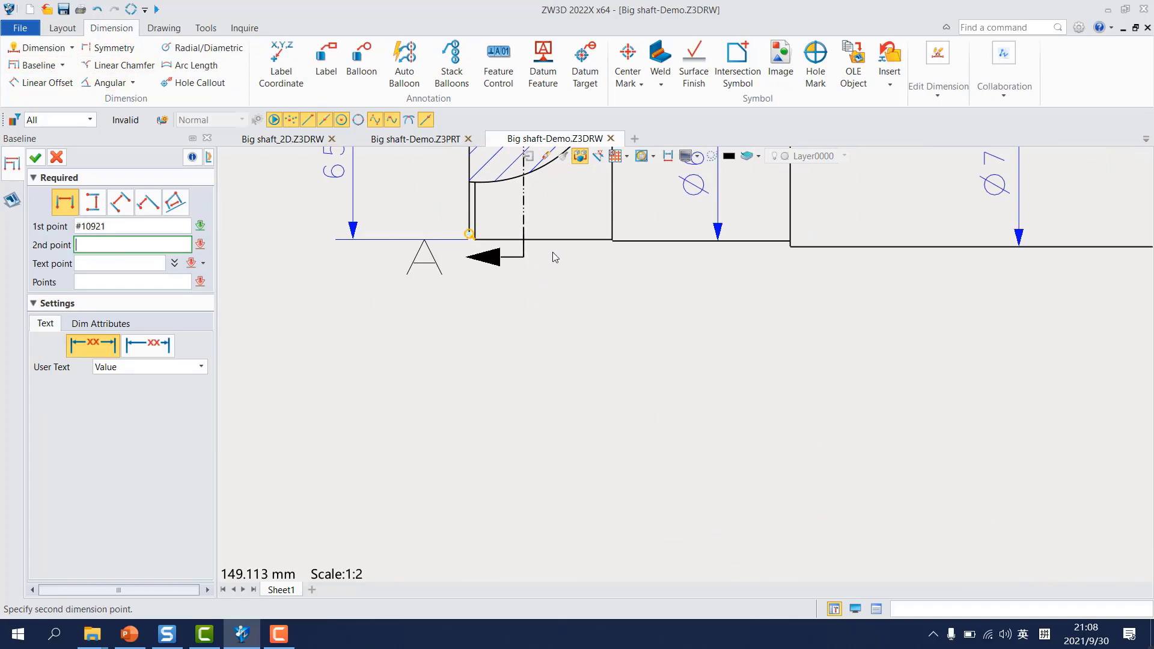
pyautogui.click(613, 241)
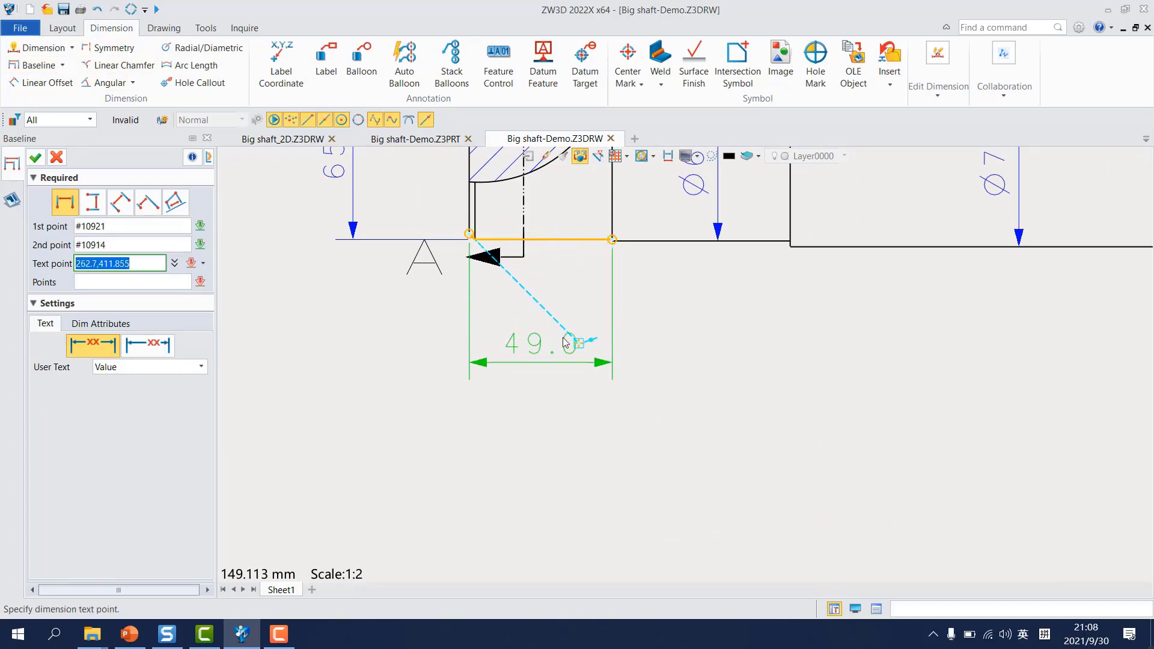
pyautogui.click(734, 319)
pyautogui.click(791, 245)
# Step: Extend the baseline set to the shaft's right end for the overall length and complete it
pyautogui.scroll(-5, 841, 282)
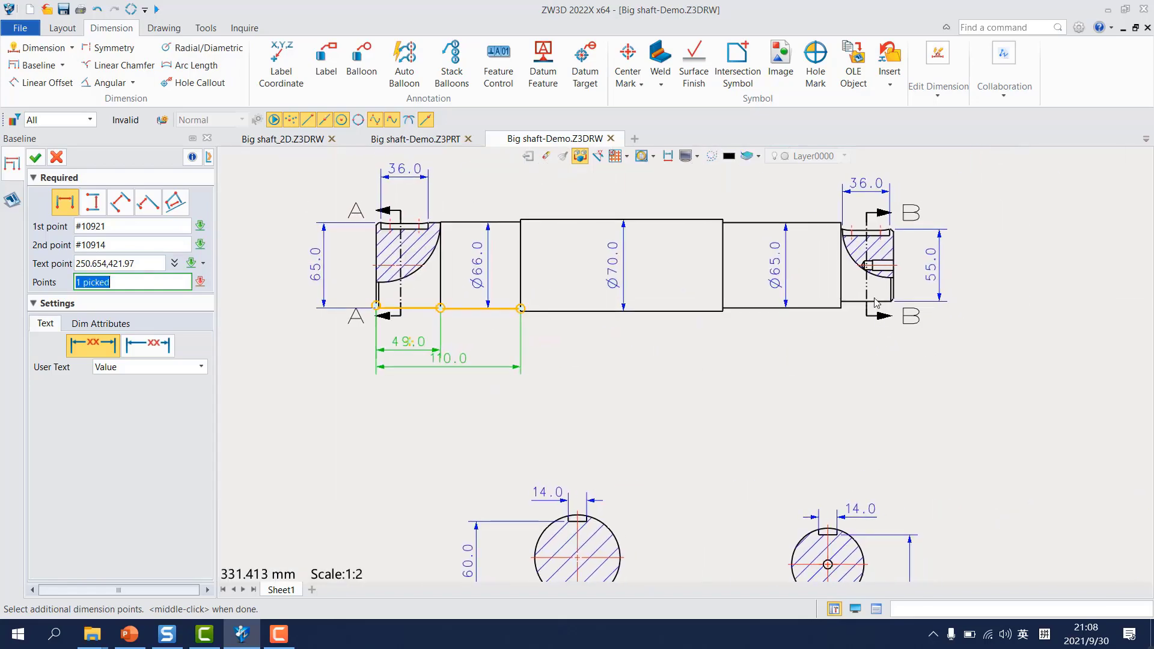
pyautogui.click(898, 301)
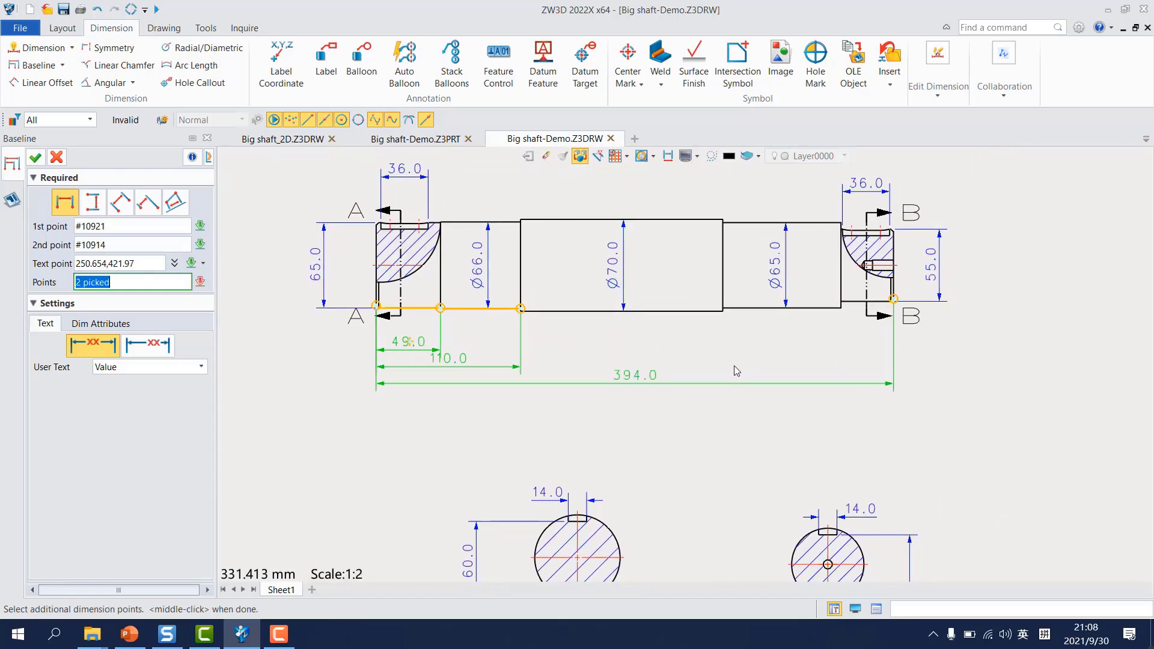
pyautogui.middleClick(737, 372)
# Step: Add baseline length dimensions from the shaft's right end to its two nearest shoulders, placed below the front view
pyautogui.middleClick(941, 352)
pyautogui.scroll(4, 889, 301)
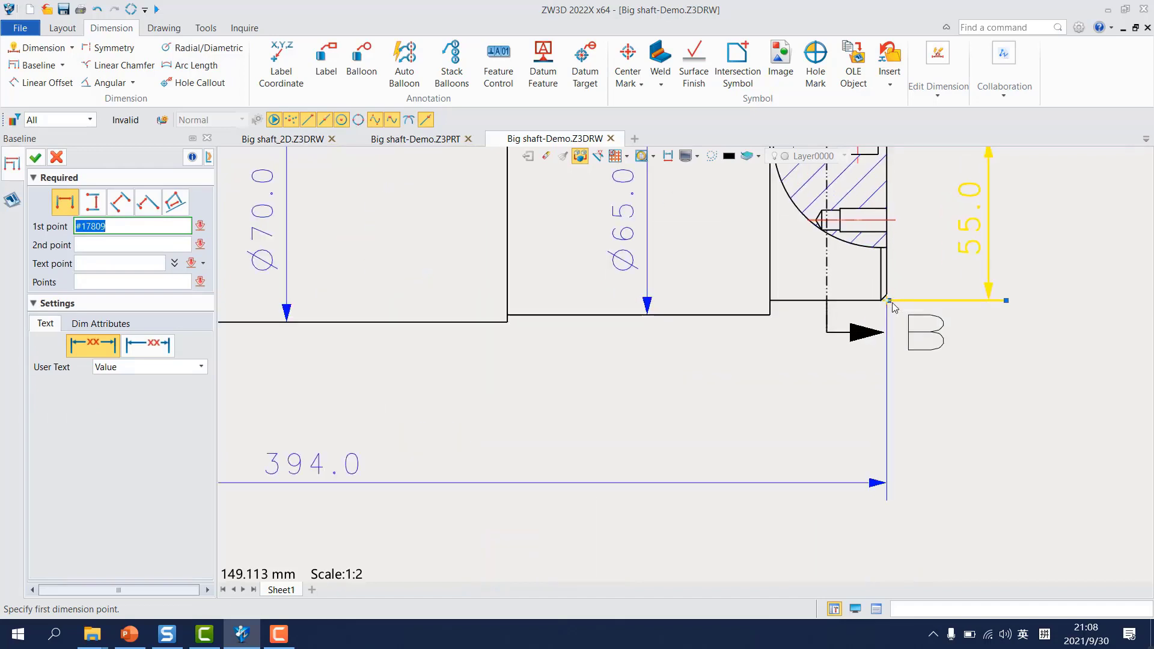
pyautogui.click(771, 300)
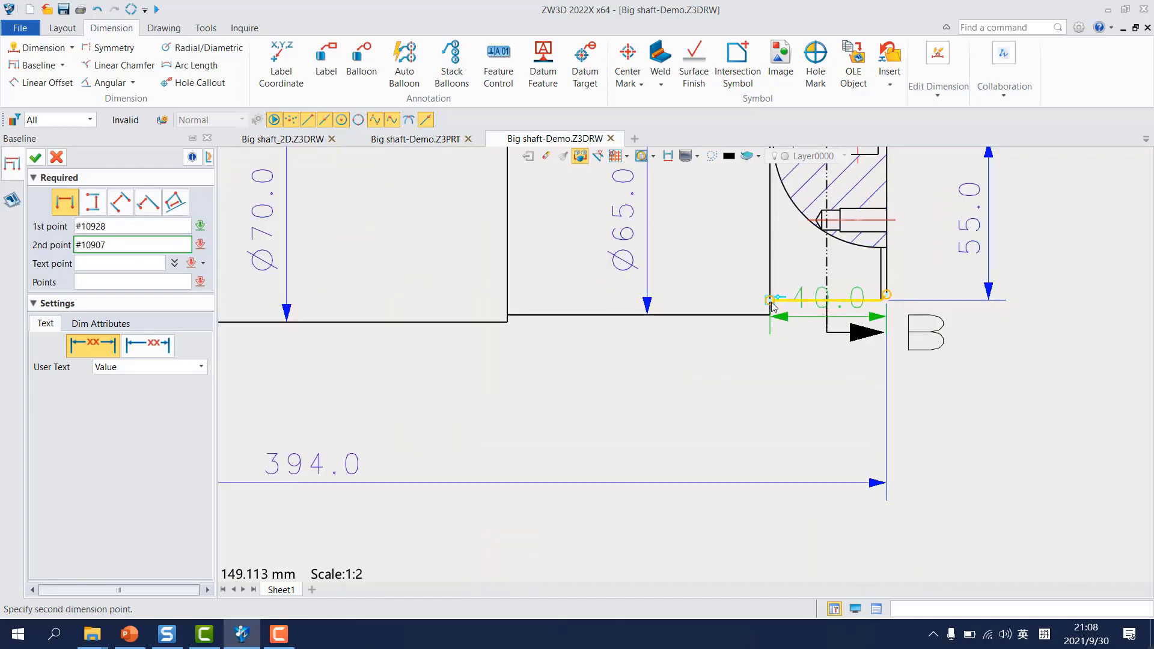
pyautogui.click(754, 376)
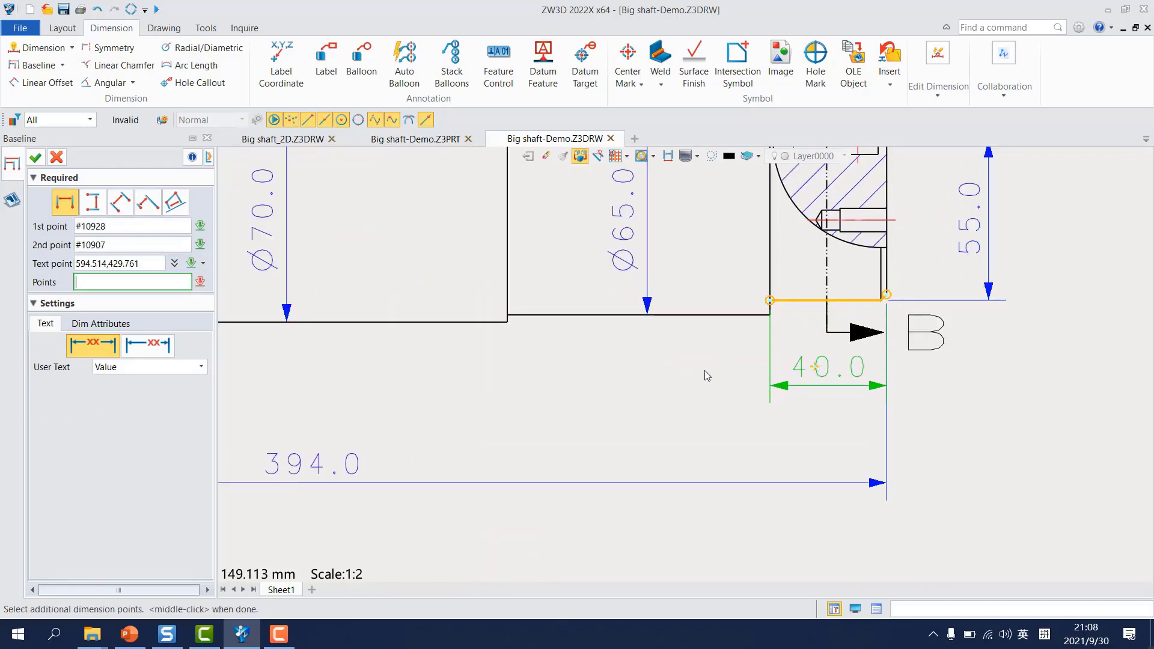
pyautogui.click(515, 318)
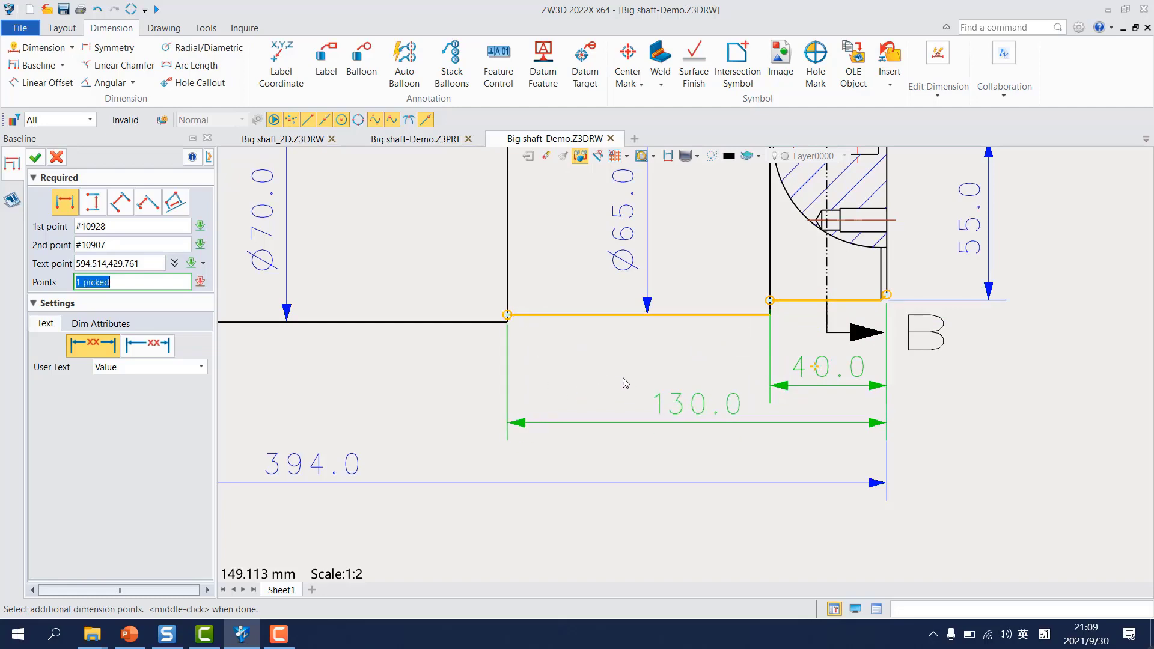
pyautogui.middleClick(632, 383)
# Step: Define a linear dimension between the inner end of the keyway near section line B-B and the adjacent shoulder
pyautogui.scroll(-5, 633, 414)
pyautogui.moveTo(566, 378); pyautogui.dragTo(722, 315, button='middle')
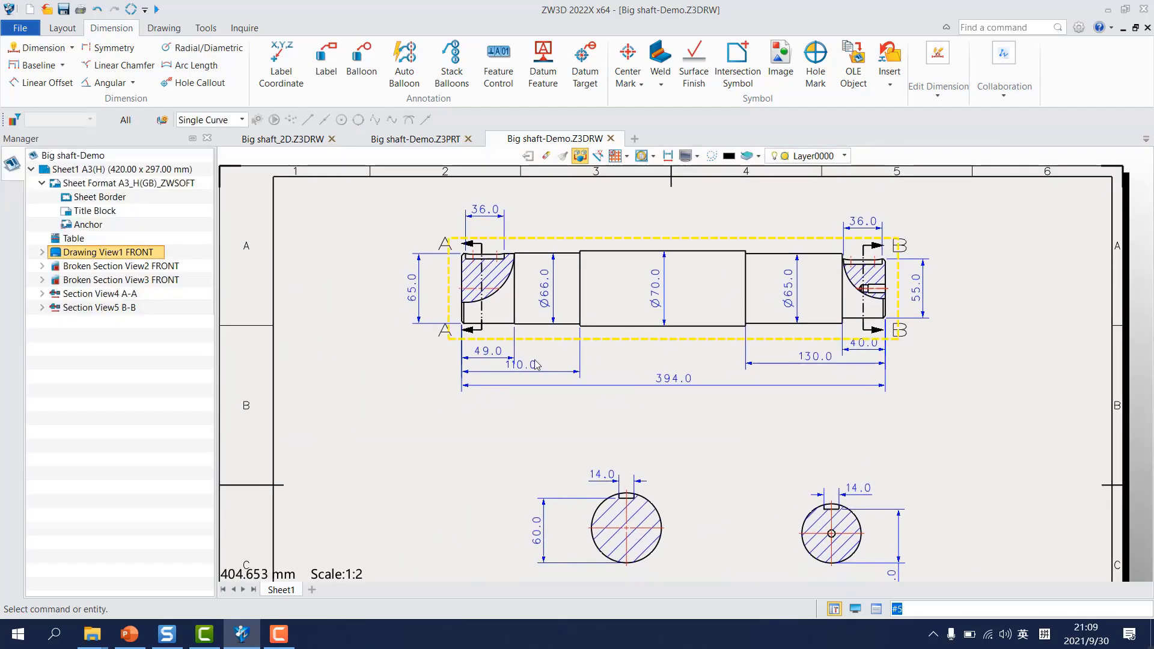
pyautogui.scroll(3, 631, 343)
pyautogui.scroll(-2, 631, 344)
pyautogui.moveTo(722, 345); pyautogui.dragTo(561, 413, button='middle')
pyautogui.scroll(8, 823, 313)
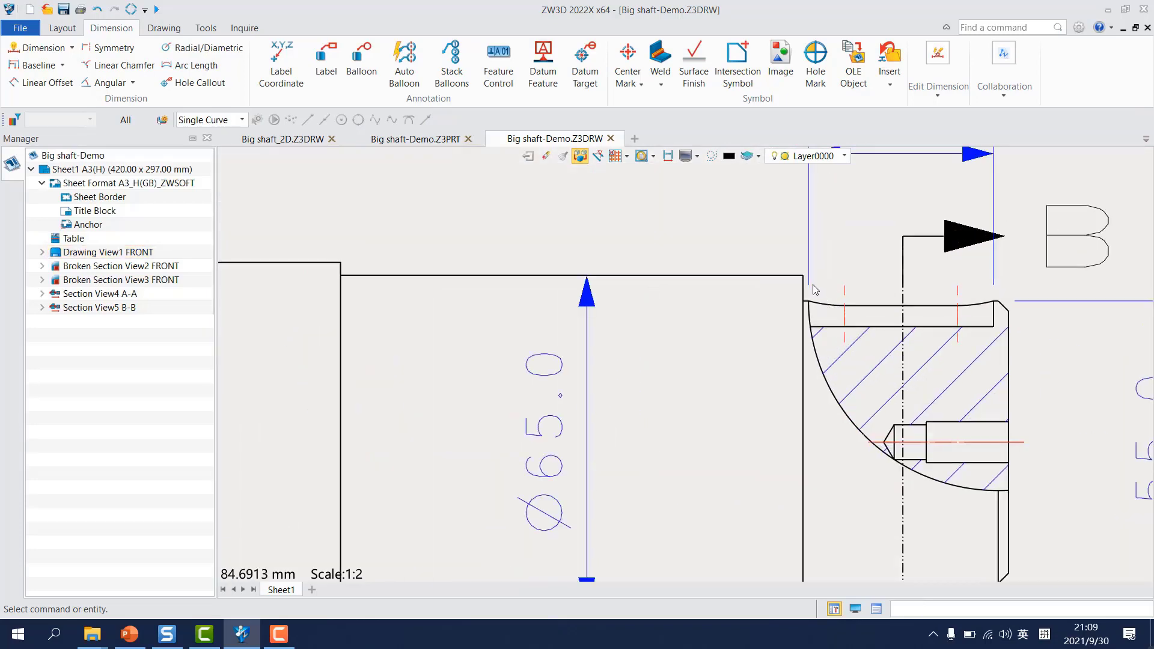
pyautogui.scroll(-5, 805, 319)
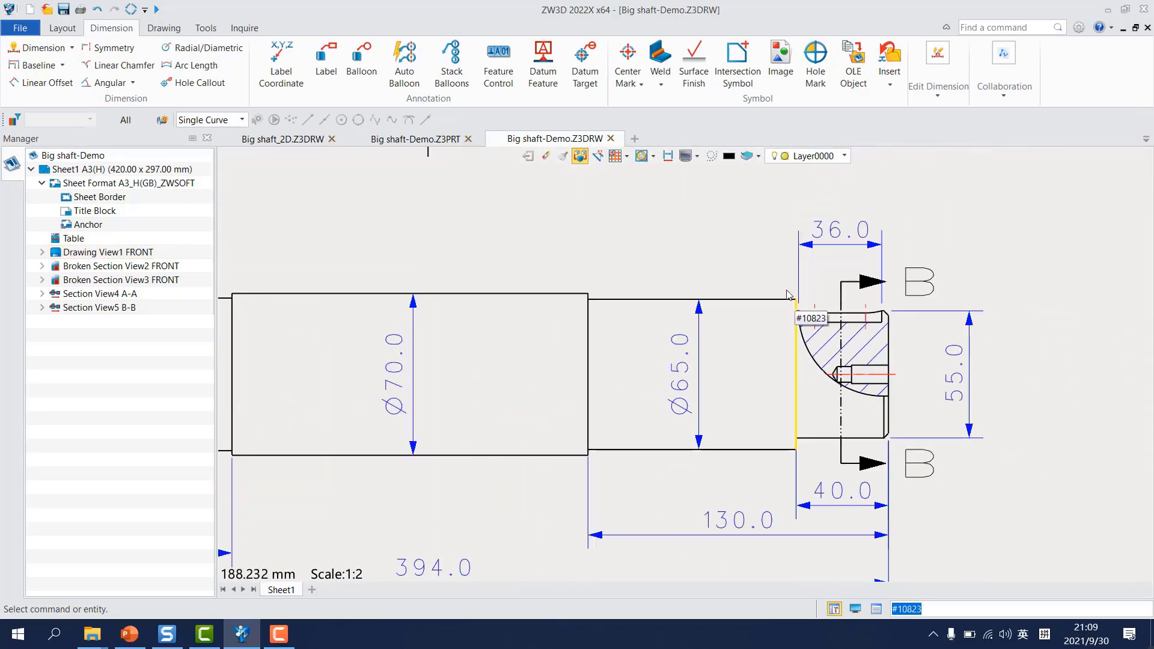
pyautogui.rightClick(900, 214)
pyautogui.click(947, 185)
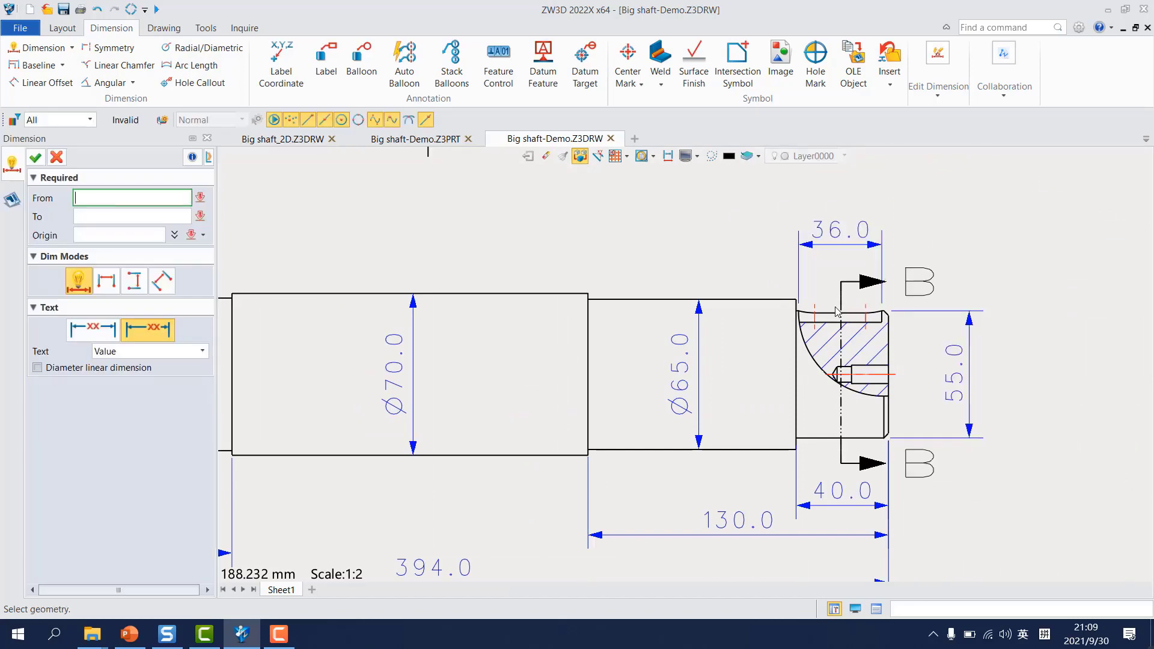
pyautogui.scroll(8, 694, 324)
pyautogui.click(700, 316)
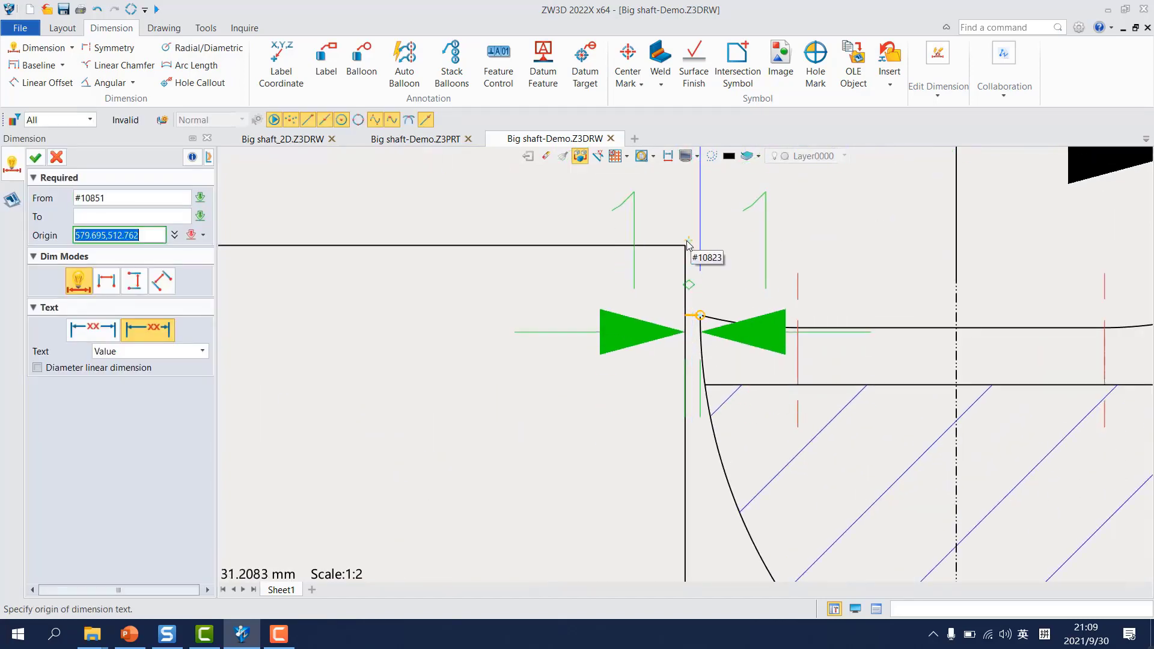
pyautogui.scroll(-2, 587, 286)
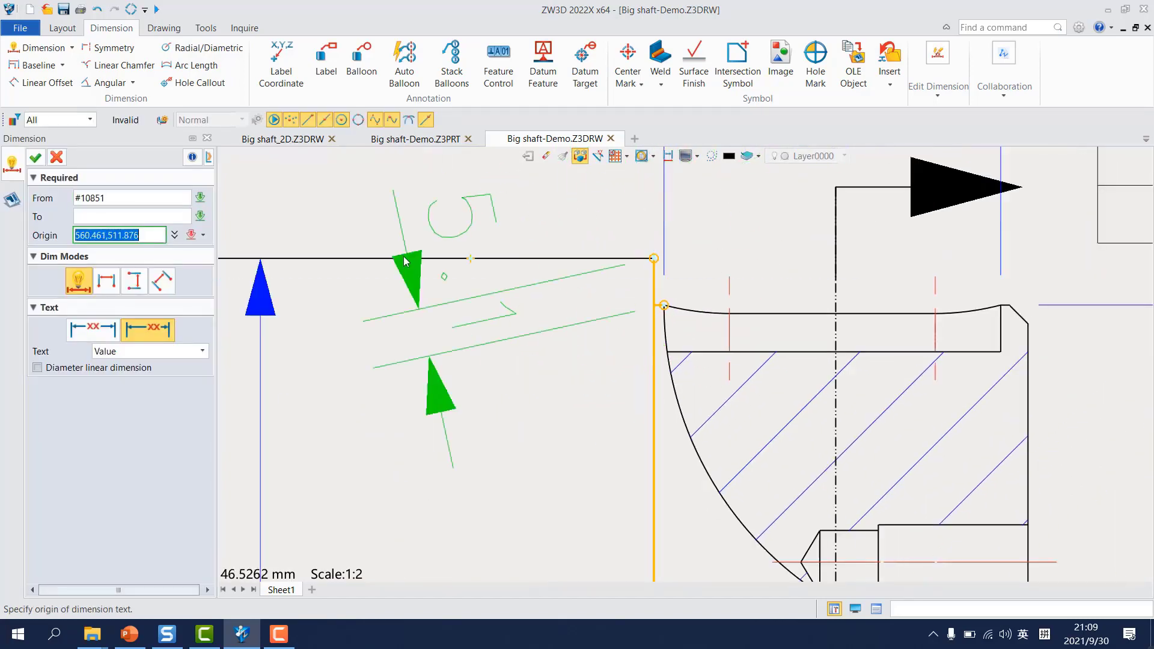
# Step: Make the keyway offset dimension horizontal and place it above the shaft, to the left of the keyway length dimension
pyautogui.click(109, 241)
pyautogui.click(105, 283)
pyautogui.scroll(-6, 562, 293)
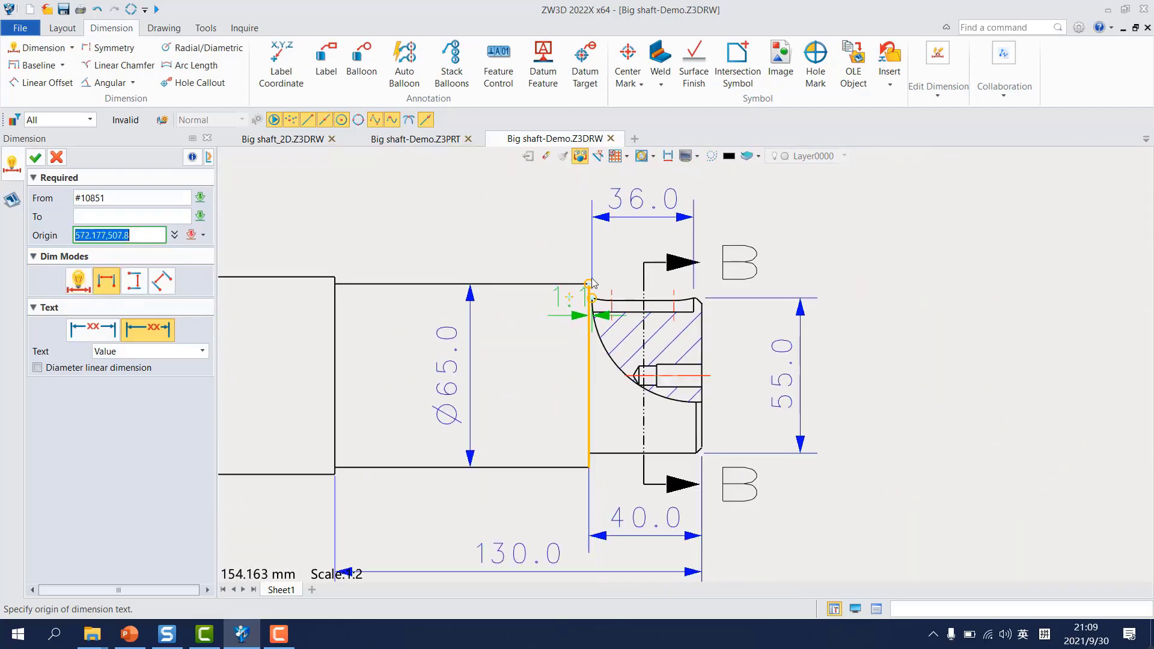
pyautogui.moveTo(578, 206); pyautogui.dragTo(582, 288, button='middle')
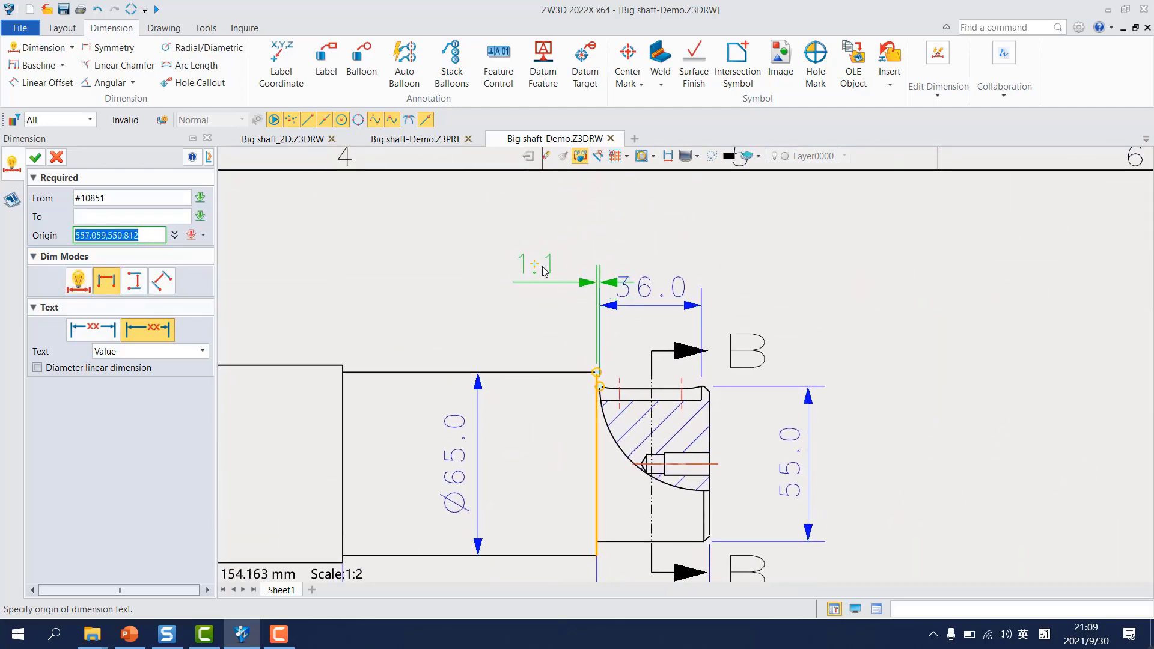
pyautogui.click(562, 285)
pyautogui.scroll(-5, 762, 319)
pyautogui.moveTo(732, 424); pyautogui.dragTo(774, 337, button='middle')
pyautogui.press('Escape')
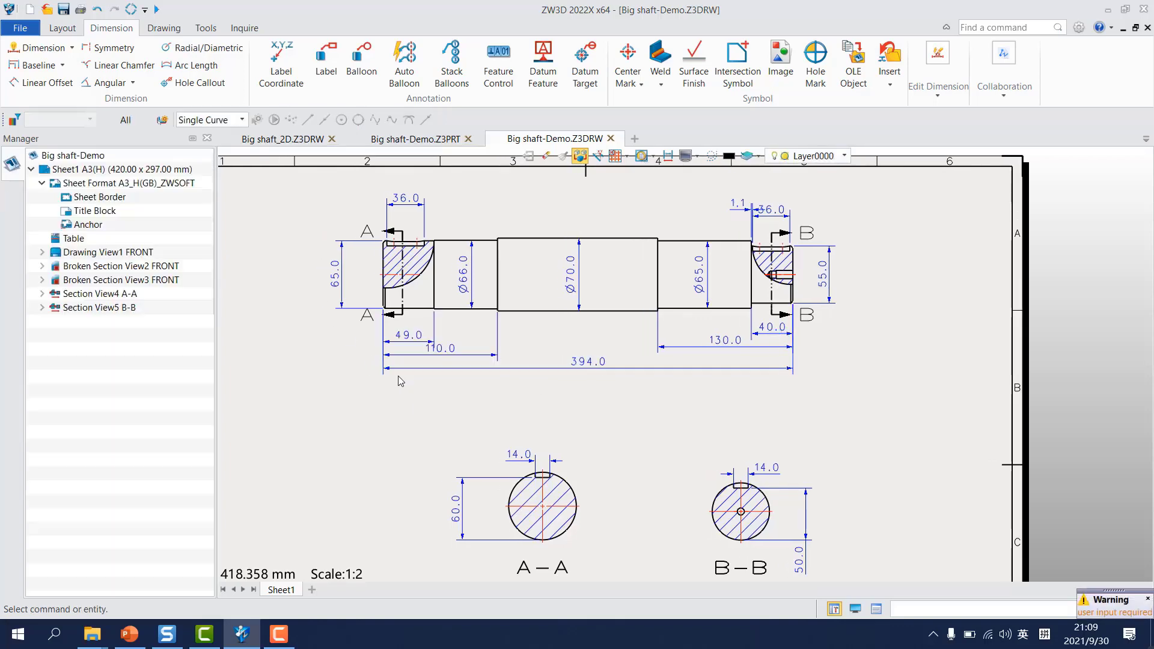
# Step: Add a linear chamfer dimension to the lower chamfer at the shaft's left end, with its text below and to the left
pyautogui.scroll(7, 375, 273)
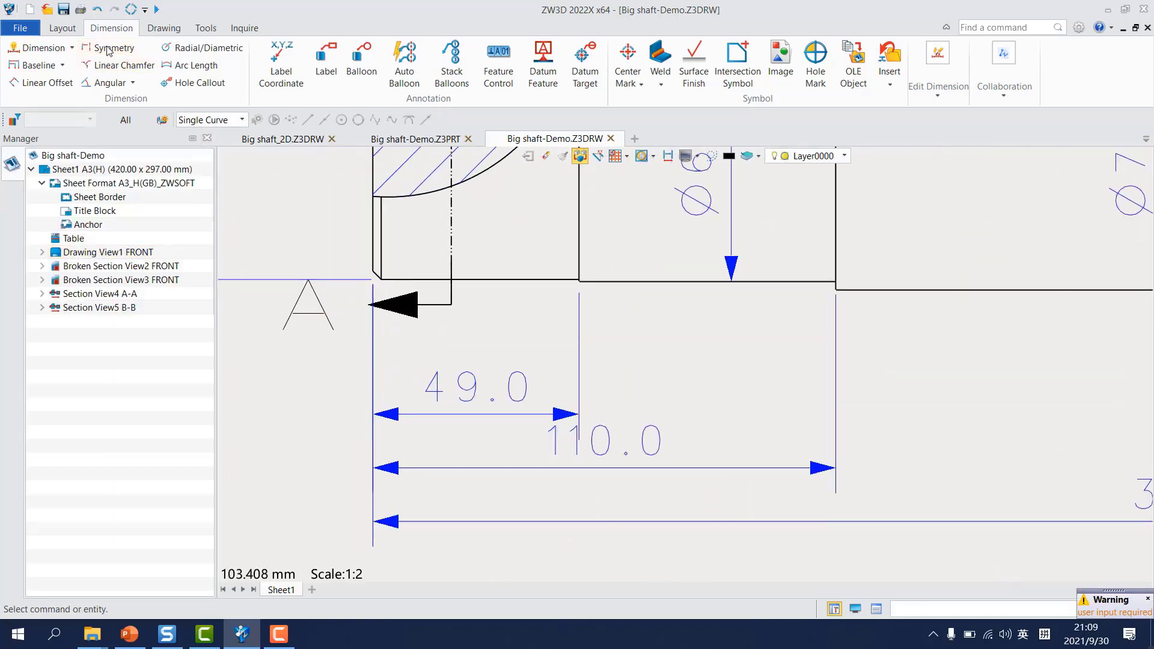
pyautogui.click(118, 65)
pyautogui.scroll(3, 329, 262)
pyautogui.click(416, 312)
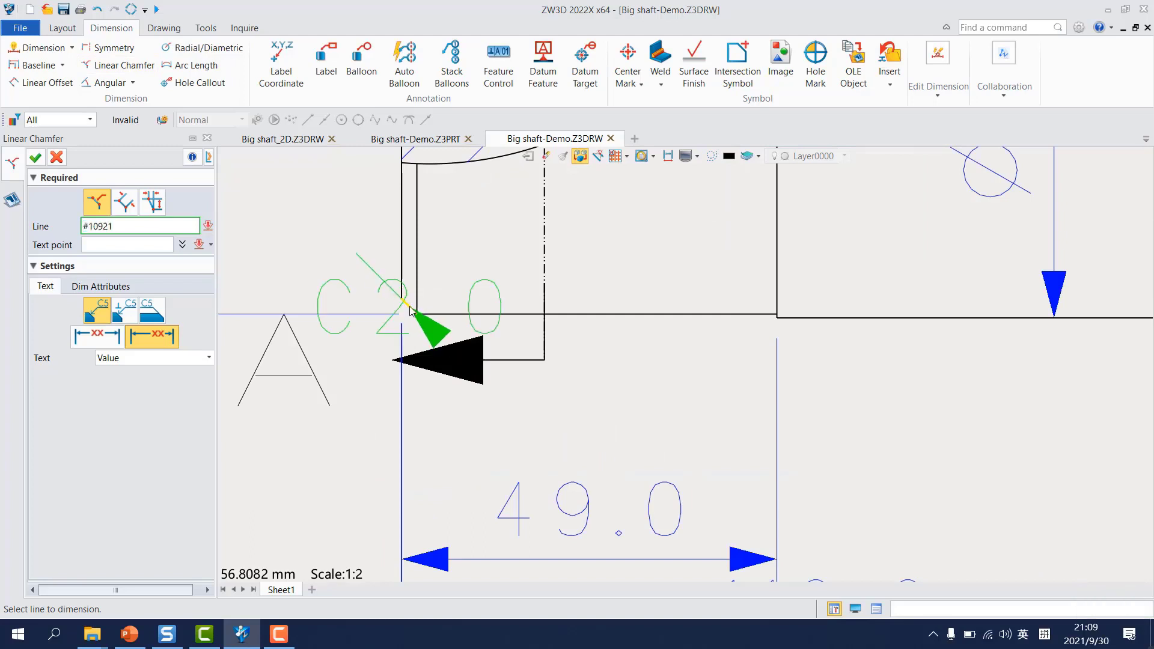
pyautogui.scroll(-4, 361, 384)
pyautogui.click(407, 360)
pyautogui.middleClick(397, 416)
pyautogui.scroll(-6, 564, 481)
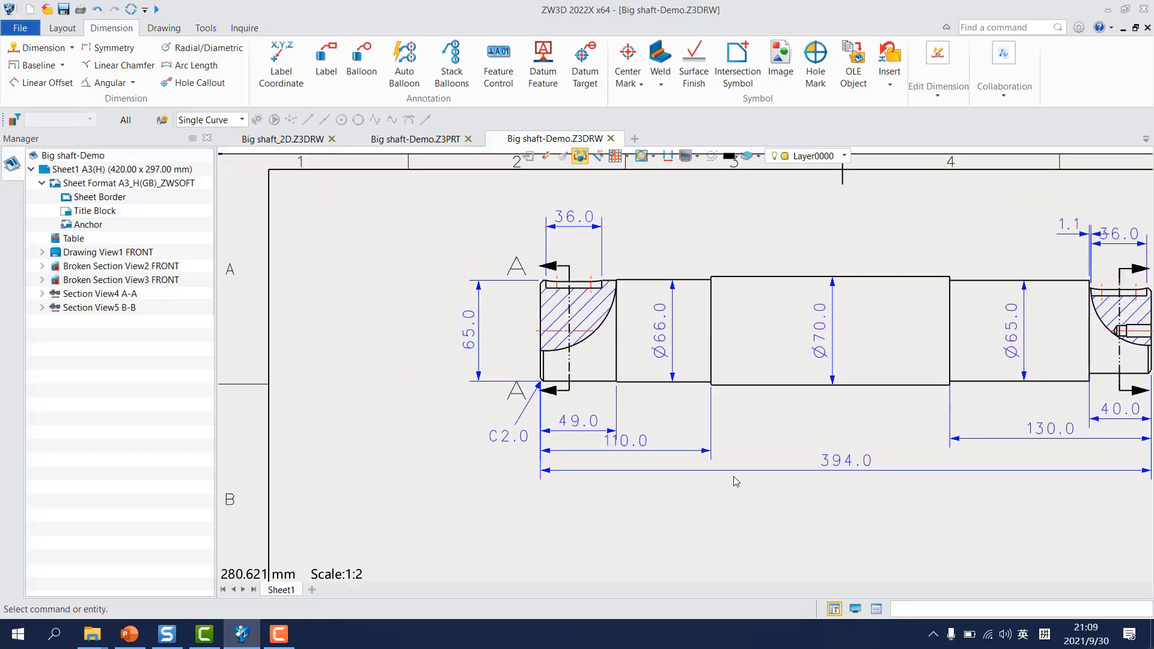
# Step: Add a linear chamfer dimension to the lower chamfer at the shaft's right end, with its text beyond the B label
pyautogui.moveTo(997, 478); pyautogui.dragTo(637, 460, button='middle')
pyautogui.middleClick(797, 383)
pyautogui.scroll(6, 791, 357)
pyautogui.scroll(4, 792, 348)
pyautogui.click(781, 347)
pyautogui.scroll(-4, 931, 517)
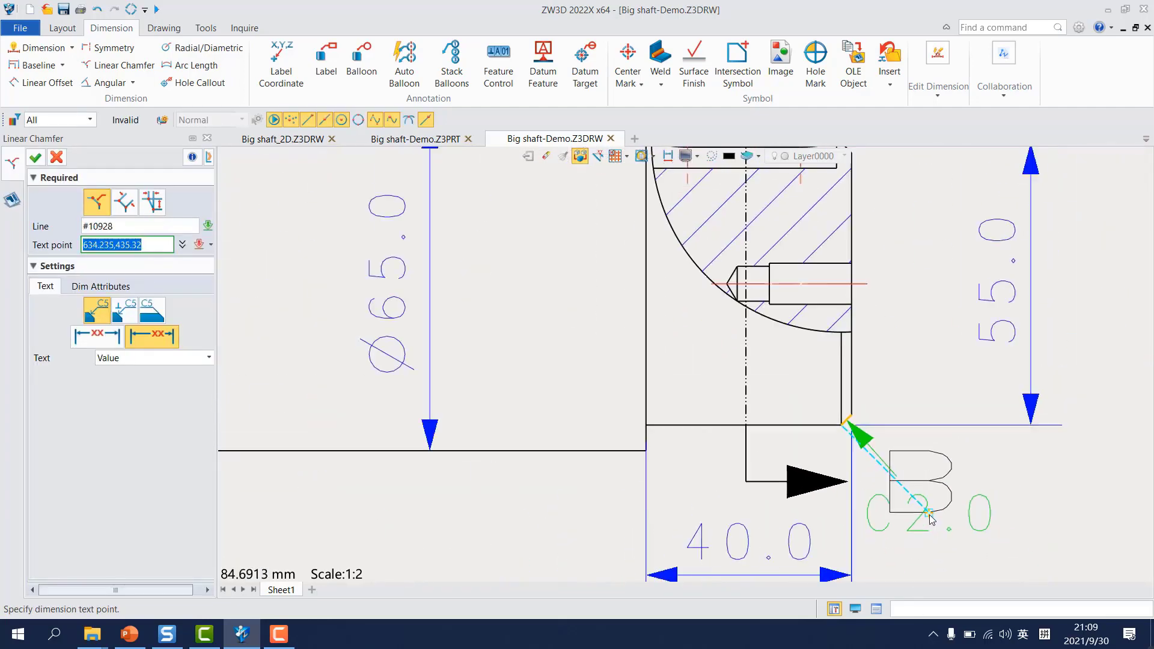
pyautogui.moveTo(931, 518); pyautogui.dragTo(785, 362, button='middle')
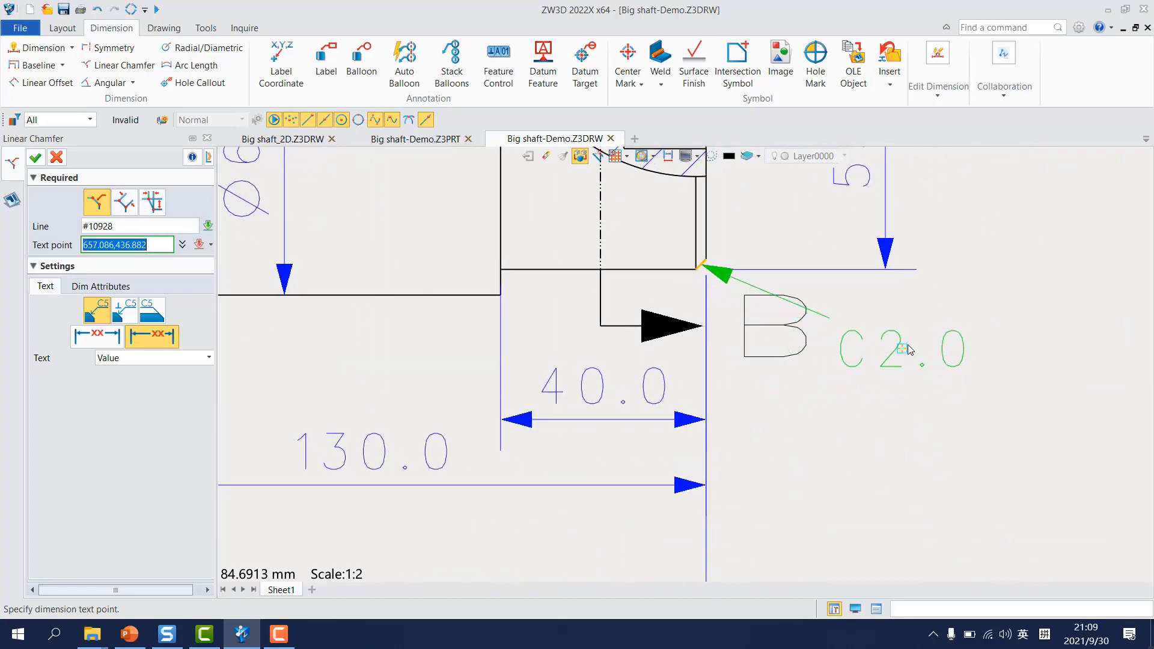
pyautogui.click(914, 347)
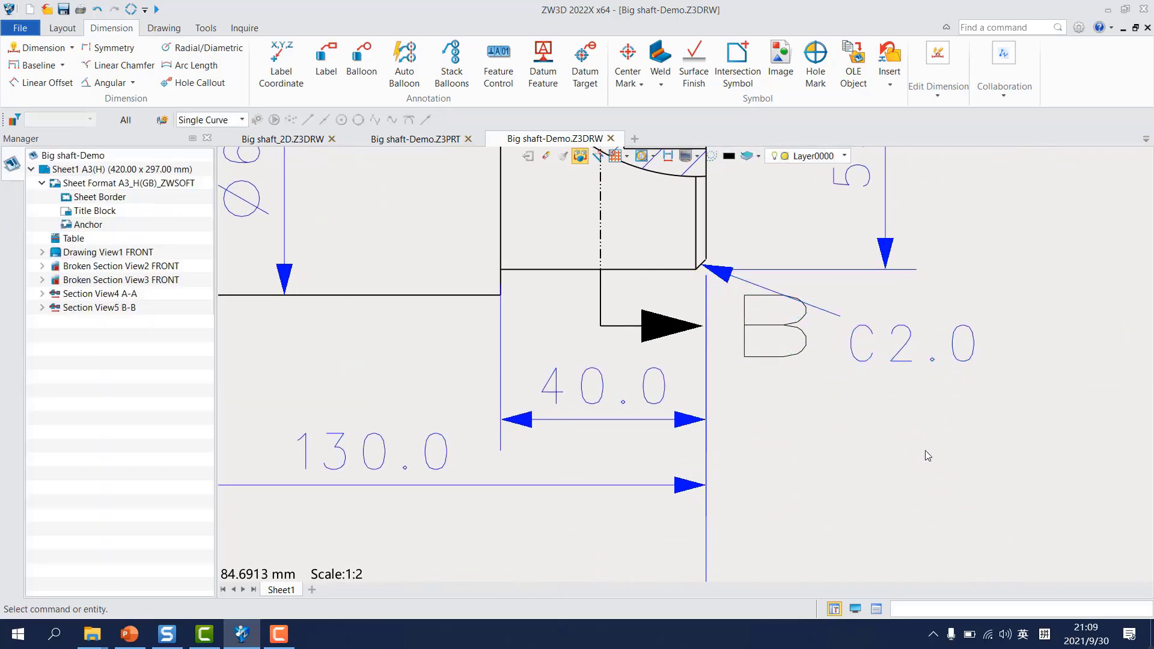
pyautogui.middleClick(925, 450)
pyautogui.scroll(-3, 889, 453)
pyautogui.scroll(1, 667, 370)
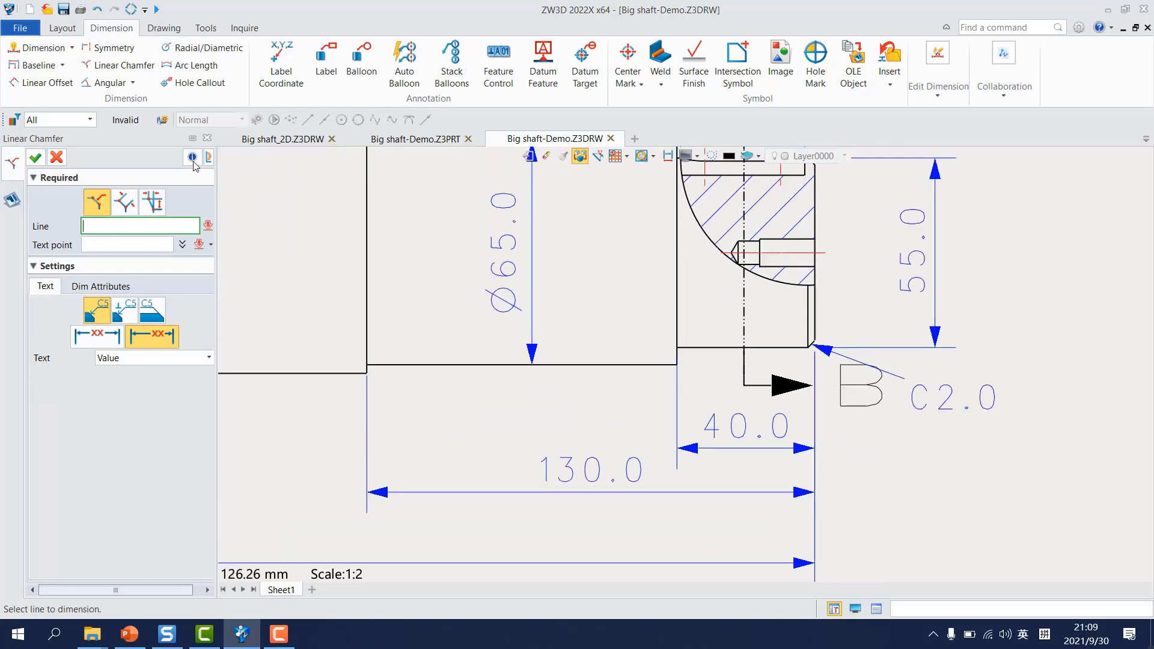
pyautogui.click(64, 161)
# Step: Try to add a hole callout in the front view for the stepped hole in the shaft's right end
pyautogui.scroll(-5, 655, 424)
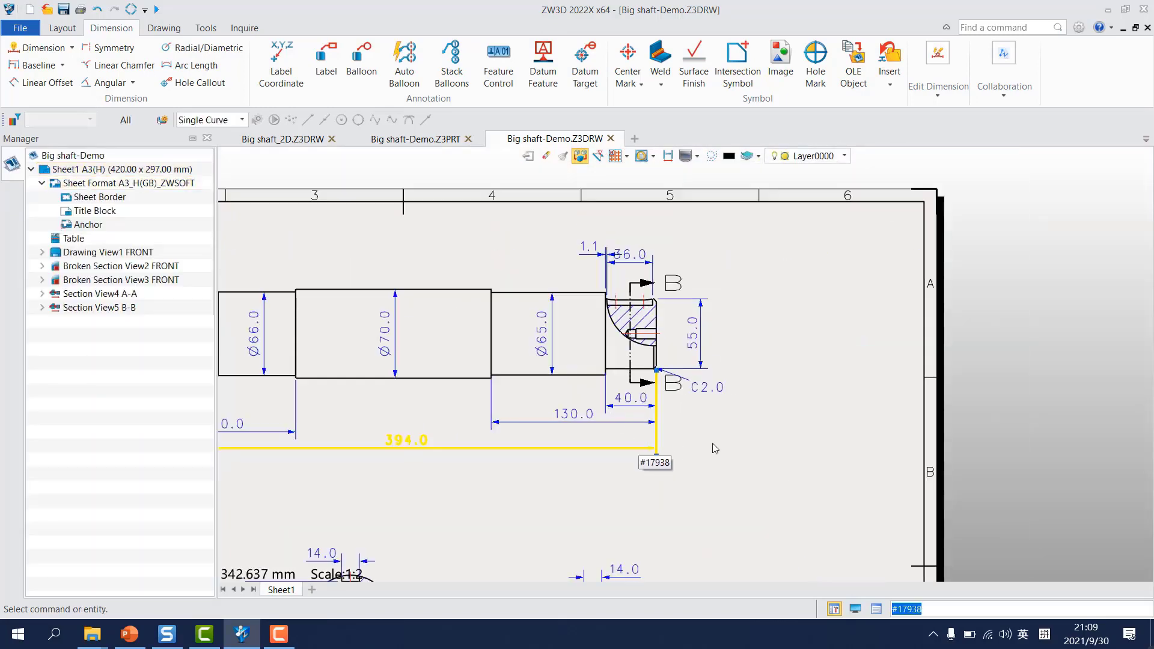
pyautogui.scroll(3, 802, 270)
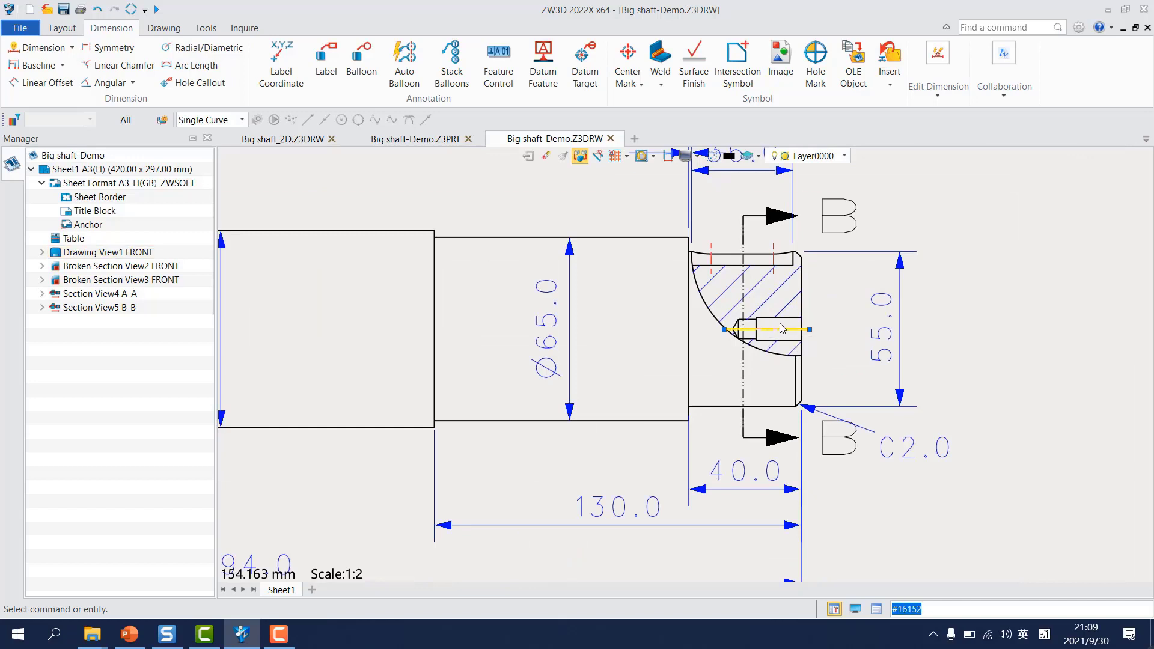
pyautogui.click(200, 82)
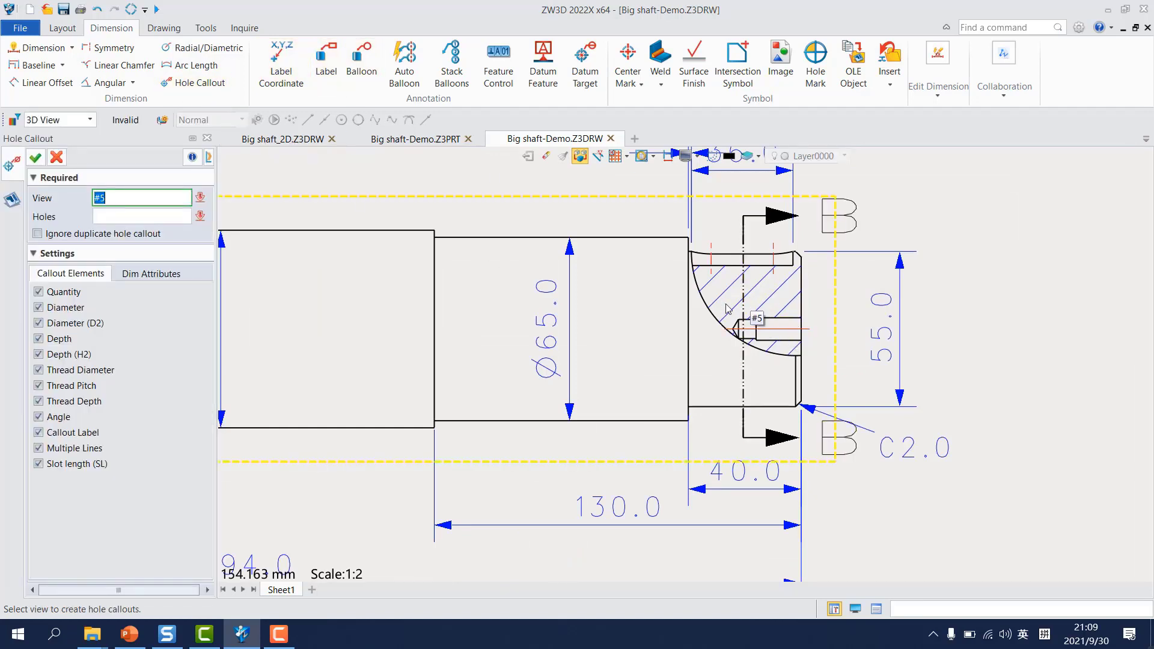
pyautogui.click(312, 262)
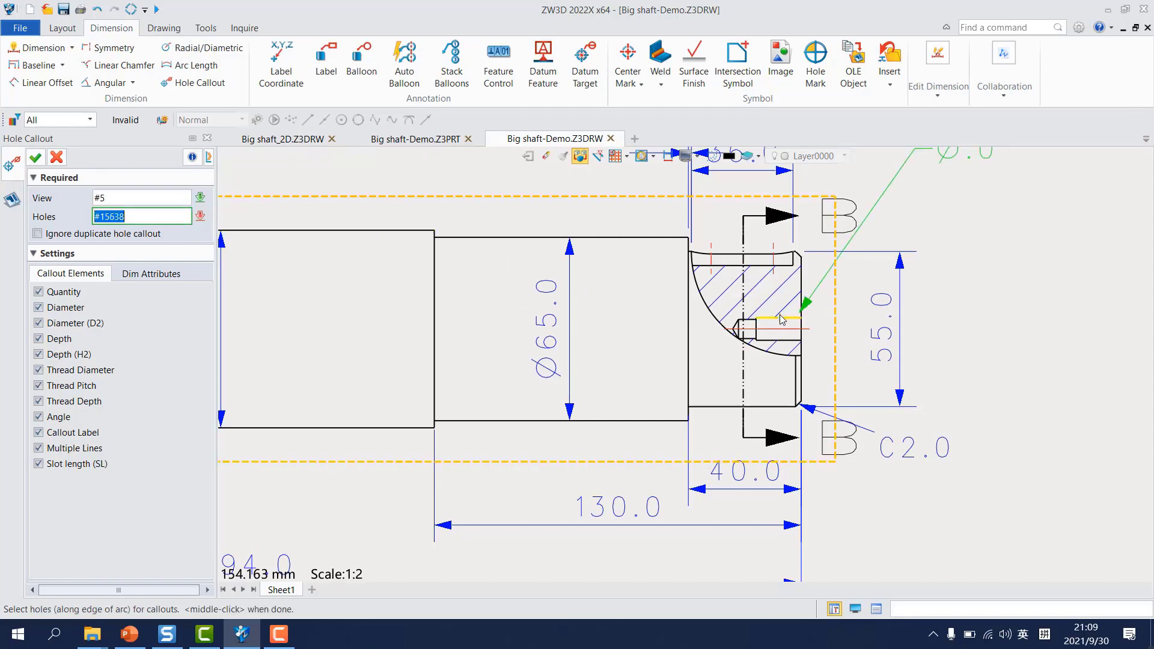
pyautogui.moveTo(959, 250); pyautogui.dragTo(898, 317, button='middle')
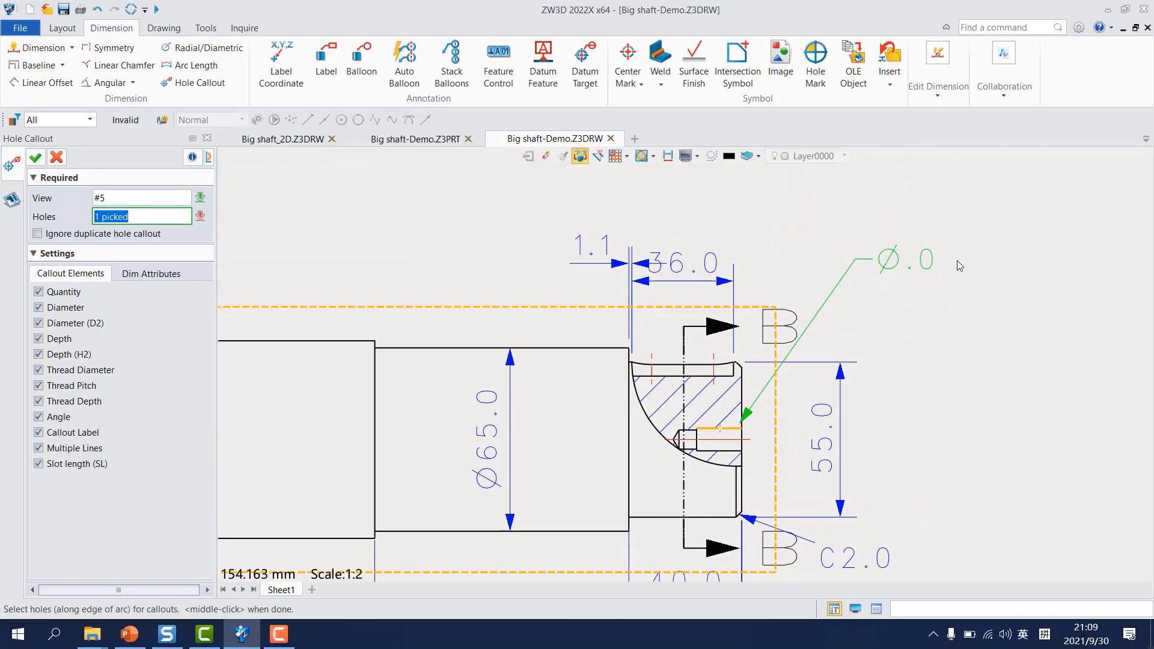
pyautogui.scroll(-2, 905, 298)
pyautogui.click(56, 157)
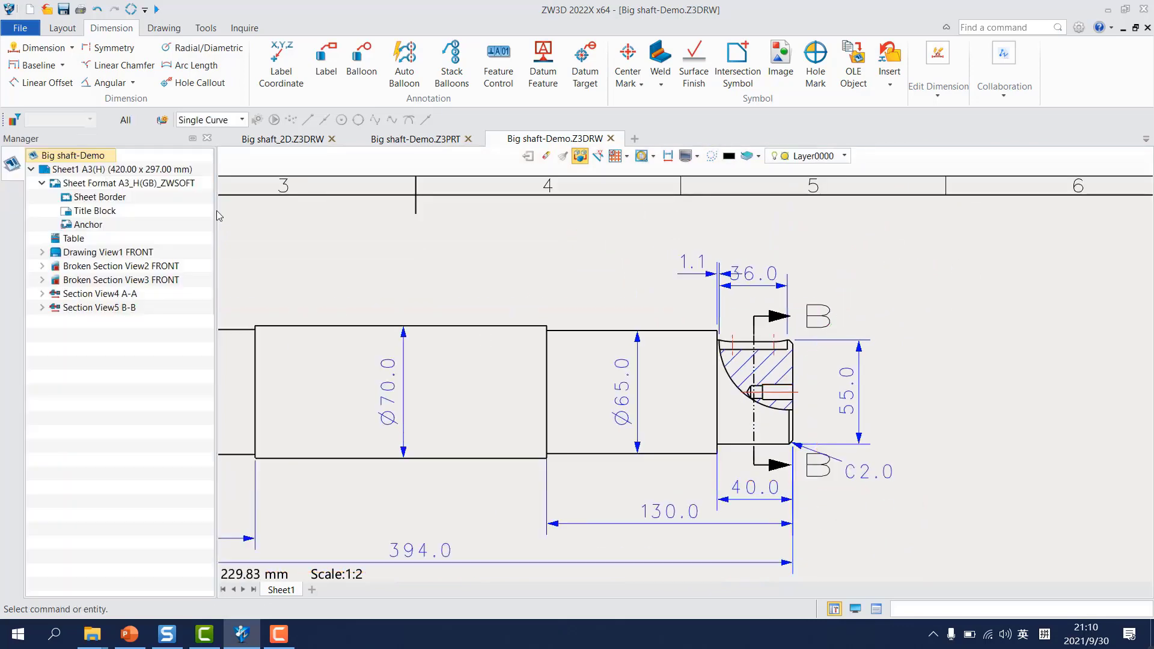
# Step: Review the whole dimensioned sheet and switch to the Big shaft_2D.Z3DRW drawing for comparison
pyautogui.scroll(-5, 508, 284)
pyautogui.moveTo(455, 327)
pyautogui.mouseDown(button='middle')
pyautogui.moveTo(667, 324)
pyautogui.moveTo(677, 313)
pyautogui.mouseUp(button='middle')
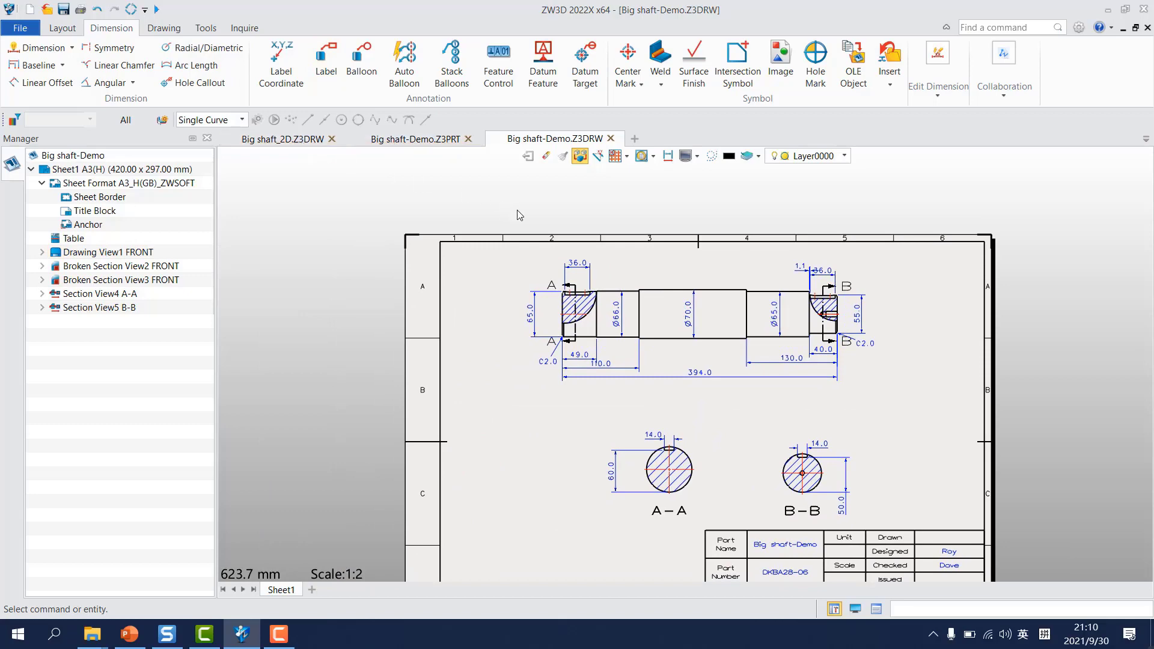
pyautogui.click(282, 139)
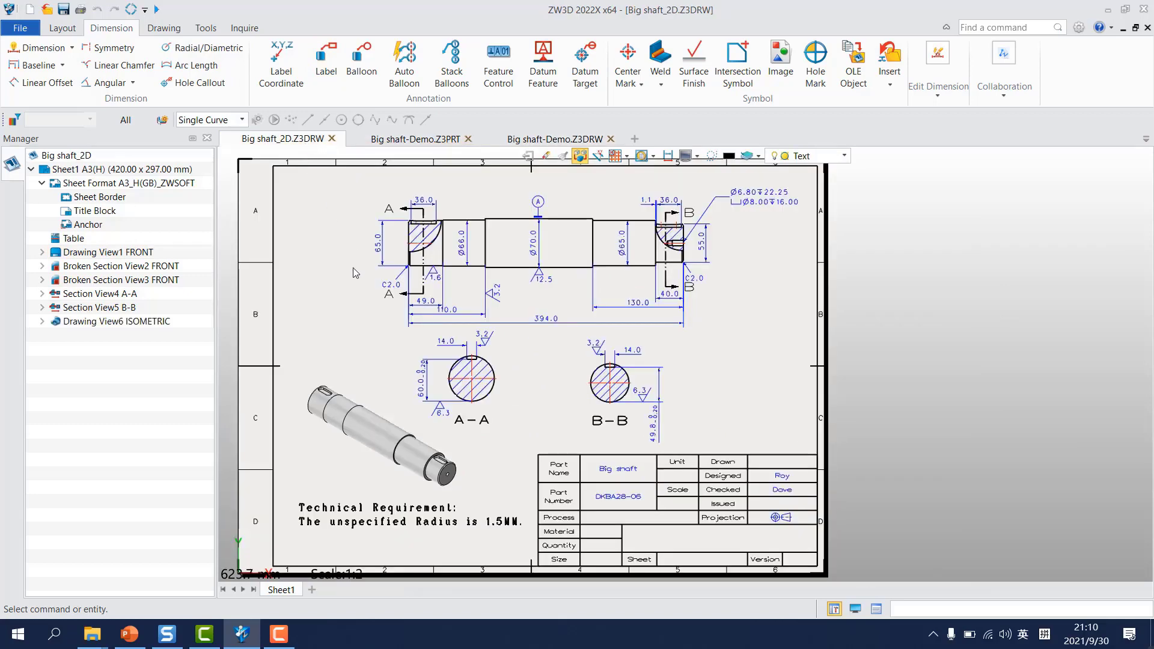
# Step: Copy the hole callout text at the shaft's right end from the Big shaft_2D drawing and return to the Big shaft-Demo.Z3DRW drawing
pyautogui.doubleClick(770, 201)
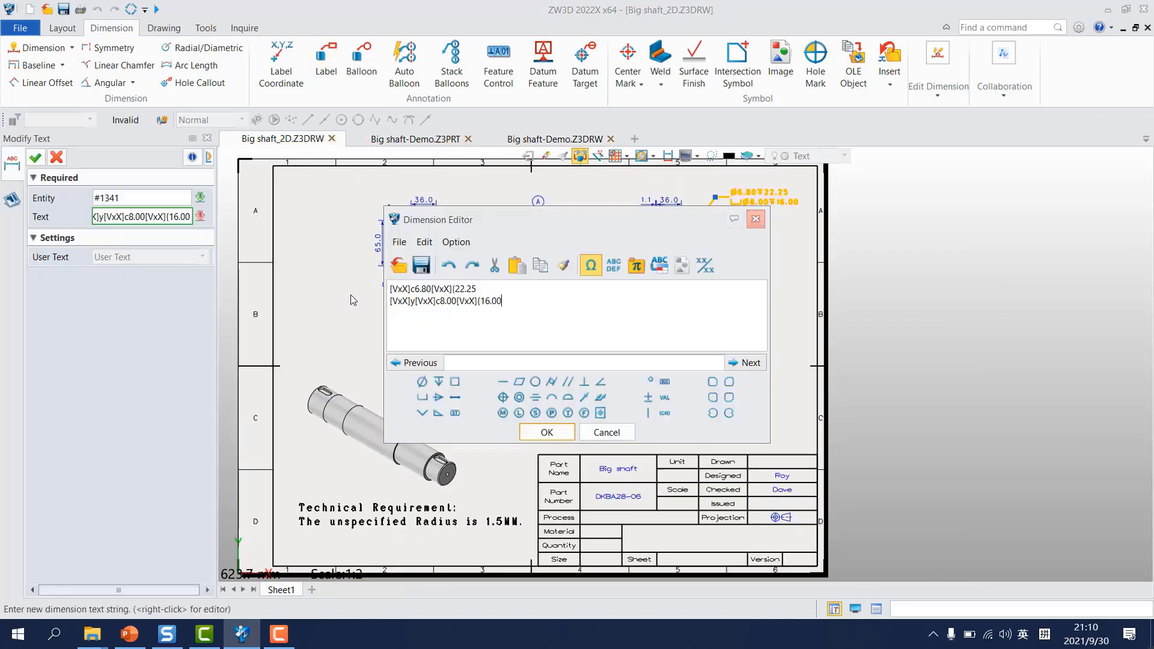
pyautogui.moveTo(568, 305); pyautogui.dragTo(336, 280)
pyautogui.hotkey('ctrl', 'c')
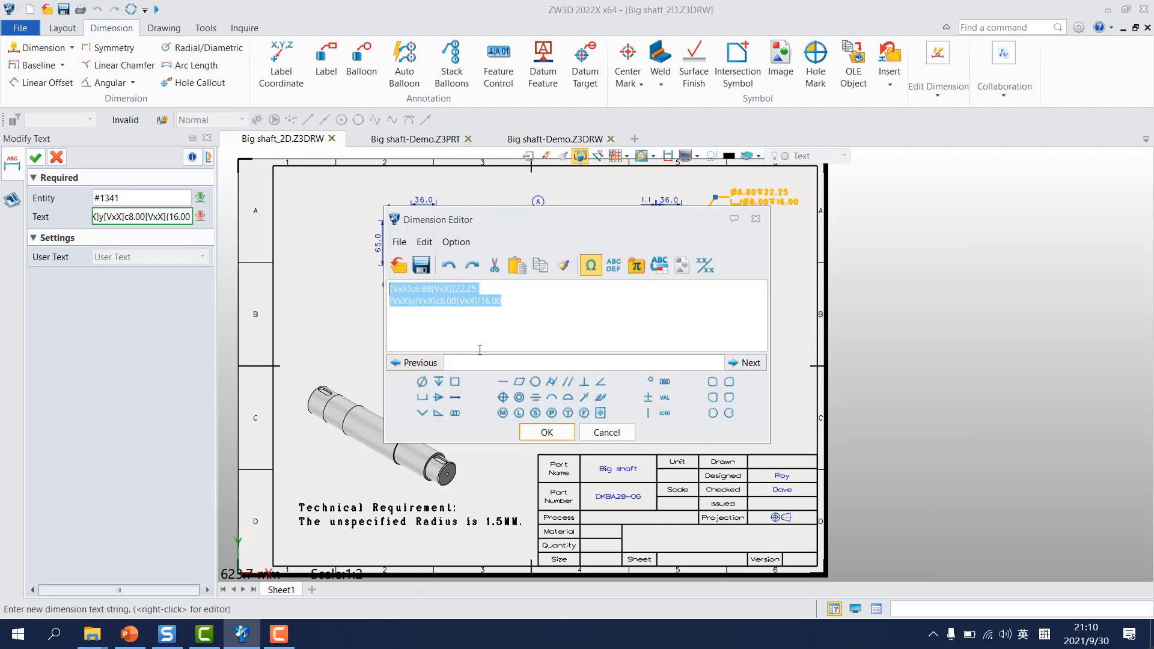
pyautogui.click(755, 219)
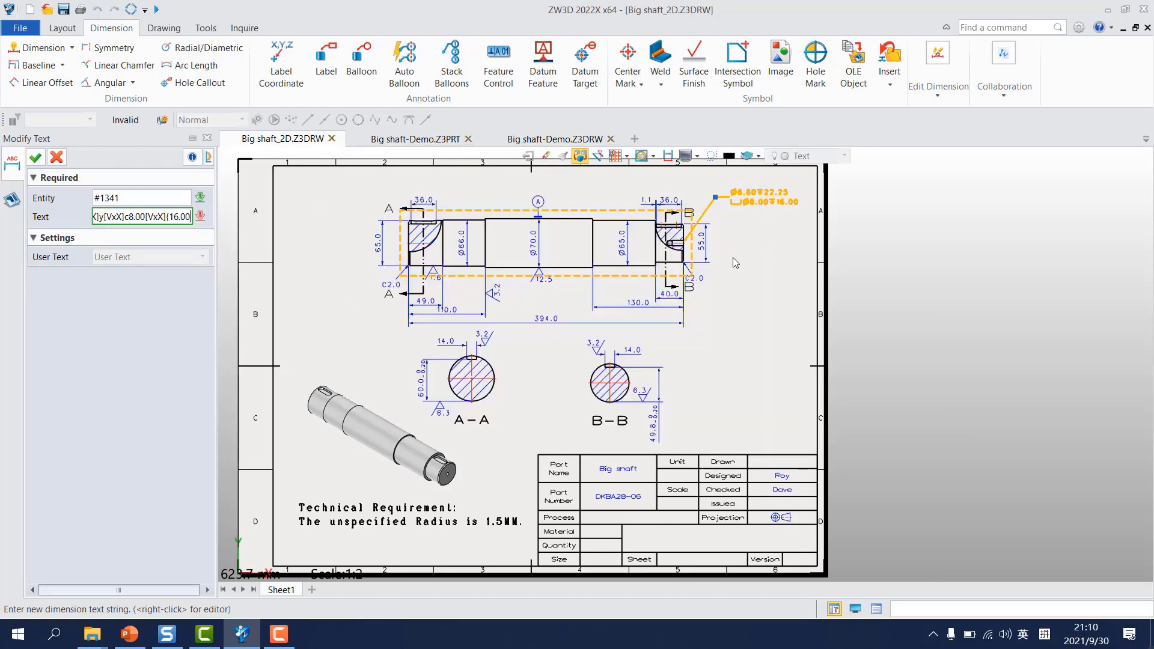
pyautogui.click(592, 143)
pyautogui.scroll(3, 789, 408)
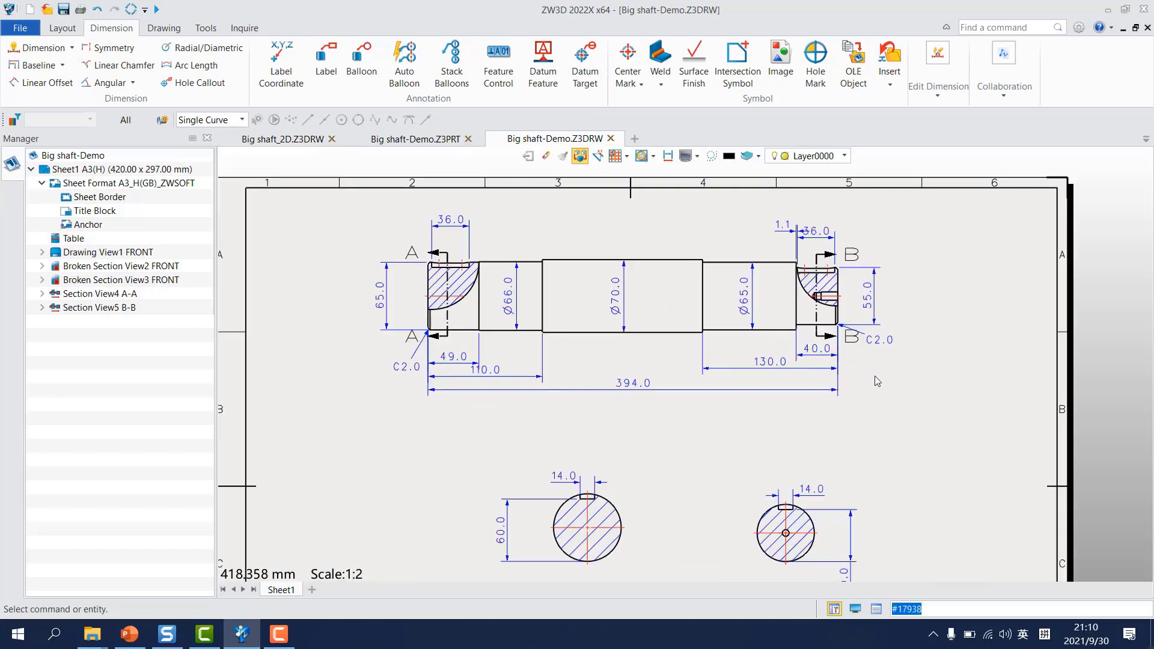
# Step: Start a label with its arrow on the stepped hole's upper edge and its text point above and beyond the upper B mark
pyautogui.click(326, 60)
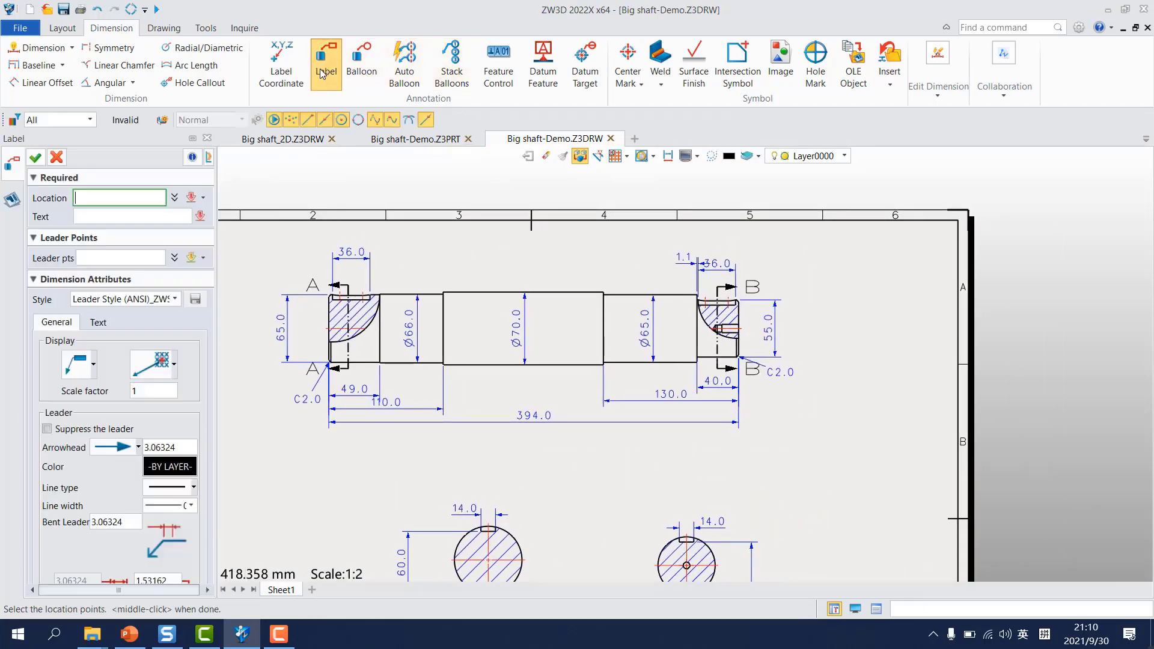
pyautogui.scroll(3, 723, 318)
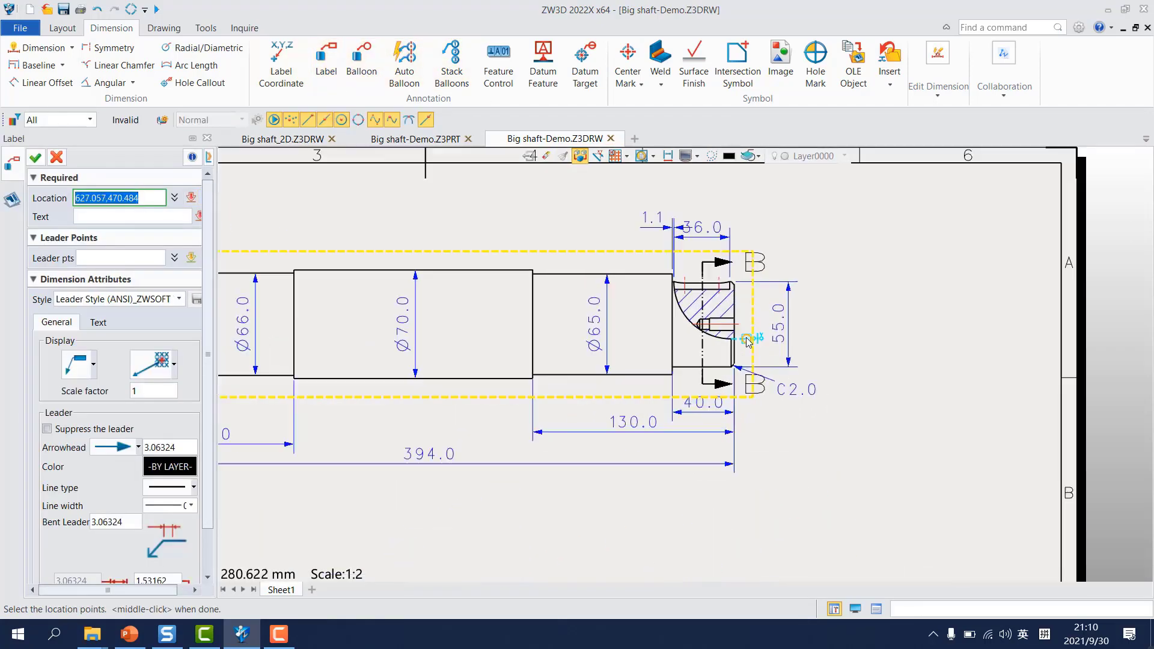
pyautogui.click(719, 313)
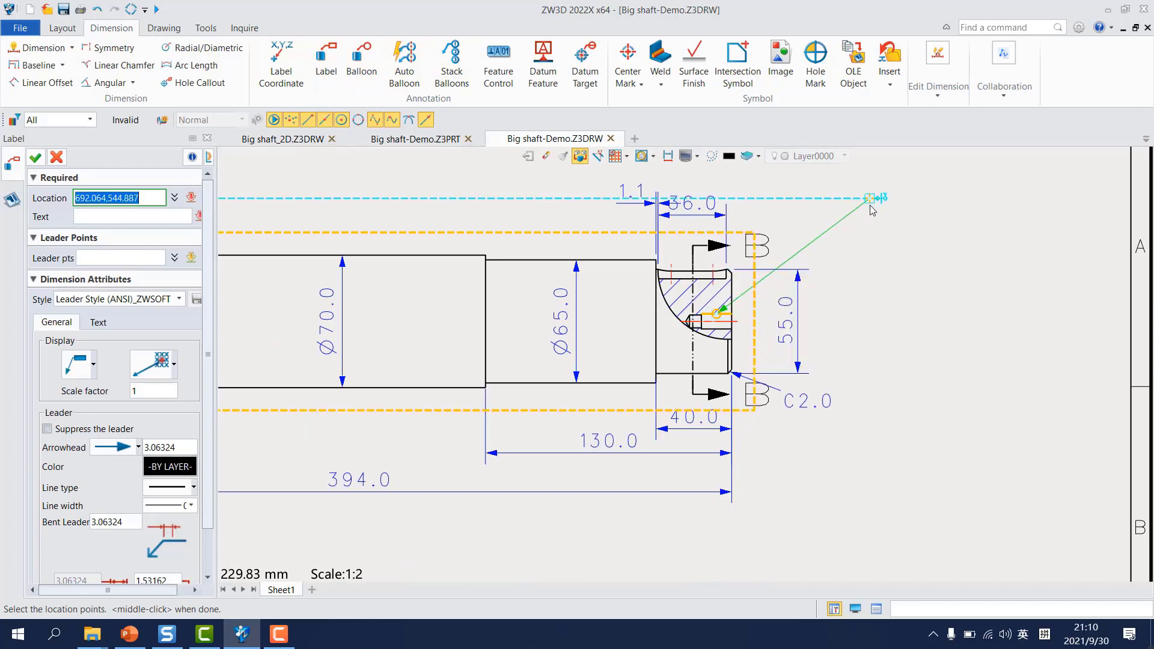
pyautogui.click(832, 188)
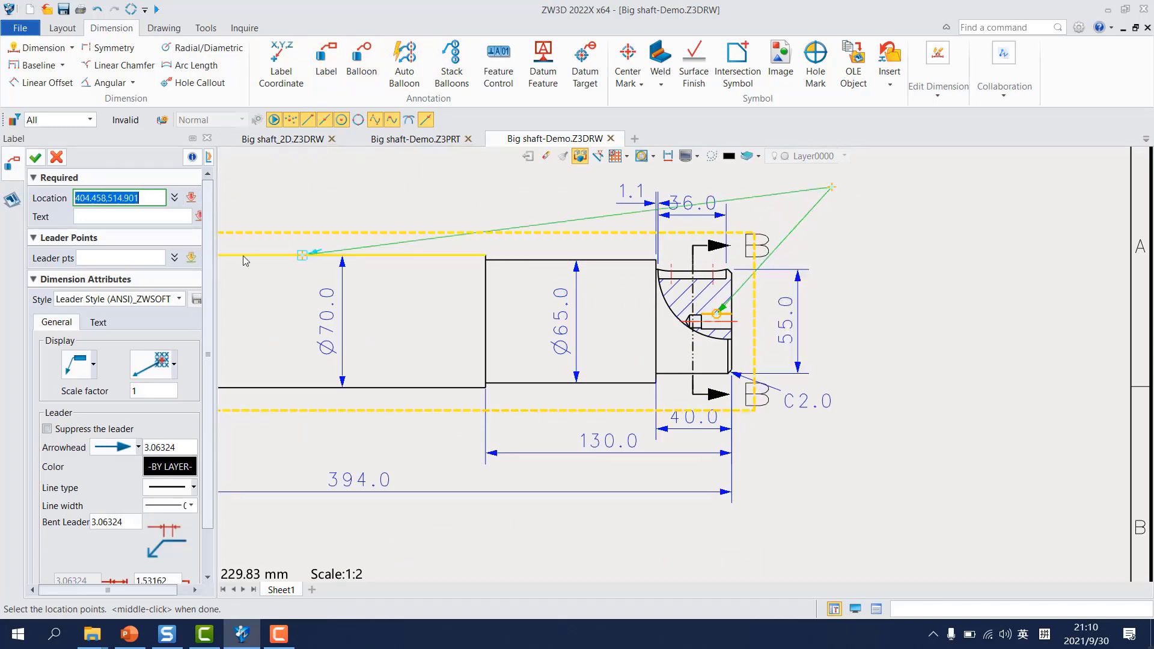
# Step: Paste the copied callout, Ø6.80 depth 22.25 with counterbore Ø8.00 depth 16.00, as the label's text and finish the label
pyautogui.click(197, 216)
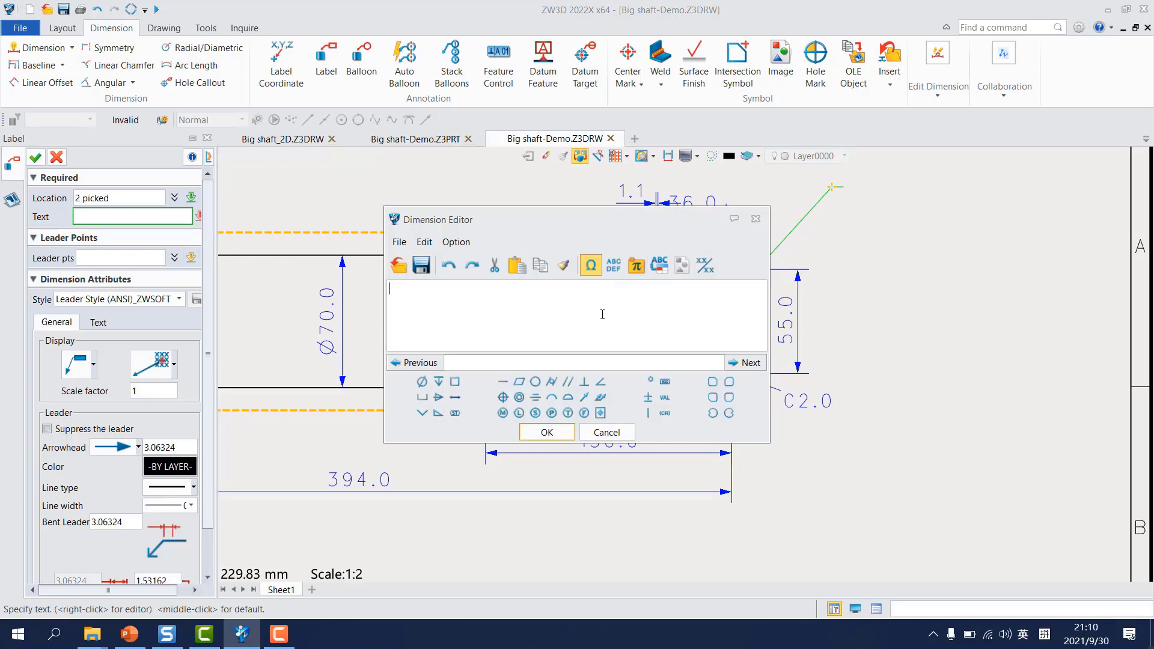
pyautogui.hotkey('ctrl', 'v')
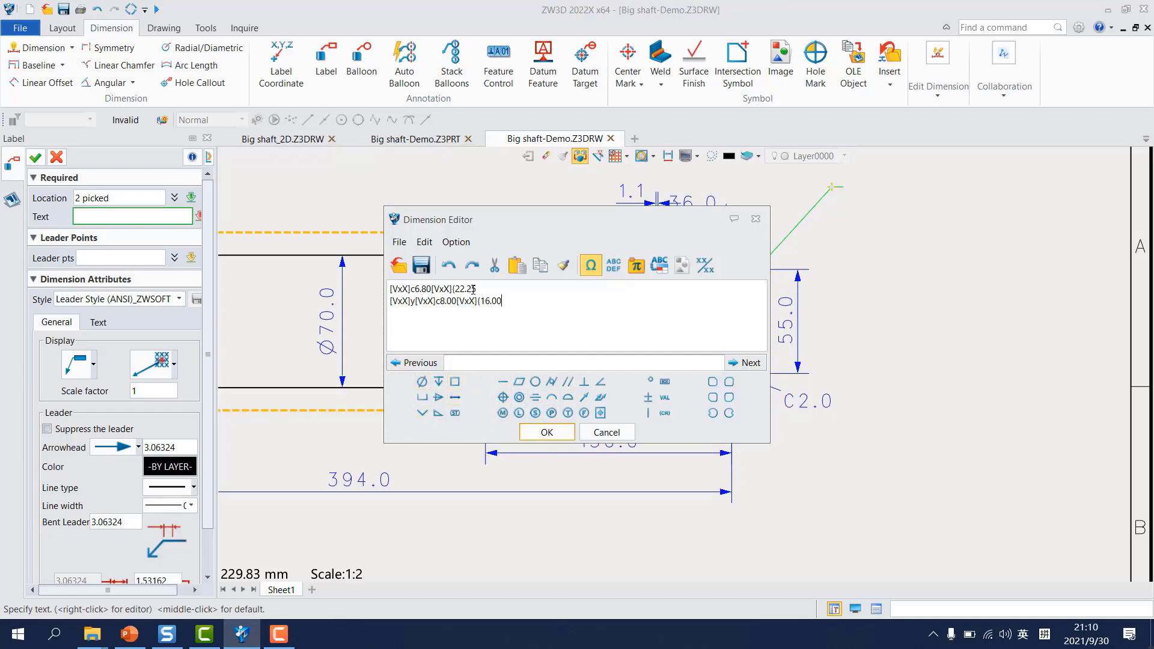
pyautogui.click(547, 433)
pyautogui.scroll(-4, 312, 311)
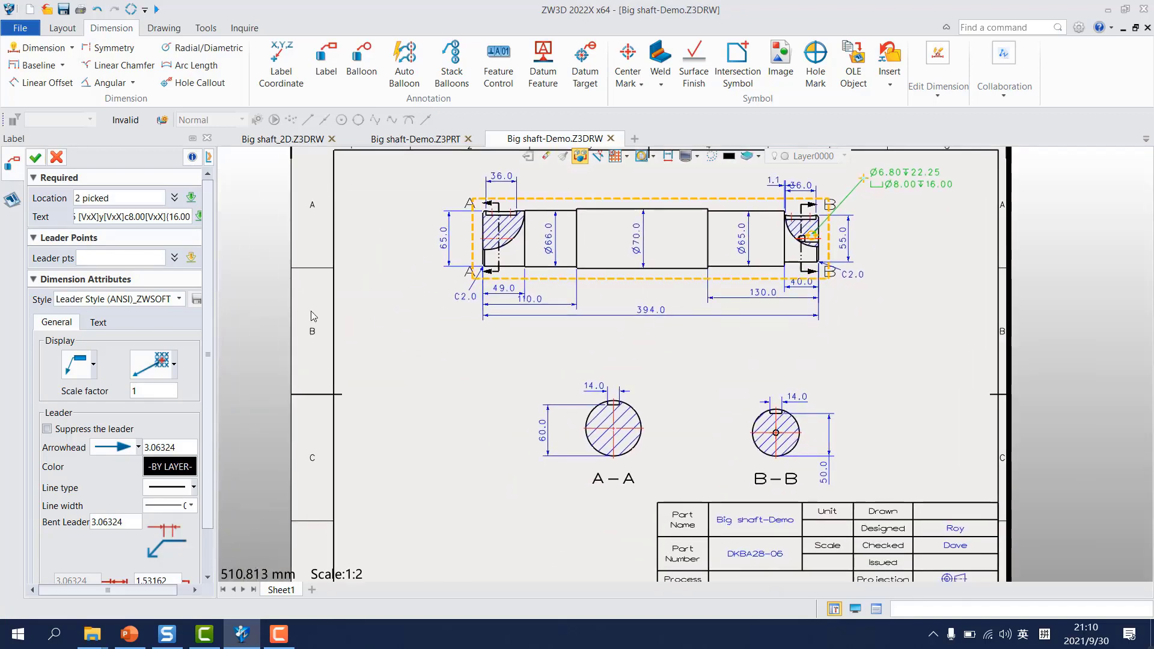
pyautogui.middleClick(430, 262)
pyautogui.middleClick(416, 258)
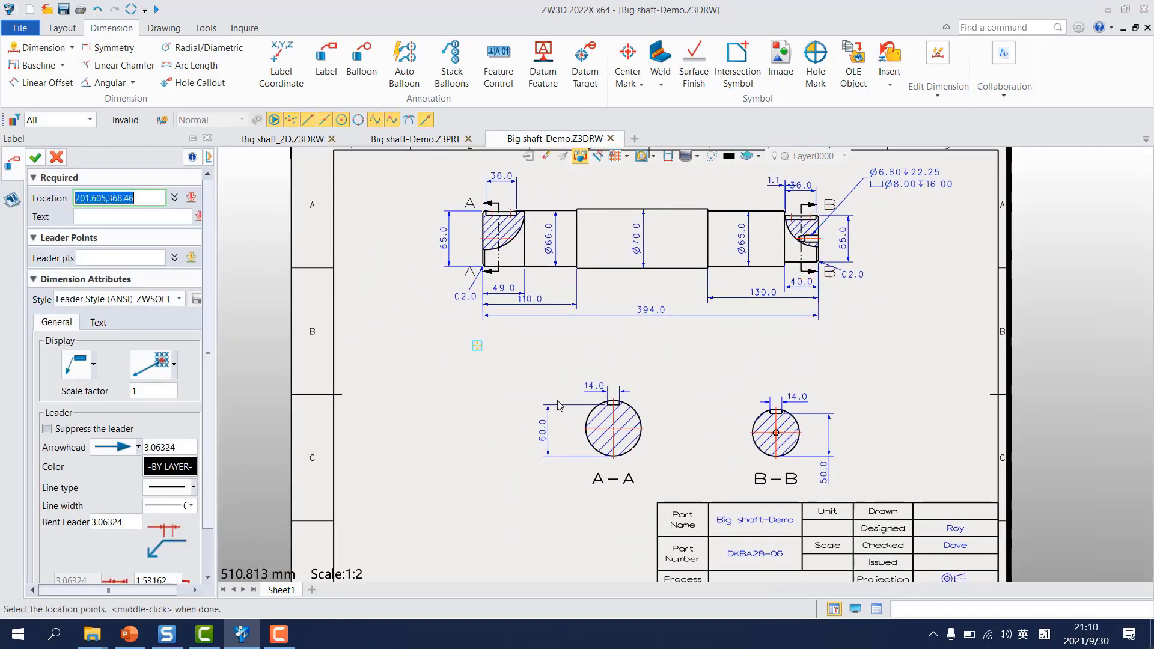
pyautogui.scroll(-2, 585, 420)
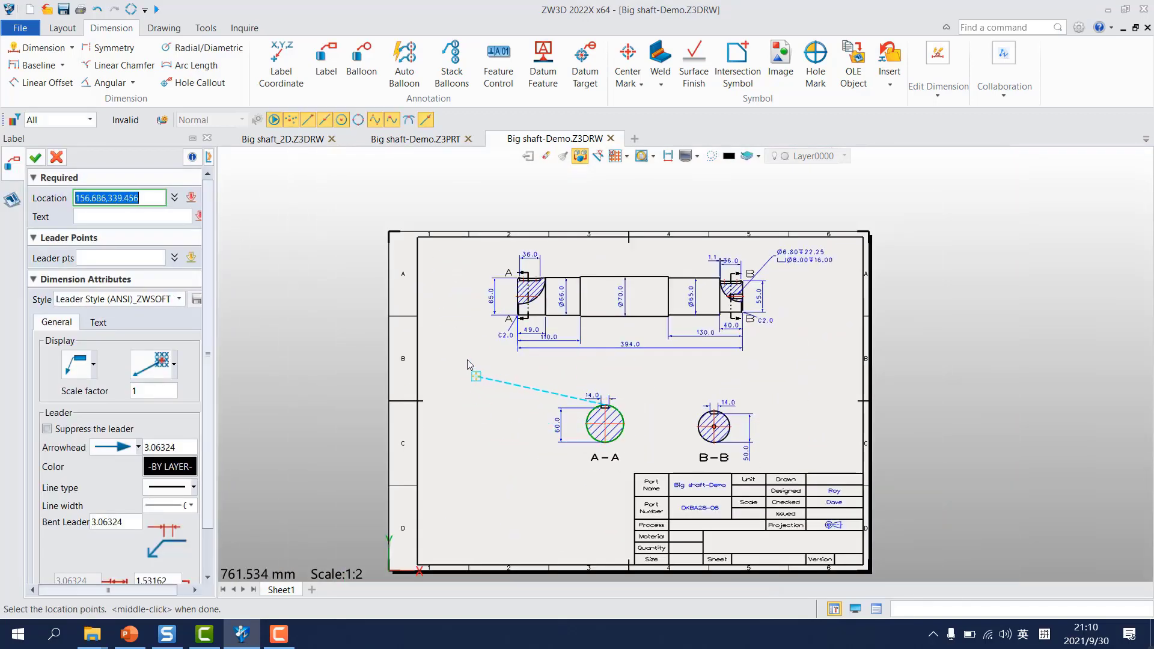
pyautogui.click(56, 158)
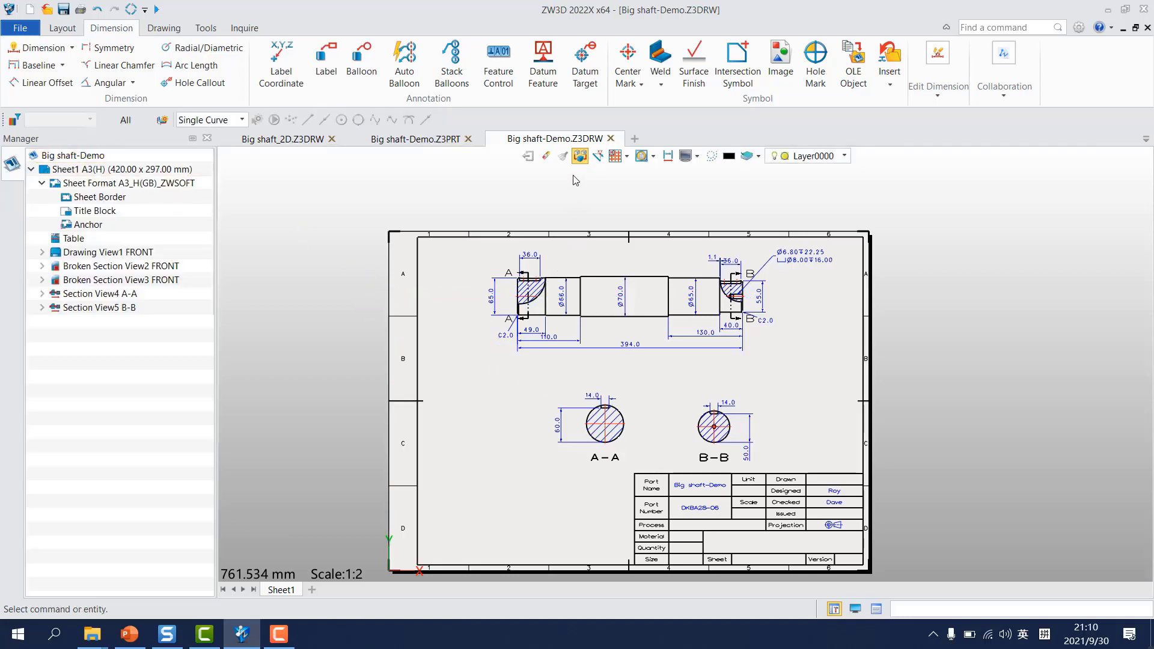
# Step: Add datum feature A to the upper edge of the Ø70.0 shaft section, with its symbol just above the edge
pyautogui.click(542, 65)
pyautogui.scroll(3, 619, 240)
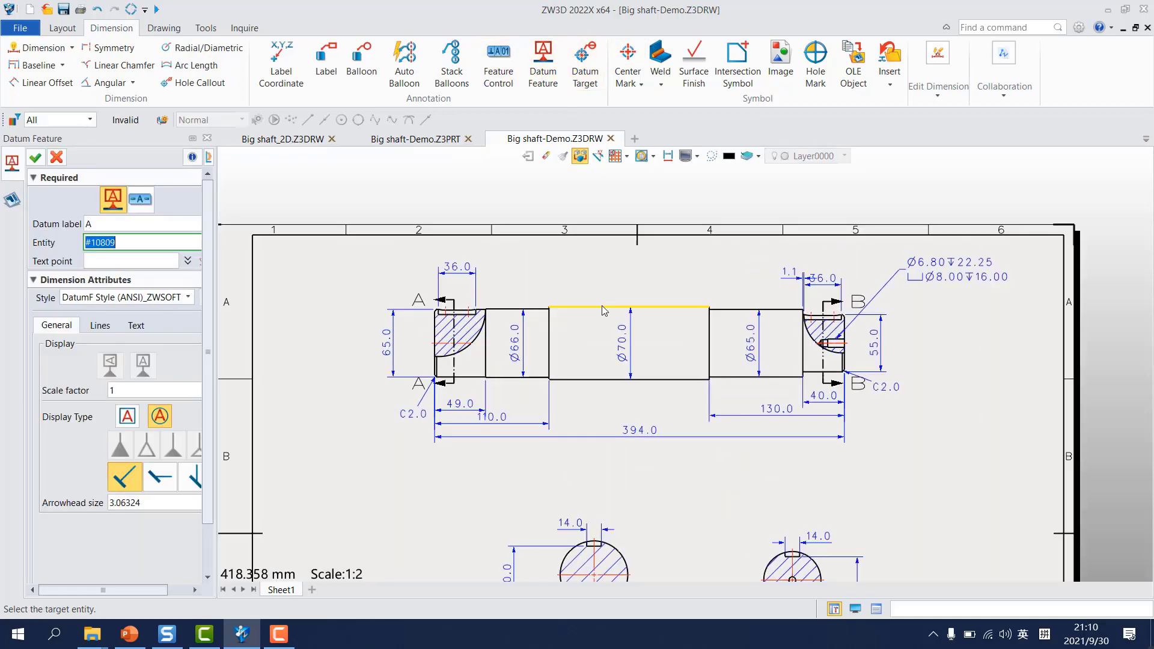
pyautogui.click(605, 311)
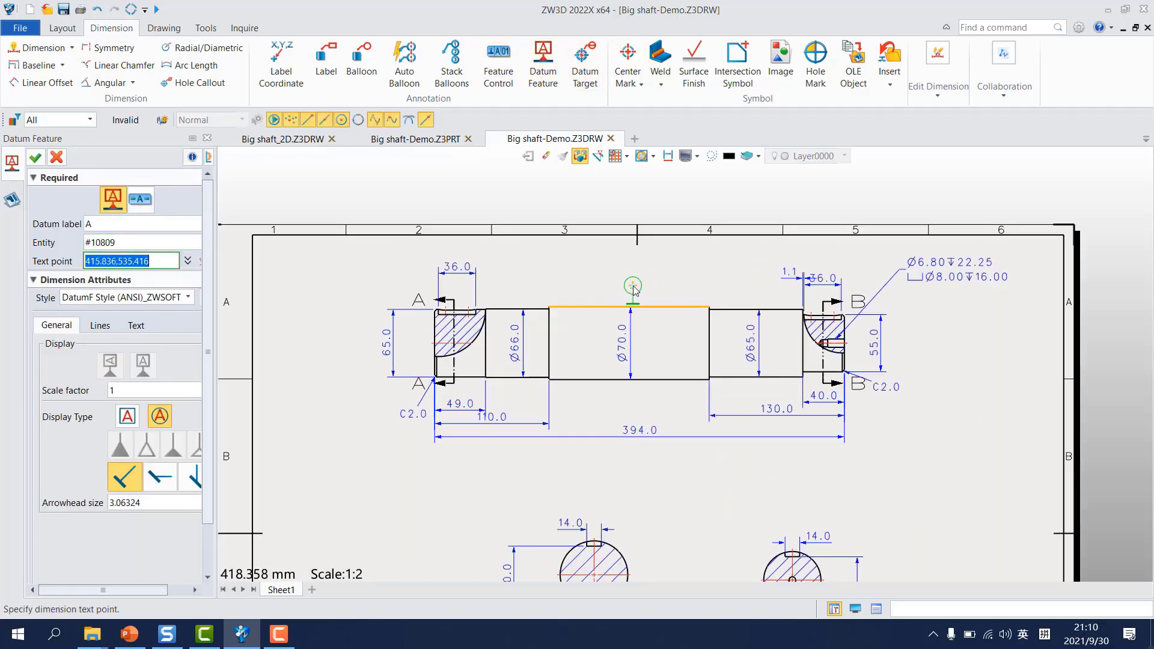
pyautogui.click(633, 286)
pyautogui.middleClick(413, 482)
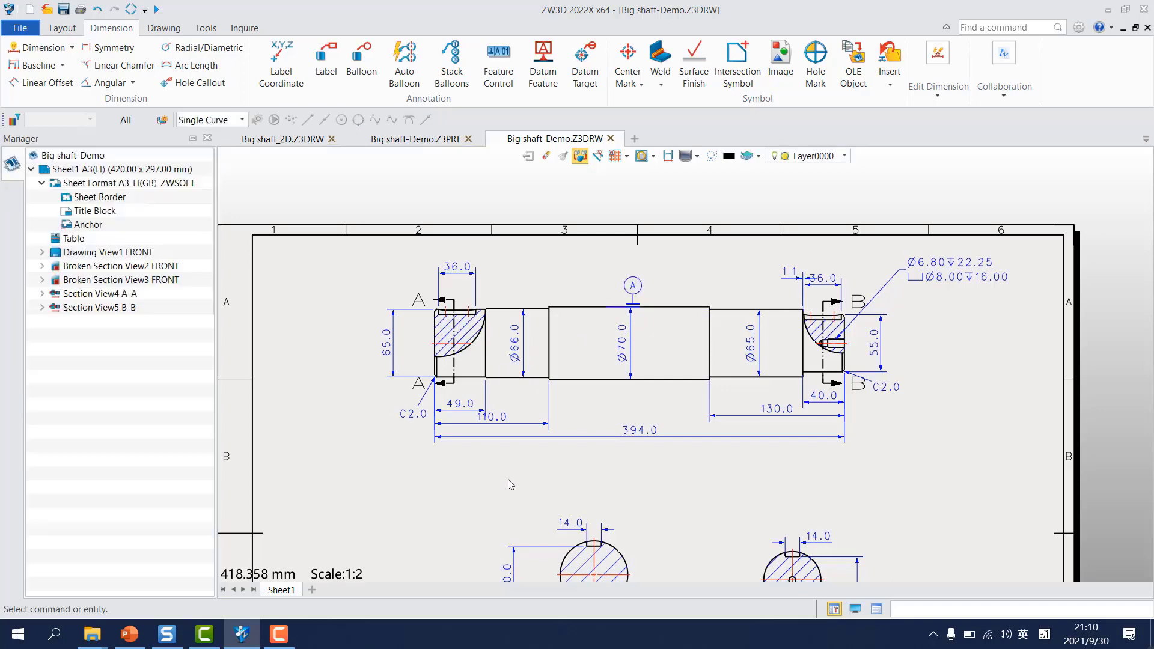
# Step: Place a 1.6 machining-required surface finish symbol on the lower edge of the shaft's left end section
pyautogui.click(694, 71)
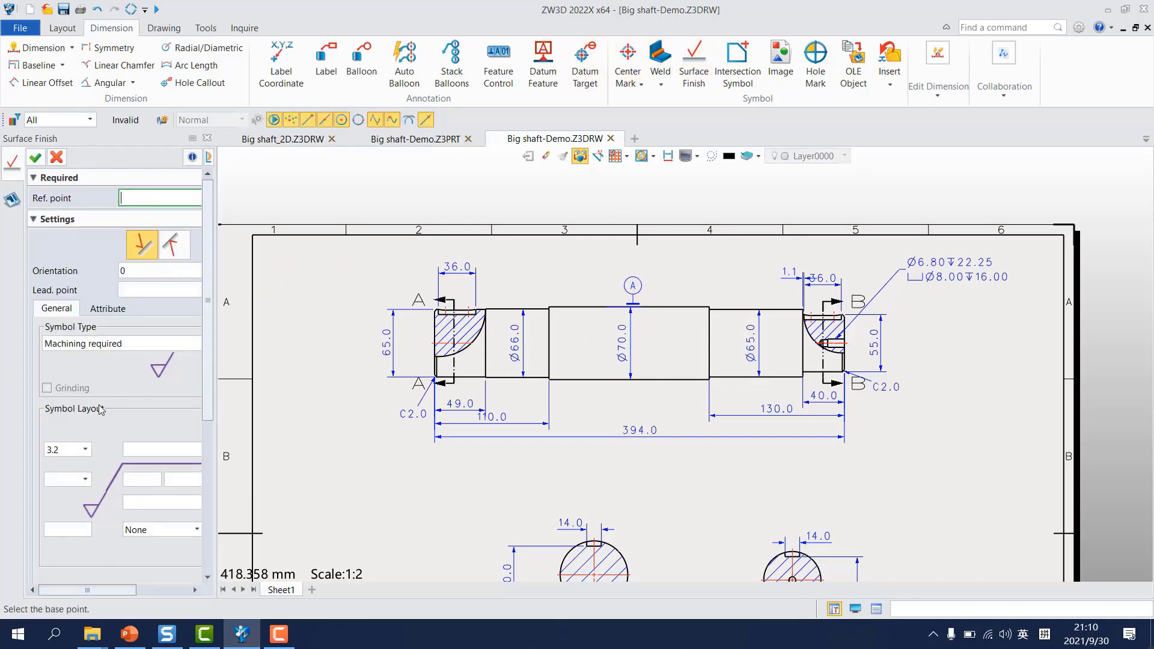
pyautogui.click(84, 451)
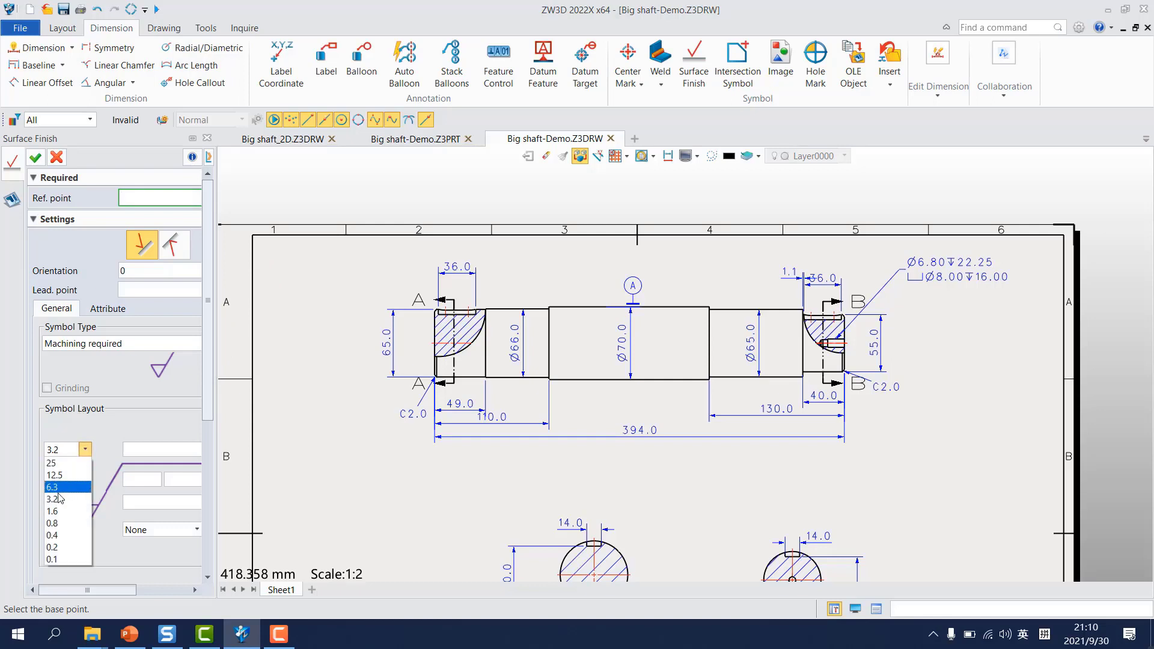
pyautogui.click(54, 511)
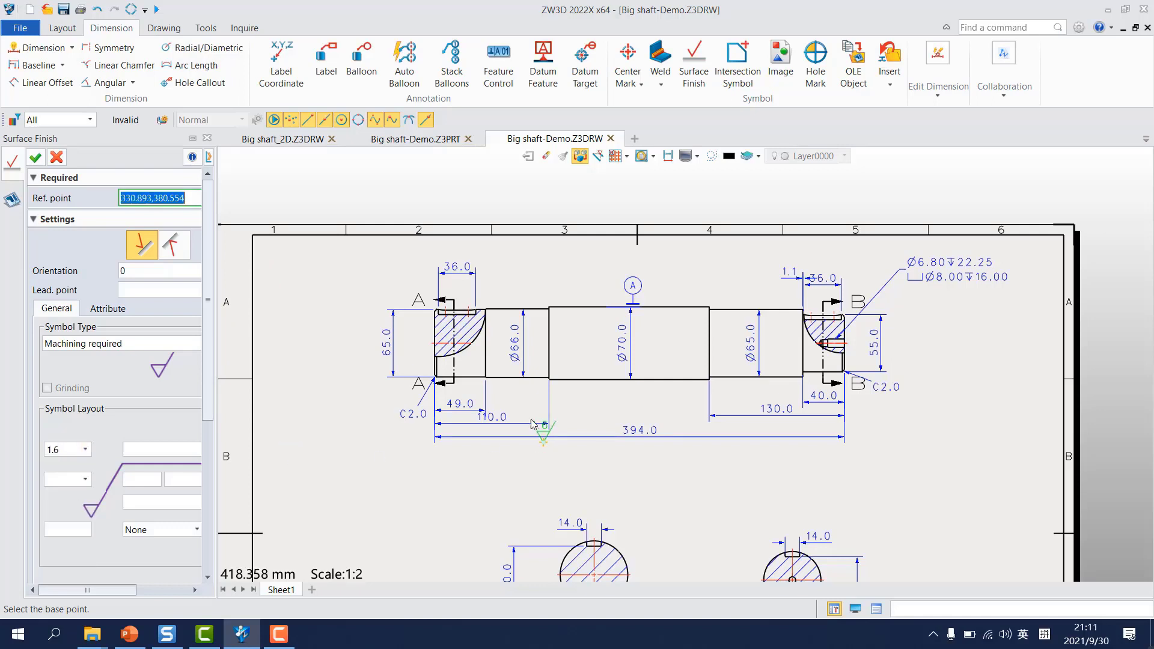
pyautogui.scroll(2, 493, 400)
pyautogui.click(459, 368)
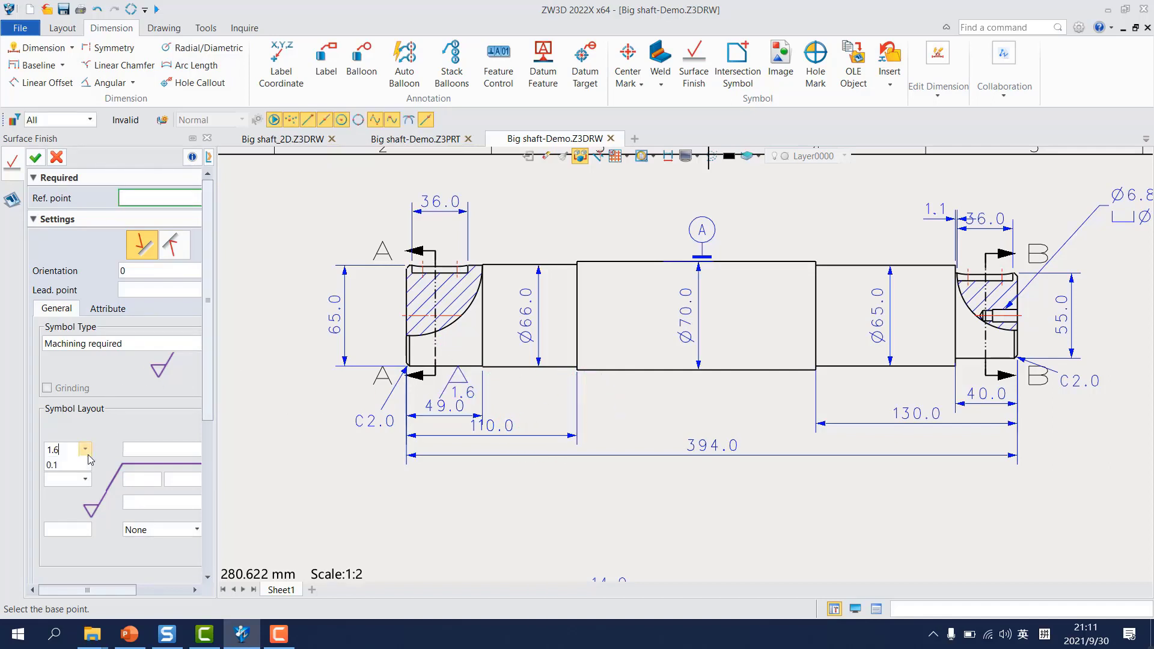
# Step: Place a 12.5 surface finish symbol on the Ø70.0 section's lower edge and a 3.2 symbol on the 110.0 dimension's right extension line
pyautogui.click(85, 449)
pyautogui.click(57, 479)
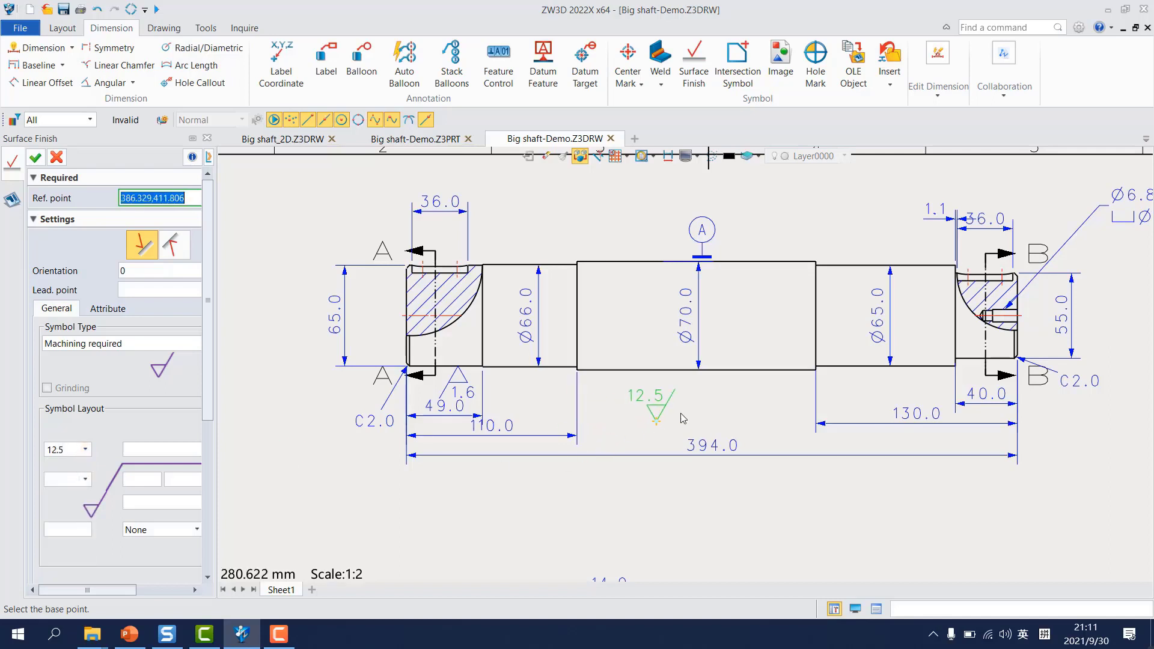
pyautogui.click(642, 370)
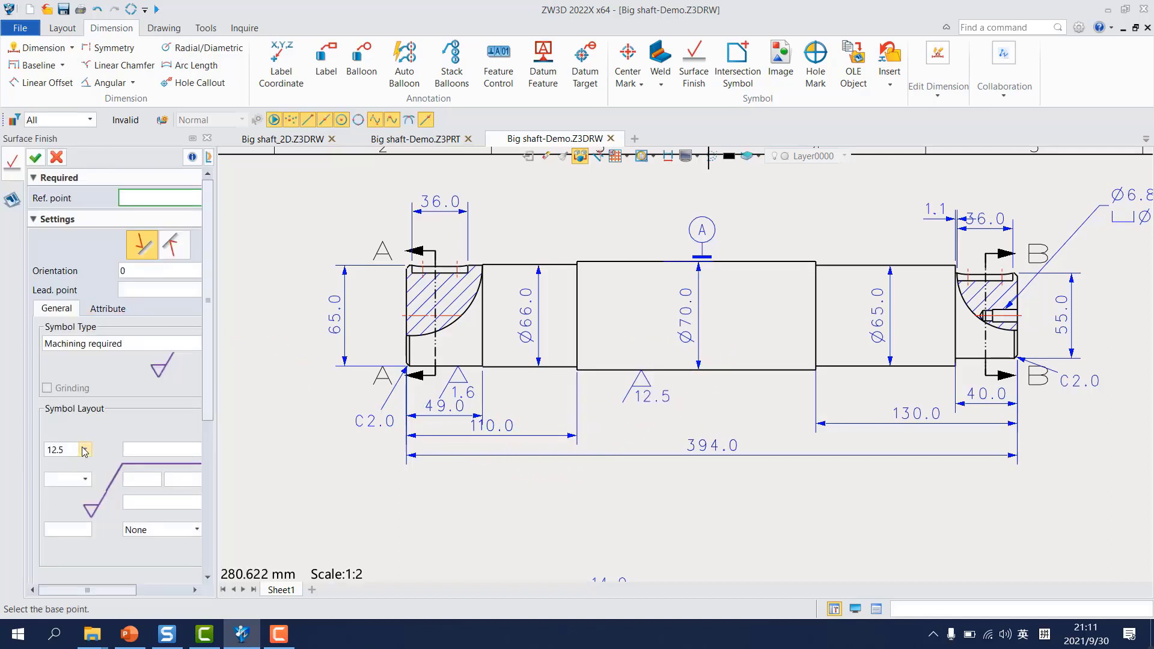
pyautogui.click(86, 449)
pyautogui.click(57, 499)
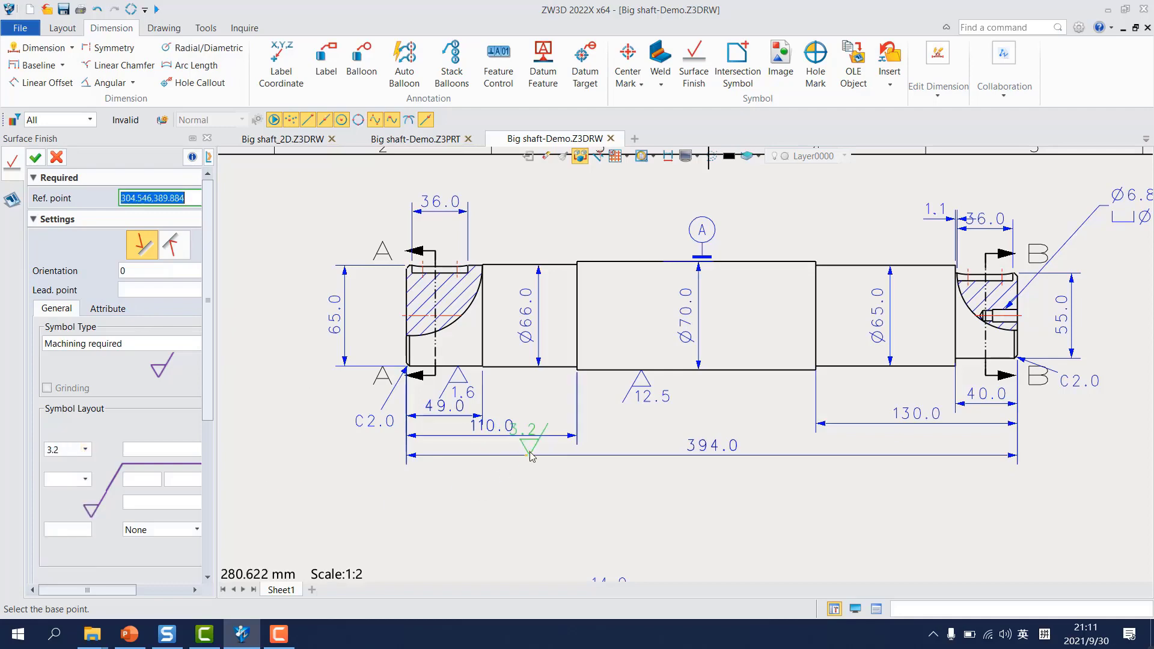
pyautogui.scroll(2, 552, 456)
pyautogui.click(605, 407)
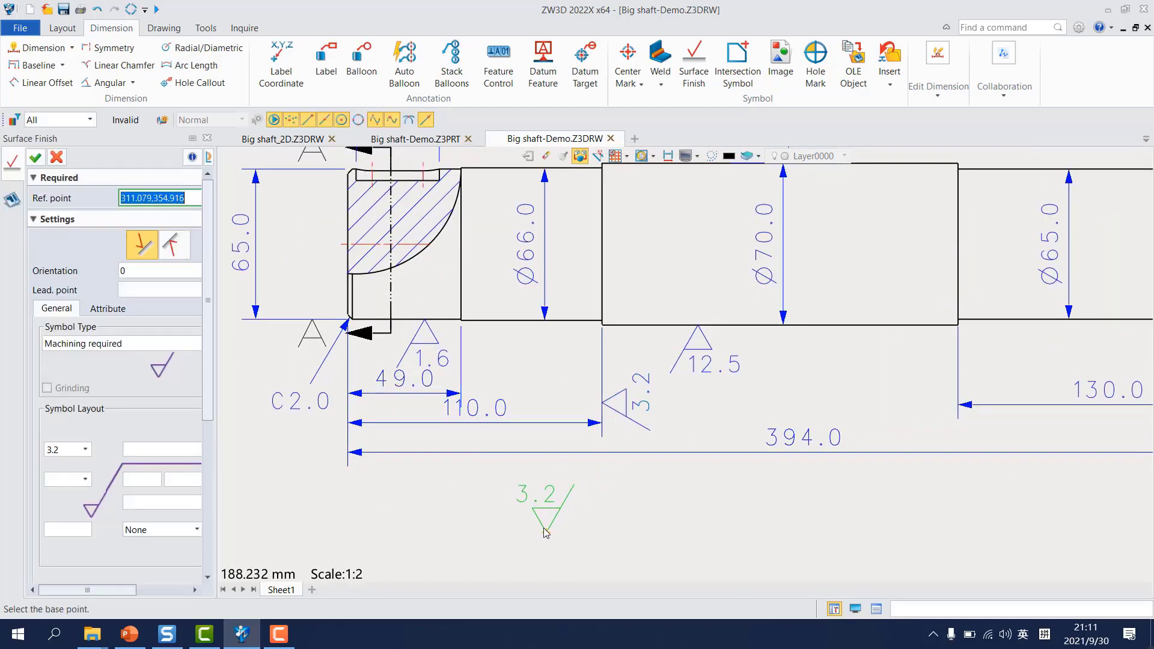
# Step: Place a 3.2 surface finish symbol on the right side of the 14.0 keyway width dimension in section A-A
pyautogui.moveTo(524, 546); pyautogui.dragTo(557, 256, button='middle')
pyautogui.scroll(-2, 523, 390)
pyautogui.scroll(3, 723, 383)
pyautogui.scroll(3, 696, 367)
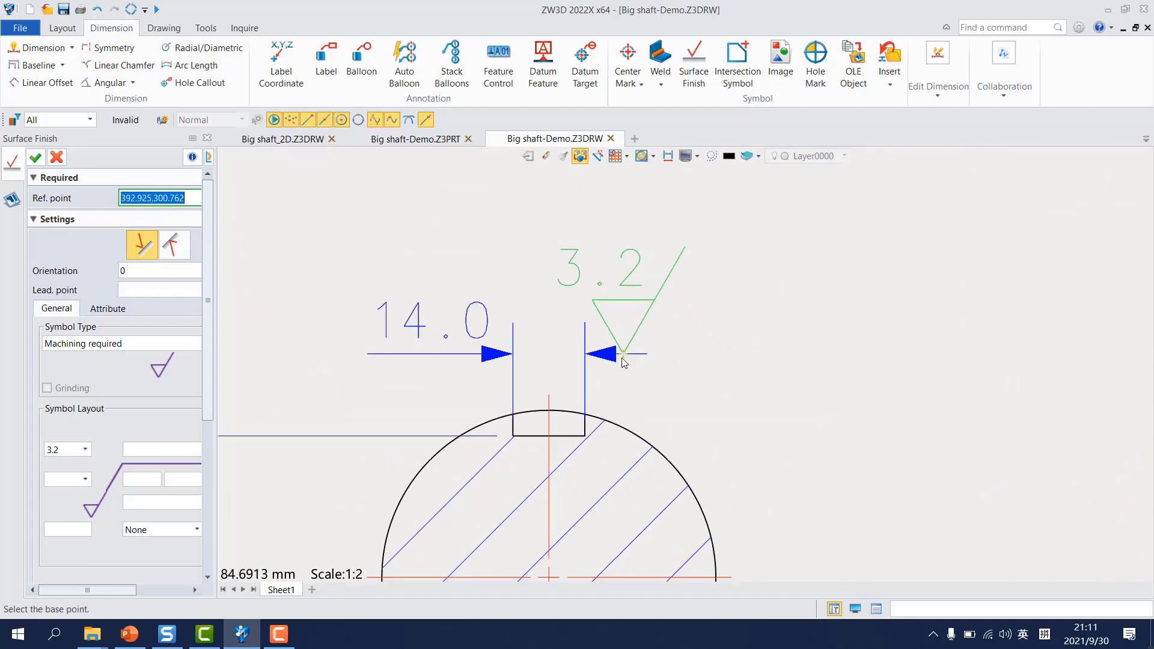
pyautogui.click(627, 353)
# Step: Place a 3.2 surface finish symbol on the left side of the 14.0 keyway width dimension in section B-B
pyautogui.scroll(-5, 703, 421)
pyautogui.scroll(4, 985, 421)
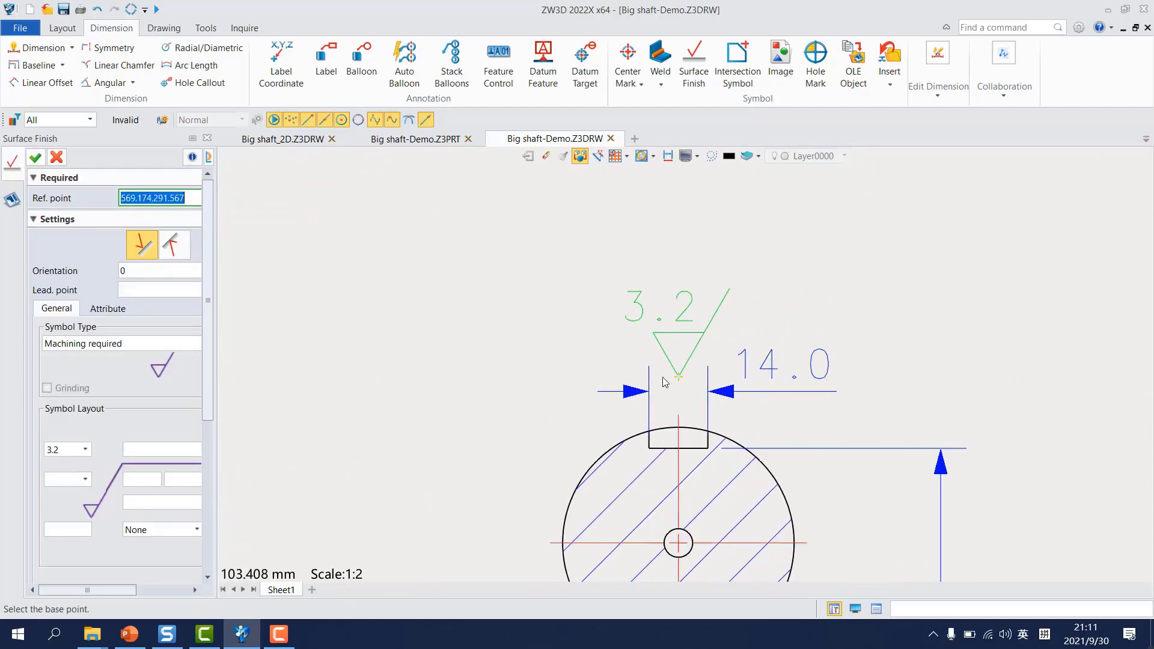
pyautogui.click(612, 391)
pyautogui.scroll(-2, 606, 478)
# Step: Place 6.3 surface finish symbols on the lower extension lines of the vertical dimensions in sections A-A and B-B, and finish the command
pyautogui.moveTo(640, 487)
pyautogui.mouseDown(button='middle')
pyautogui.moveTo(726, 303)
pyautogui.moveTo(766, 256)
pyautogui.mouseUp(button='middle')
pyautogui.click(87, 453)
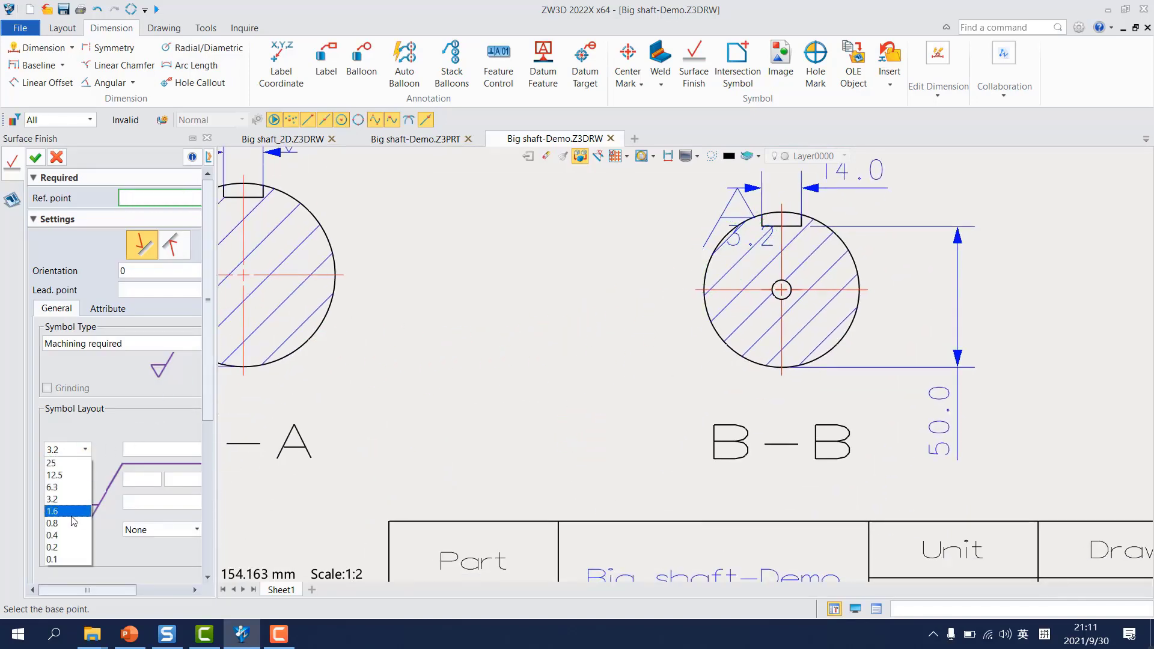
pyautogui.click(66, 492)
pyautogui.scroll(-2, 408, 455)
pyautogui.moveTo(440, 443); pyautogui.dragTo(731, 434, button='middle')
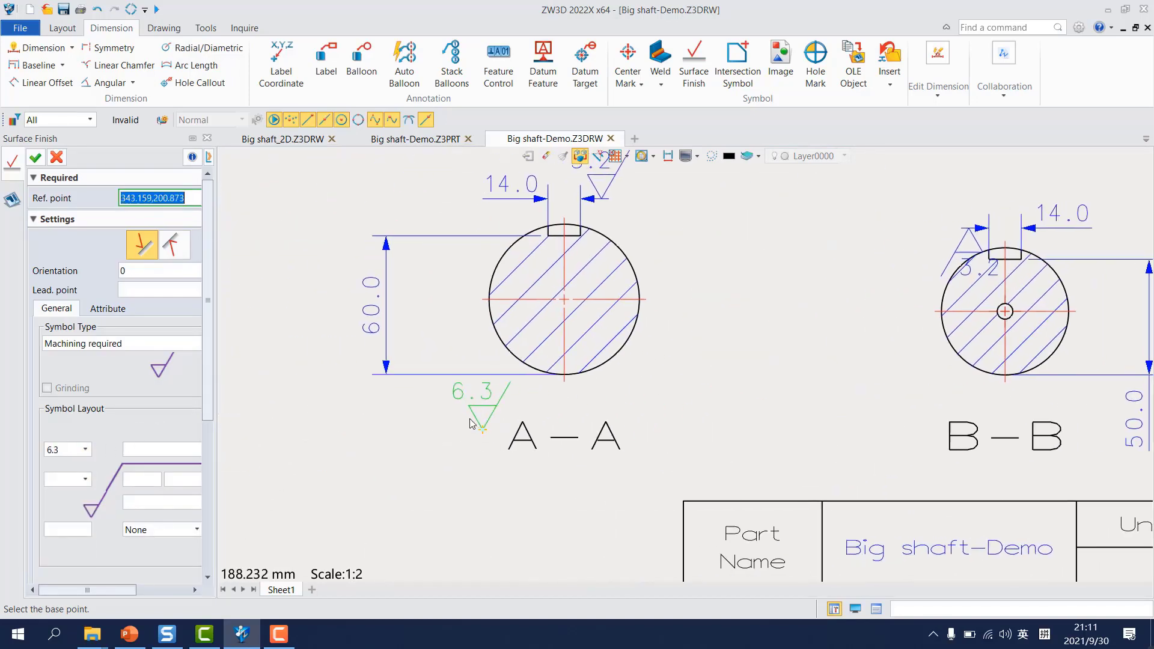
pyautogui.click(448, 374)
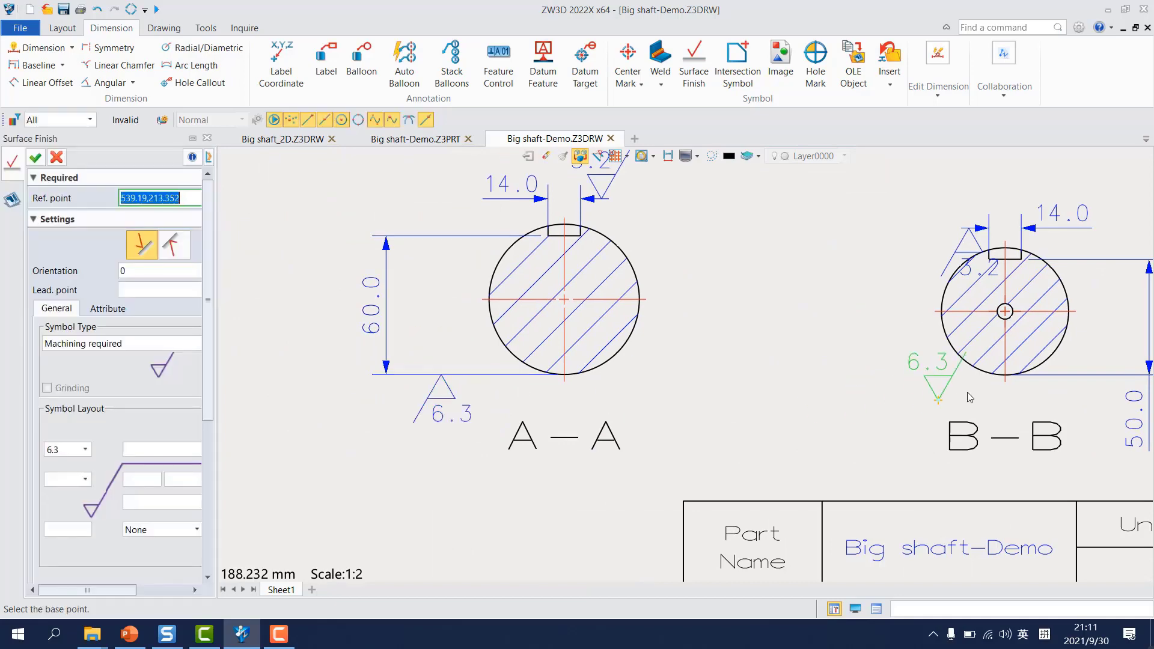
pyautogui.click(1105, 374)
pyautogui.scroll(-1, 937, 420)
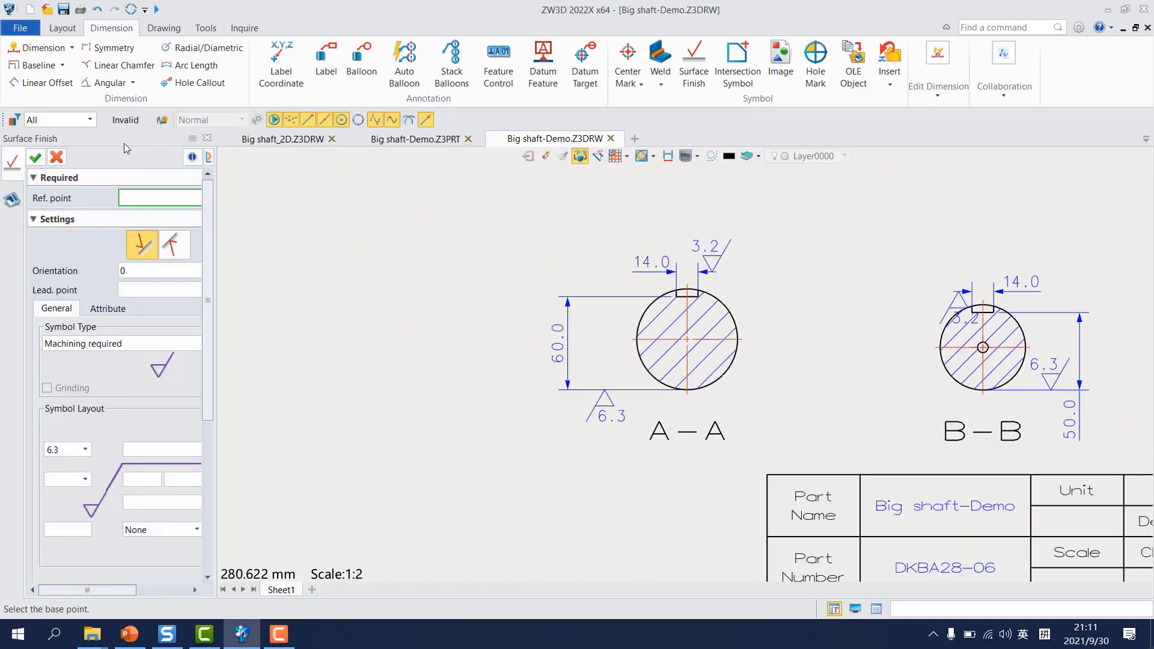
pyautogui.click(35, 158)
# Step: Add an unequal tolerance to section A-A's 60.0 dimension, with a lower deviation of 0.2 and no upper deviation
pyautogui.moveTo(698, 344); pyautogui.dragTo(689, 469, button='middle')
pyautogui.moveTo(650, 423); pyautogui.dragTo(653, 339, button='middle')
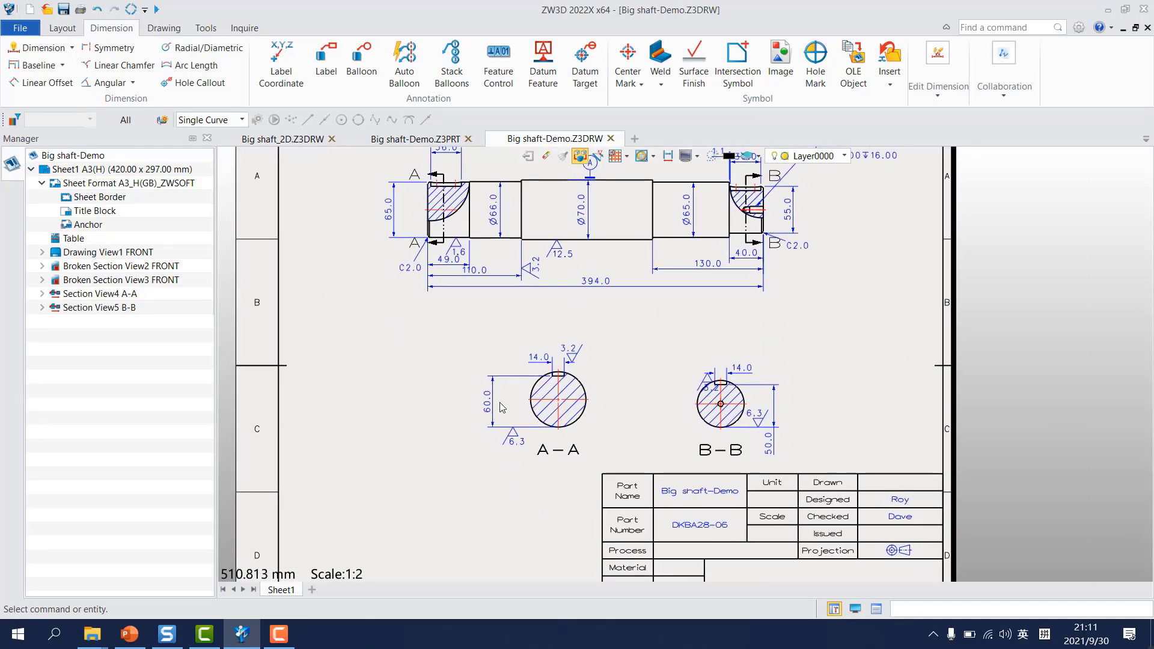
pyautogui.rightClick(487, 404)
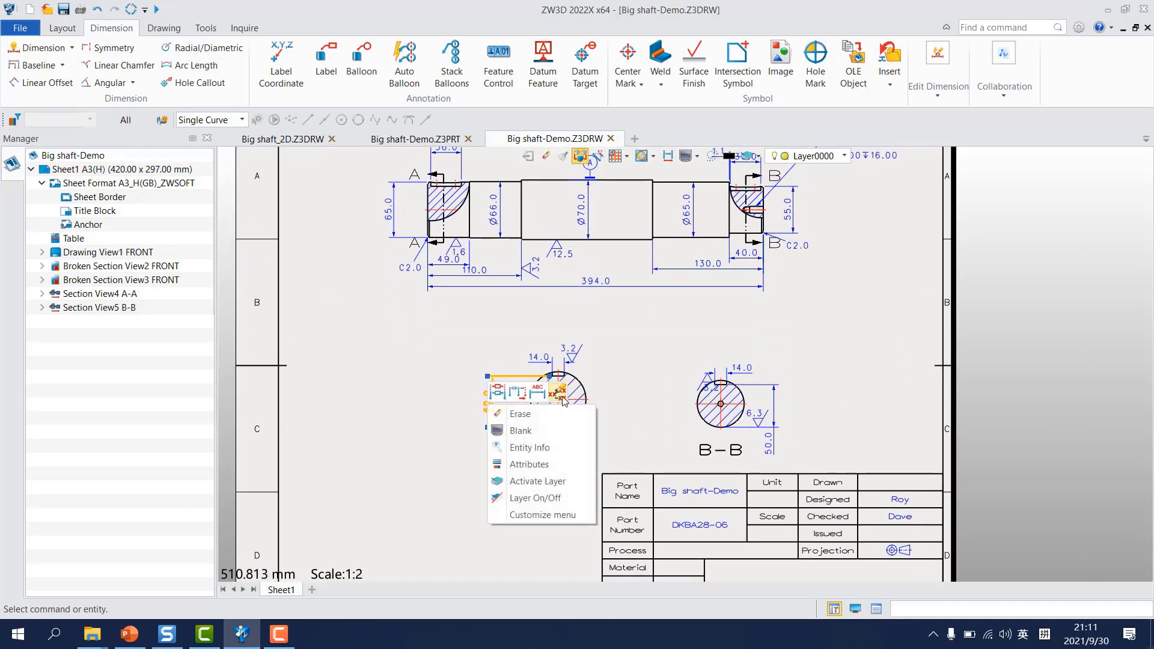
pyautogui.click(559, 394)
pyautogui.click(90, 246)
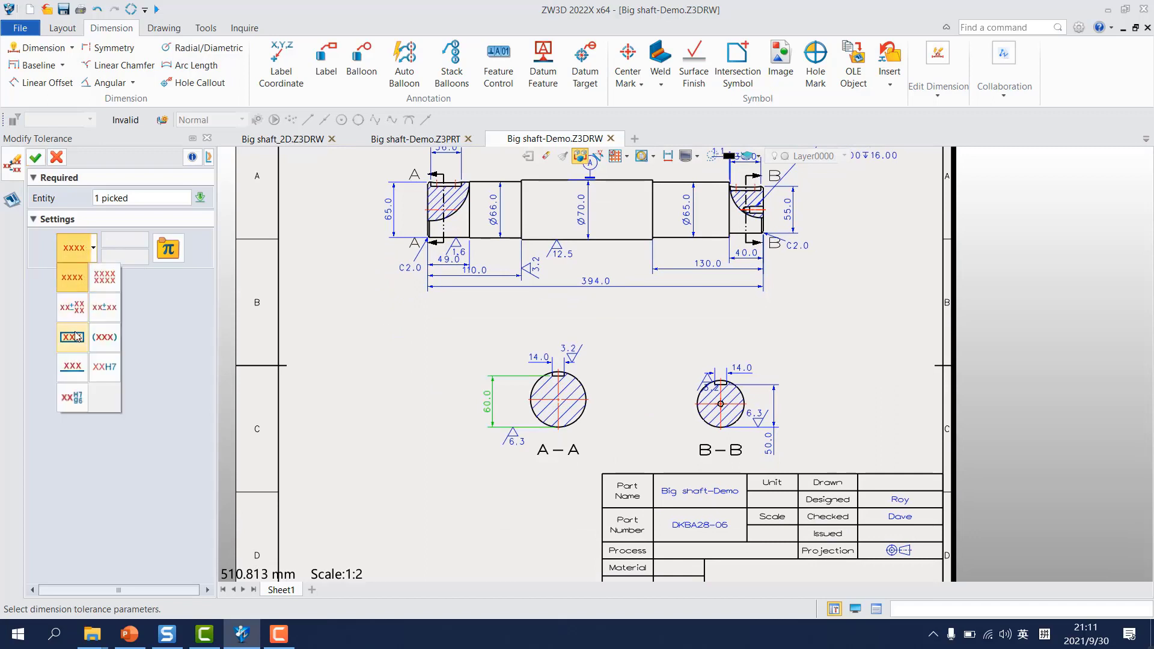
pyautogui.click(72, 306)
pyautogui.write('0.2')
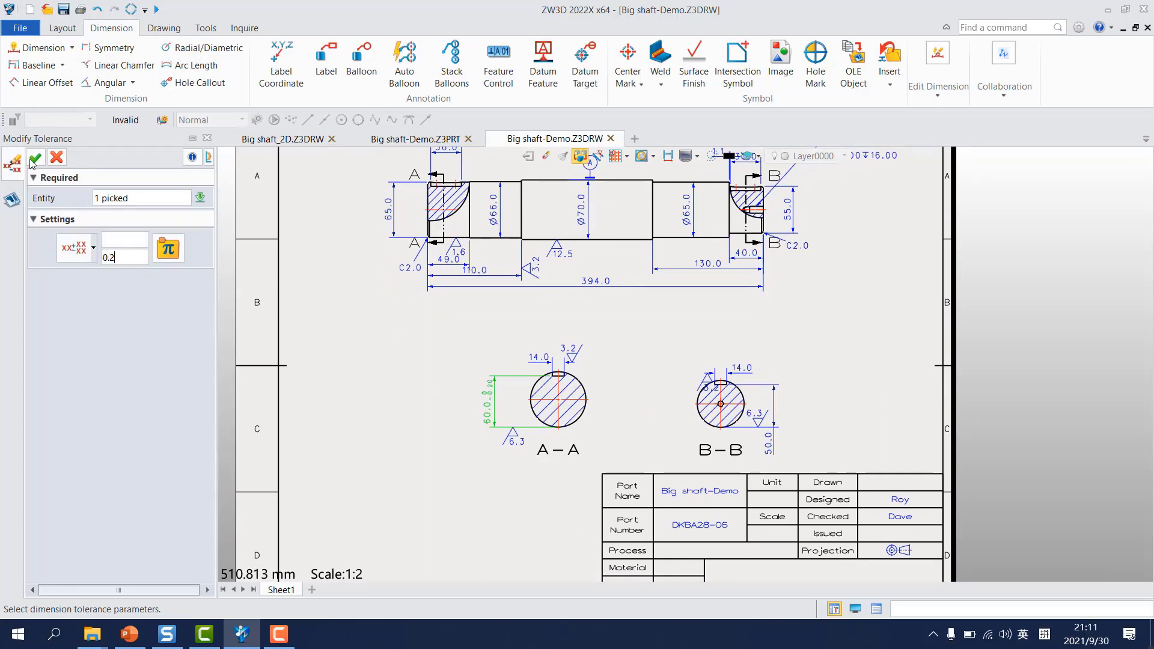
pyautogui.click(34, 158)
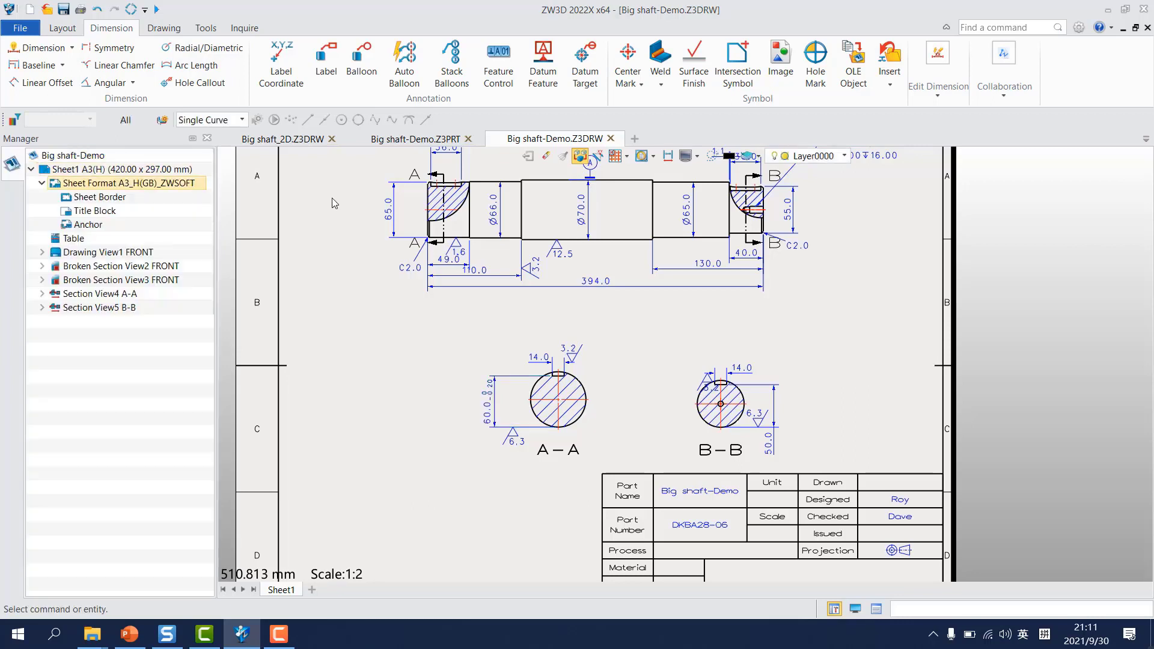
# Step: Copy the dimension attributes, including the tolerance, from section A-A's 60.0 dimension to section B-B's 50.0 dimension
pyautogui.rightClick(774, 421)
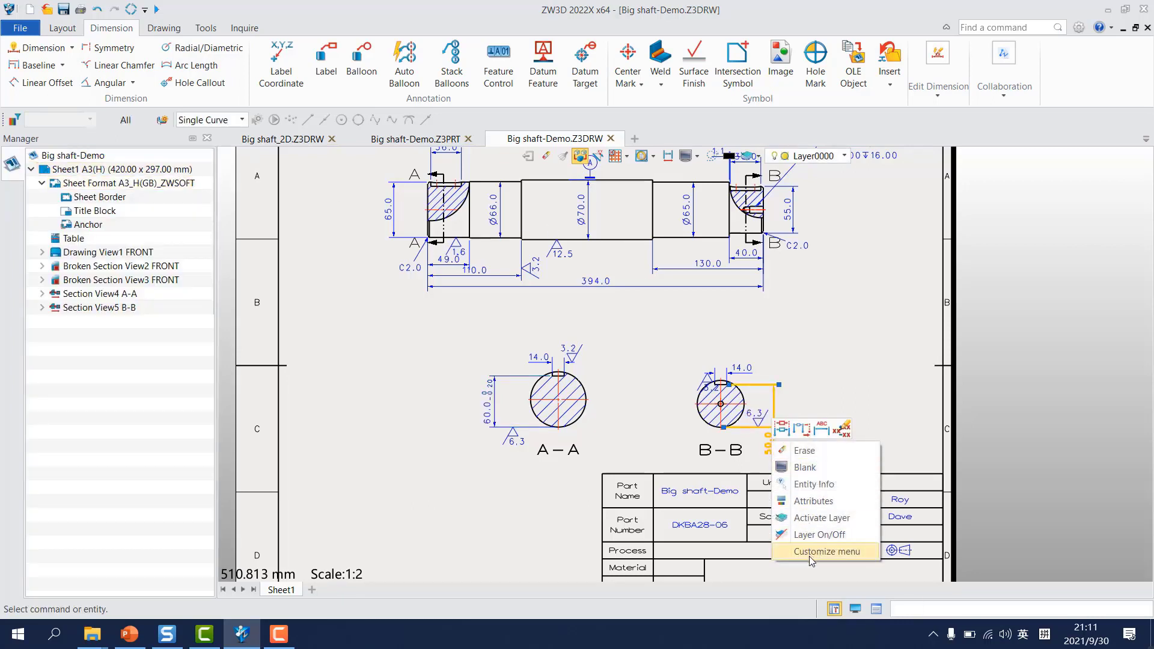
pyautogui.click(814, 501)
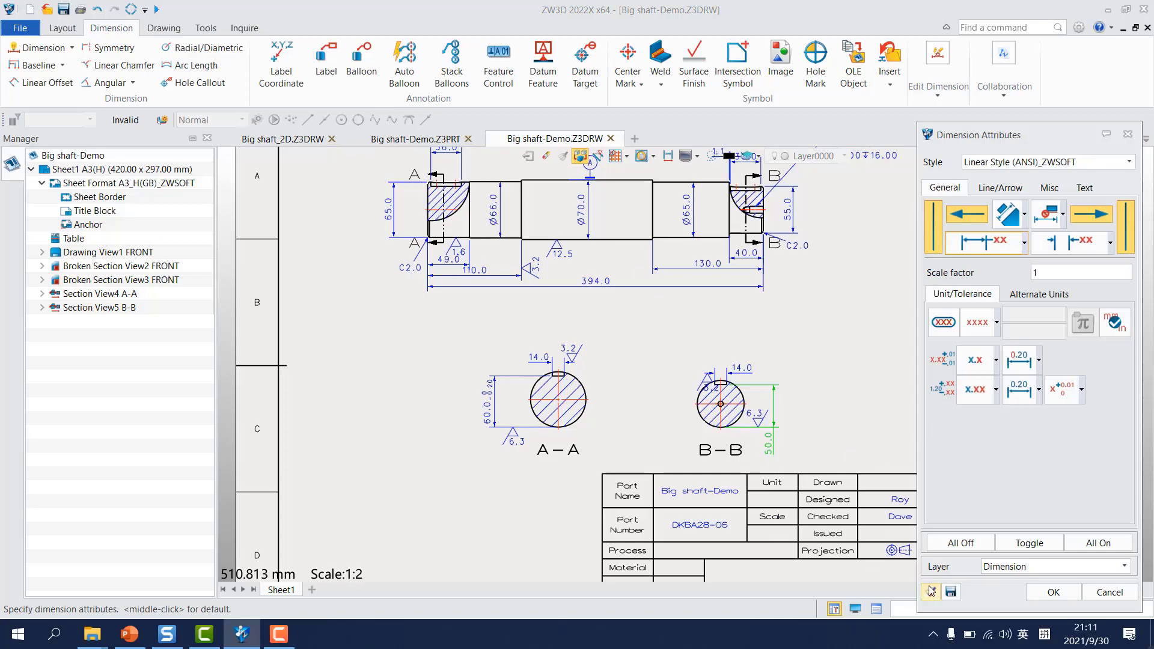
pyautogui.click(930, 590)
pyautogui.click(488, 397)
pyautogui.middleClick(643, 345)
# Step: Move the text of section B-B's 50.0 dimension above its upper extension line
pyautogui.scroll(2, 752, 436)
pyautogui.moveTo(818, 451); pyautogui.dragTo(772, 379, button='middle')
pyautogui.scroll(2, 762, 353)
pyautogui.scroll(-2, 762, 352)
pyautogui.click(718, 418)
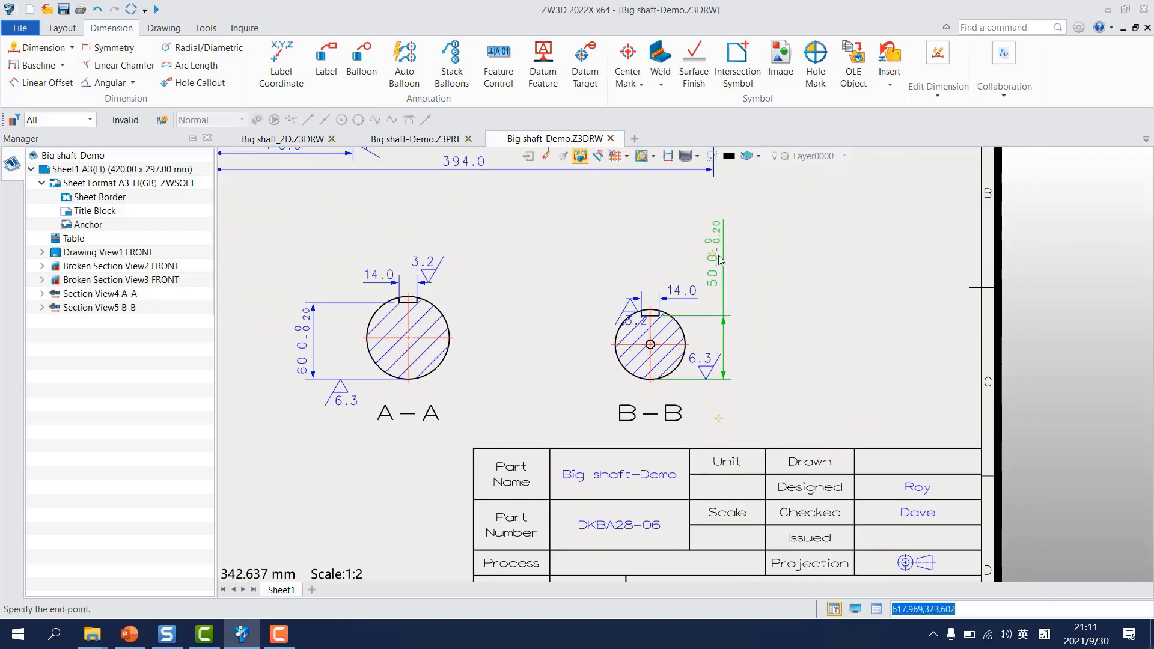
pyautogui.click(733, 278)
pyautogui.scroll(-2, 784, 332)
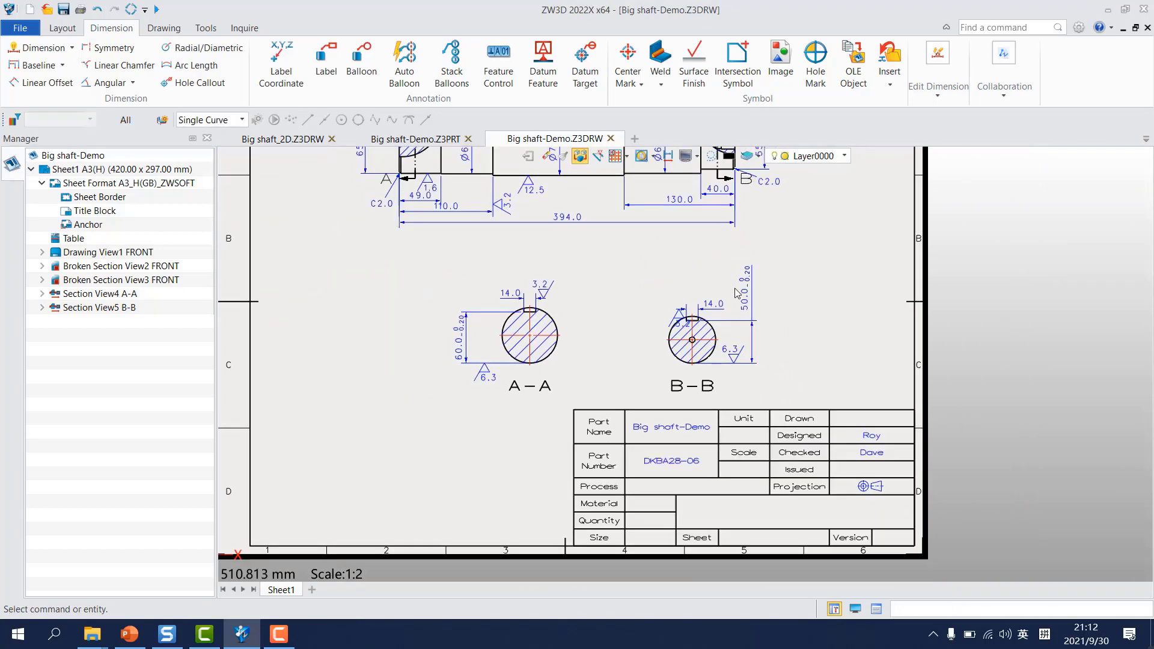
# Step: Flip the 3.2 surface finish symbol on section B-B's keyway width dimension to point down from above
pyautogui.scroll(2, 685, 326)
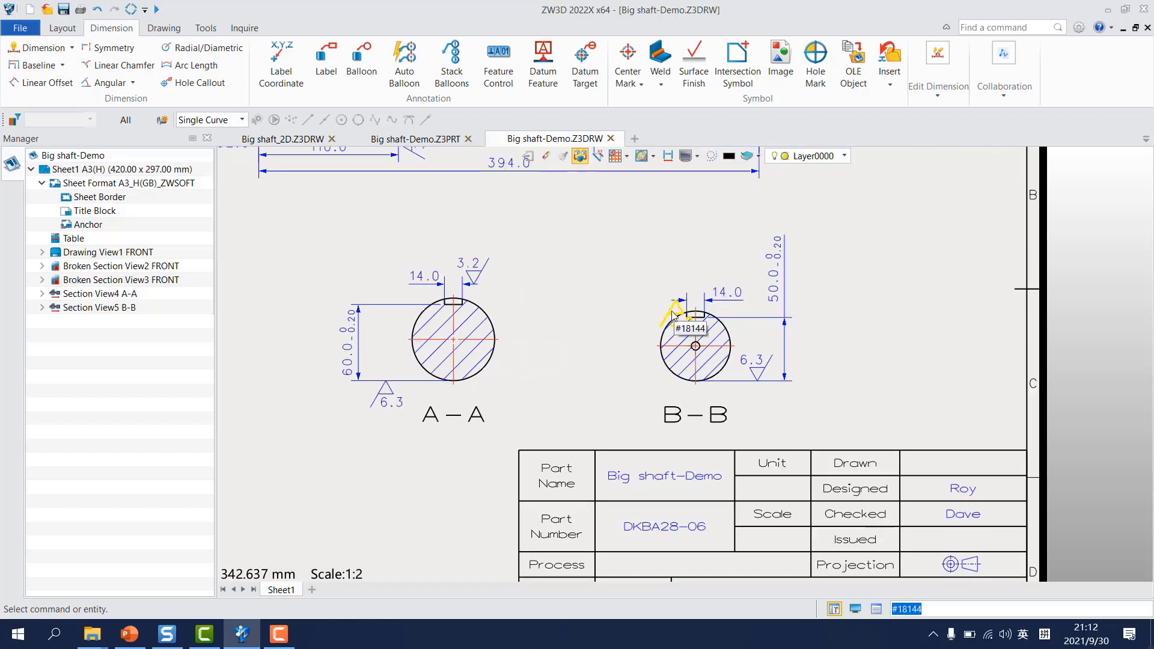
pyautogui.doubleClick(669, 316)
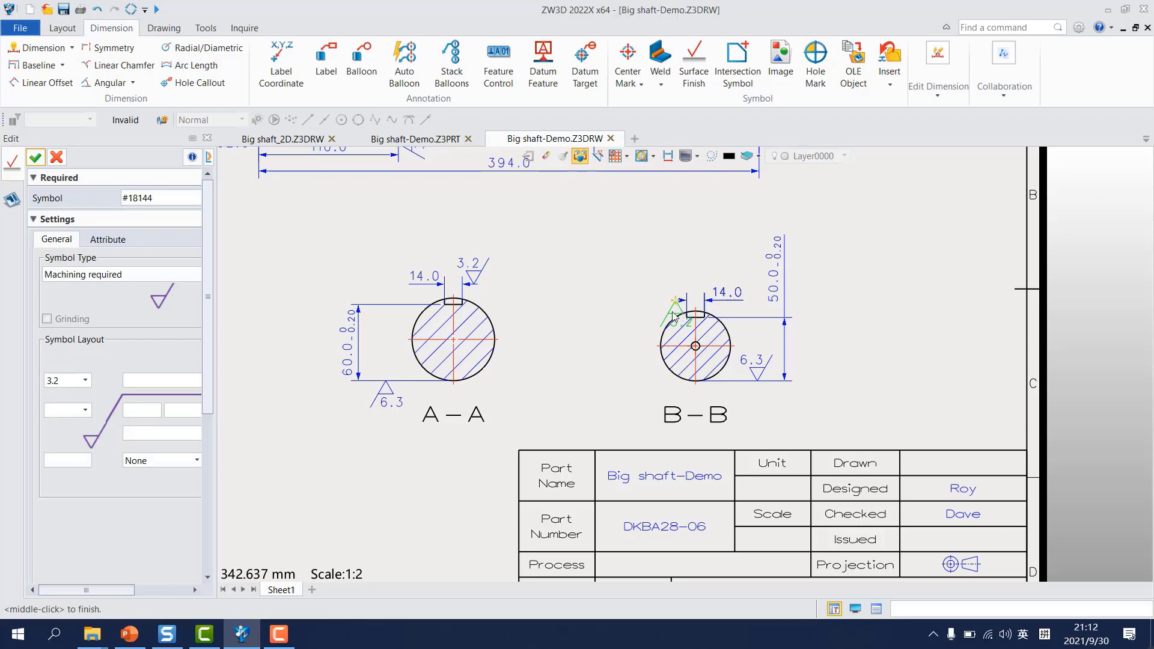
pyautogui.moveTo(209, 308); pyautogui.dragTo(206, 518)
pyautogui.click(177, 529)
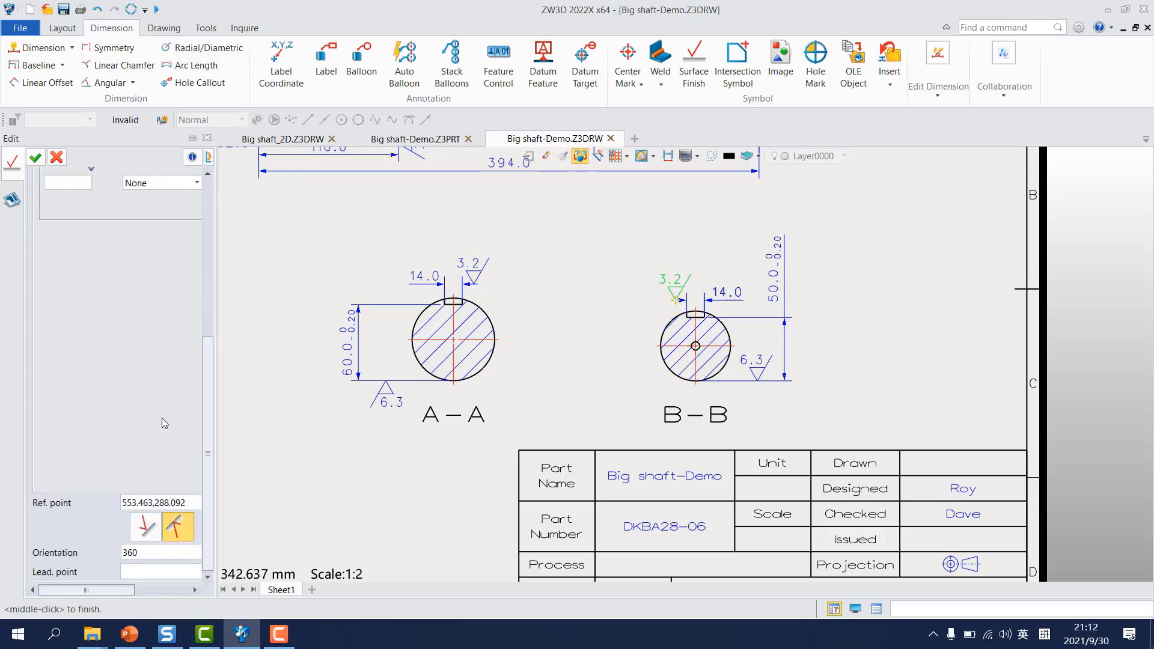
pyautogui.click(36, 158)
# Step: Move the lower end of section line B-B slightly further down, below the shaft's right end
pyautogui.scroll(-4, 421, 343)
pyautogui.moveTo(564, 317); pyautogui.dragTo(656, 438, button='middle')
pyautogui.scroll(1, 645, 337)
pyautogui.moveTo(633, 389)
pyautogui.mouseDown(button='middle')
pyautogui.moveTo(698, 422)
pyautogui.moveTo(760, 435)
pyautogui.mouseUp(button='middle')
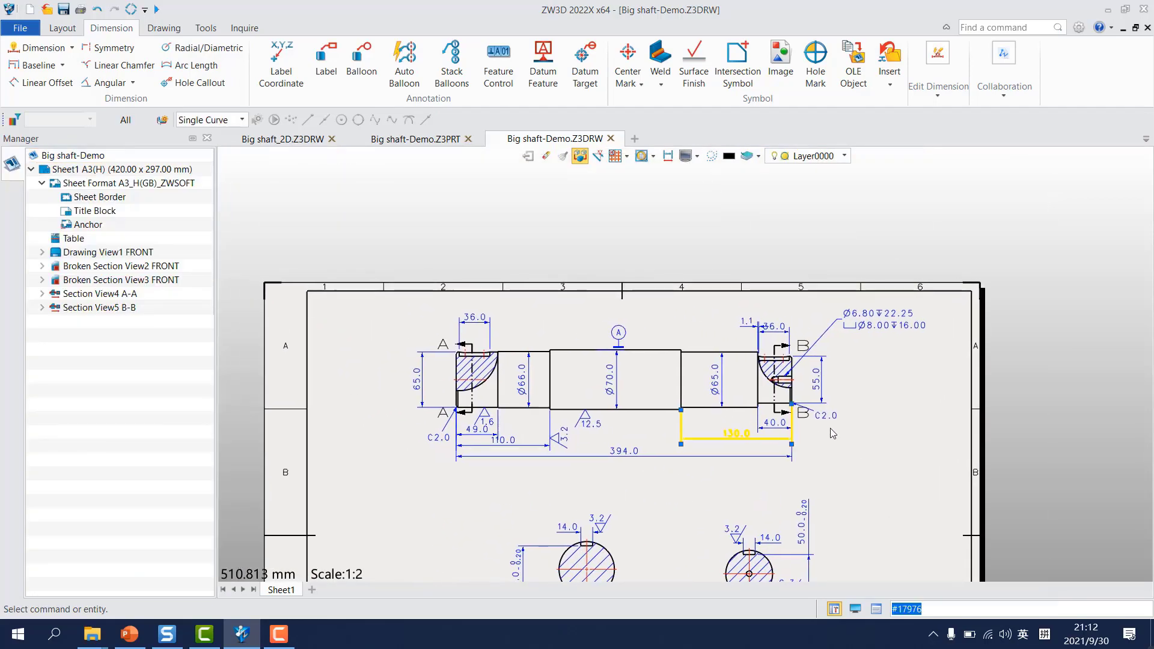
pyautogui.scroll(2, 843, 420)
pyautogui.scroll(1, 779, 415)
pyautogui.scroll(1, 706, 395)
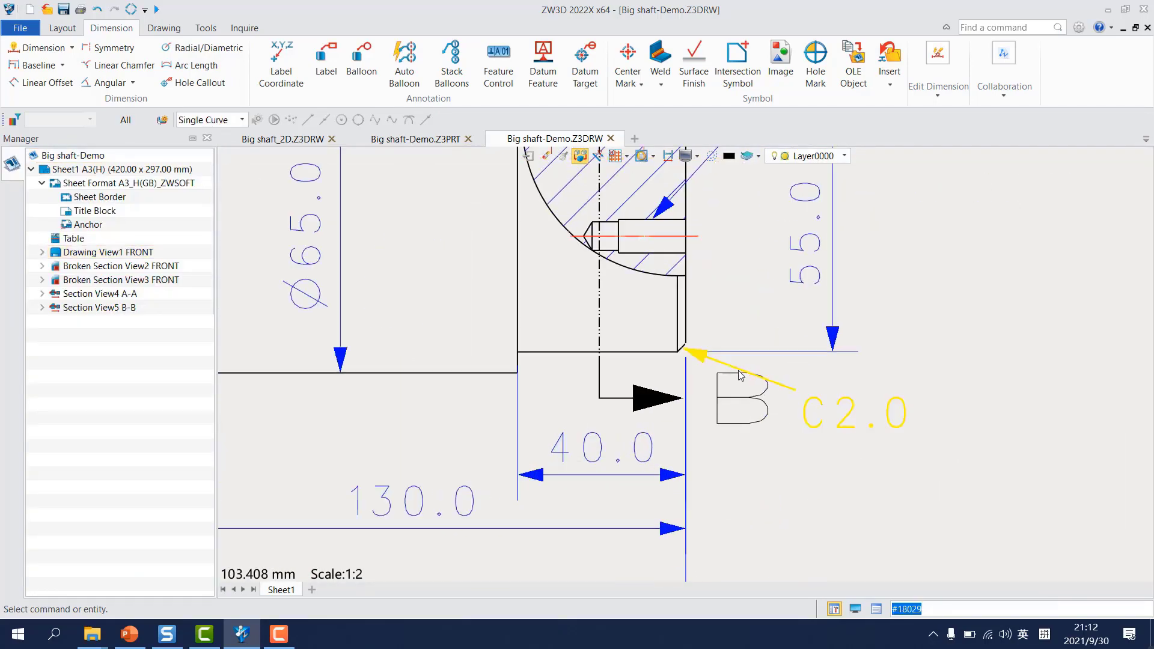
pyautogui.scroll(-2, 751, 421)
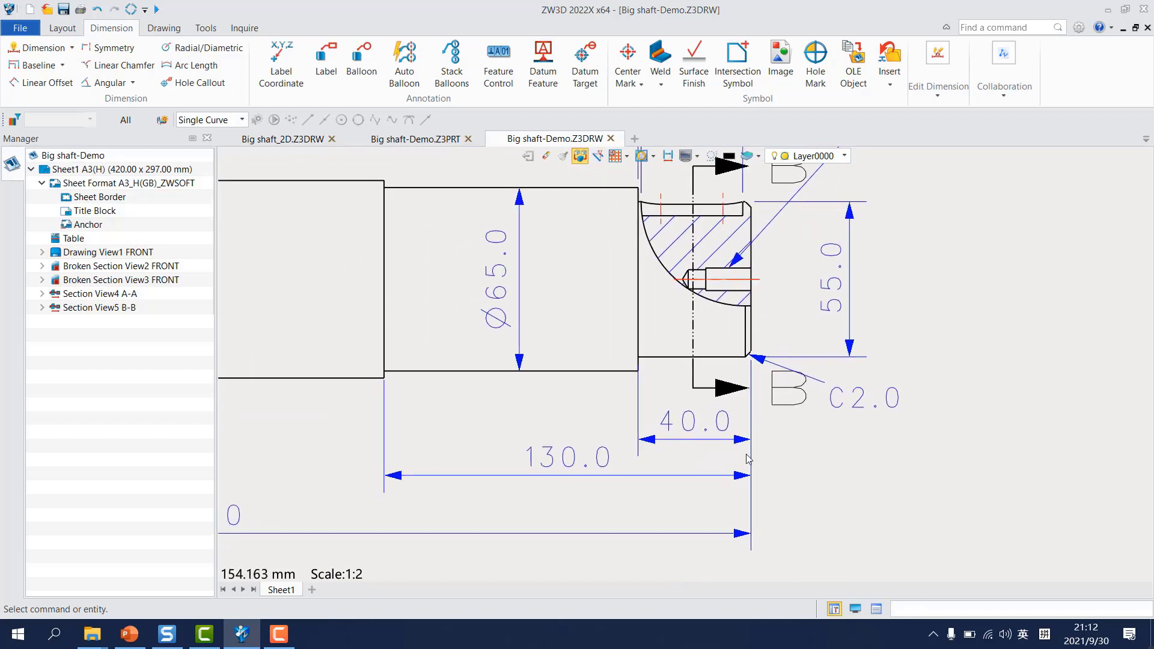
pyautogui.scroll(1, 713, 382)
pyautogui.click(696, 392)
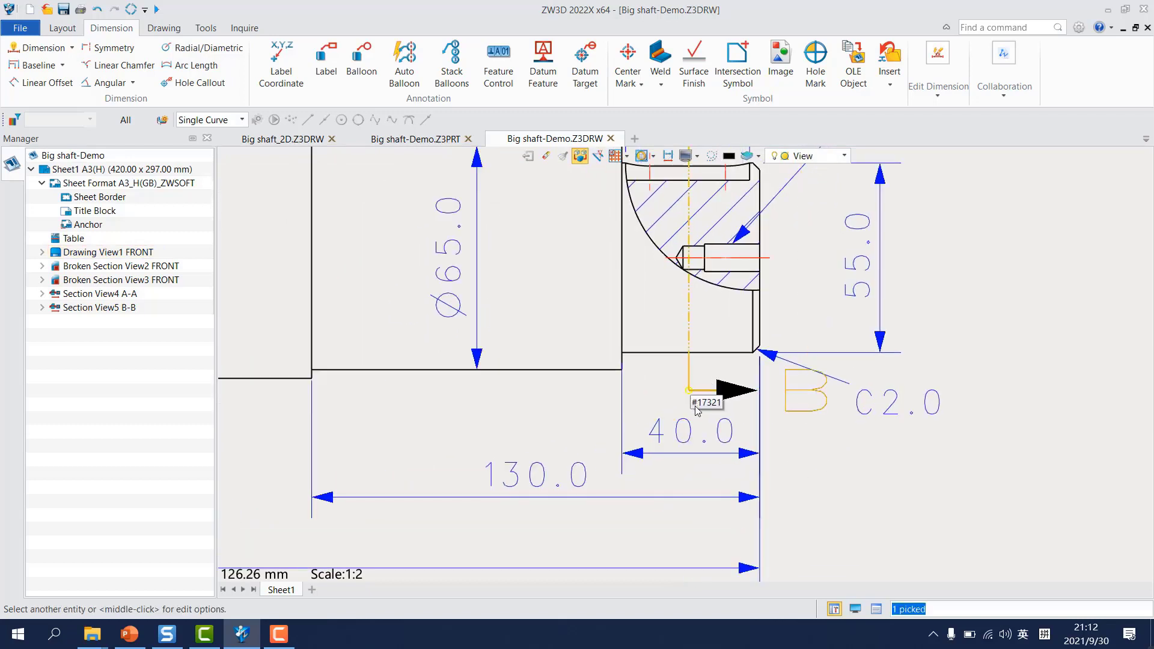
pyautogui.click(688, 392)
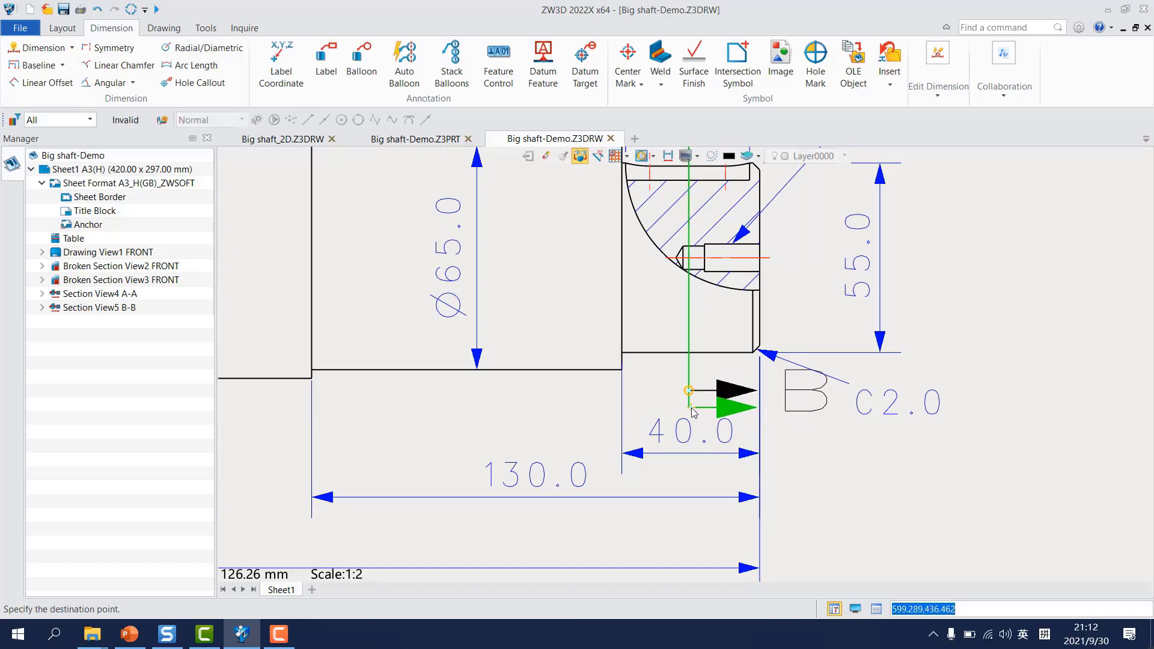
pyautogui.click(692, 412)
pyautogui.scroll(-4, 827, 496)
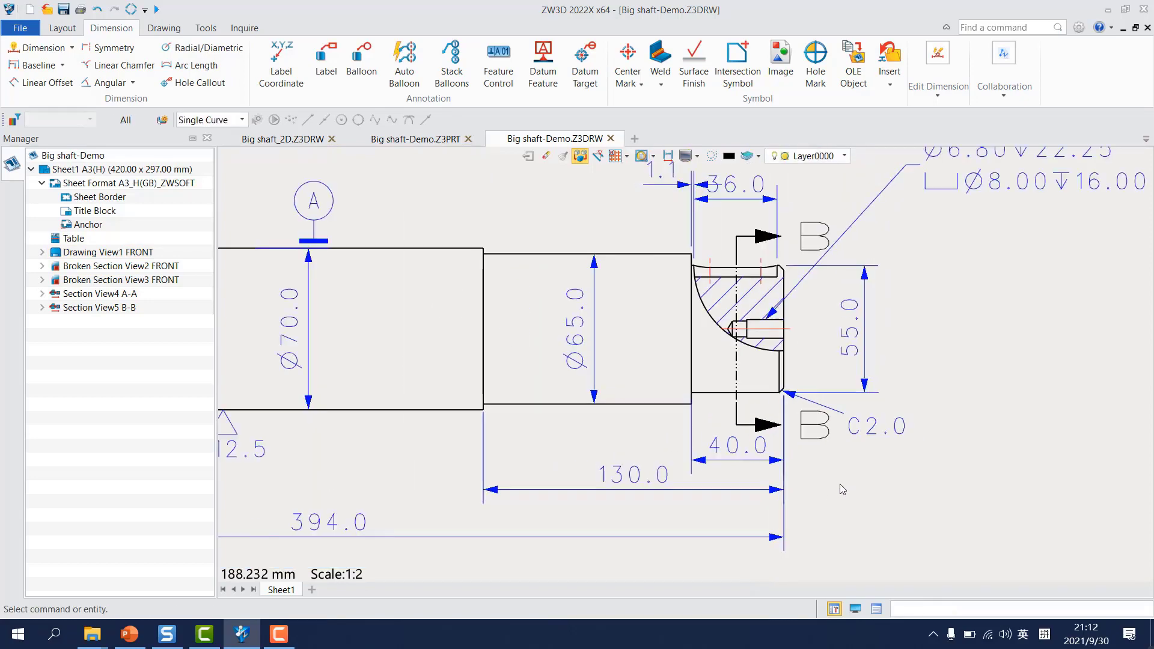
# Step: Move the 49.0 dimension further below the shaft, together with the 110.0 and 394.0 dimensions
pyautogui.scroll(-1, 916, 421)
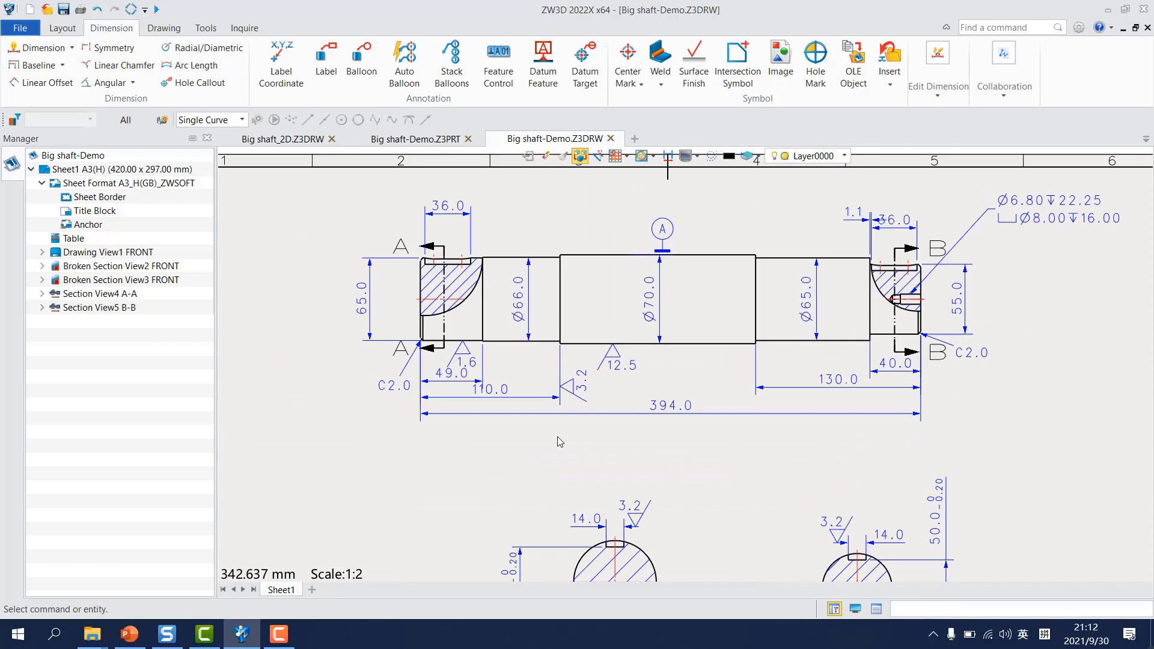
pyautogui.click(456, 376)
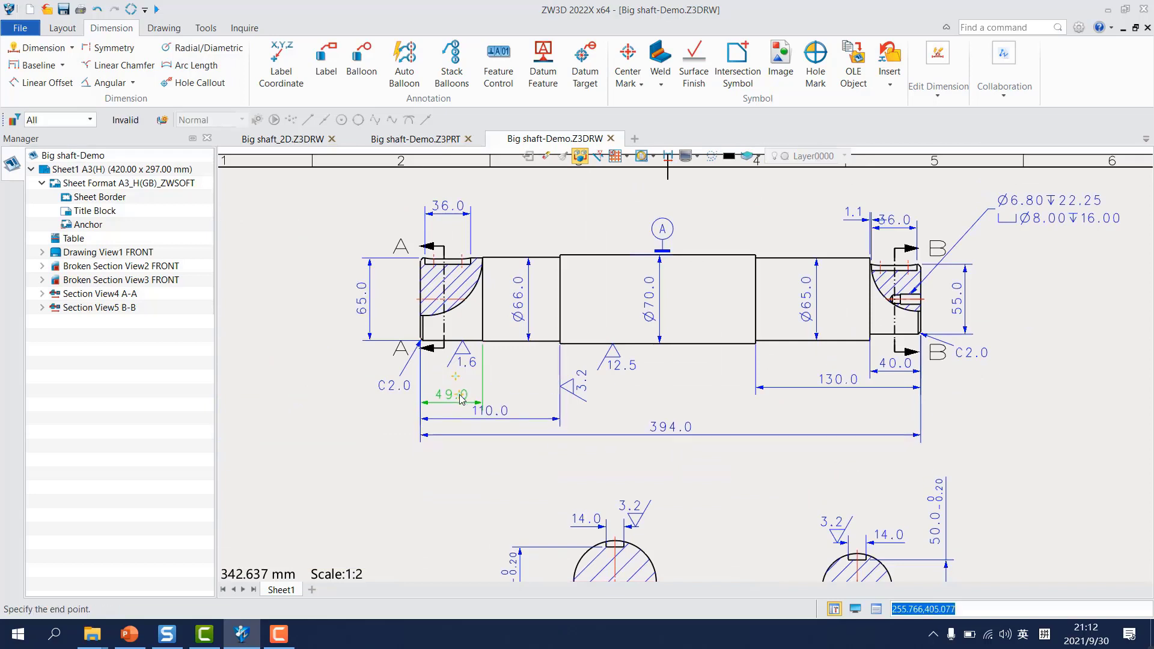
pyautogui.click(458, 397)
pyautogui.click(583, 433)
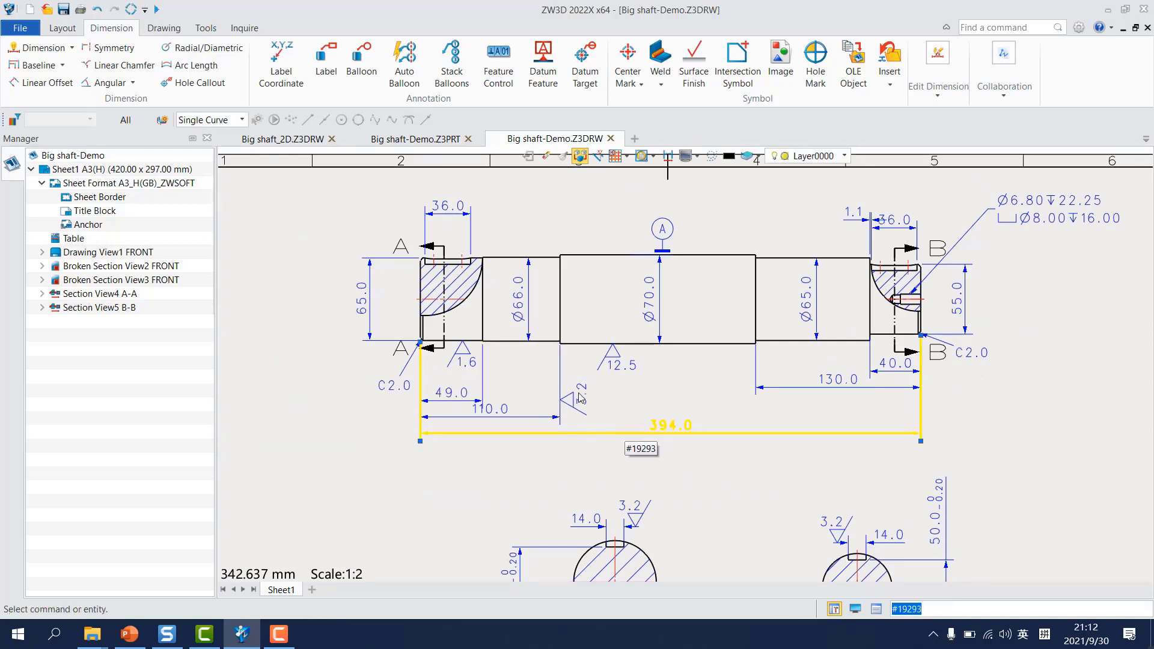
pyautogui.click(595, 456)
pyautogui.click(773, 387)
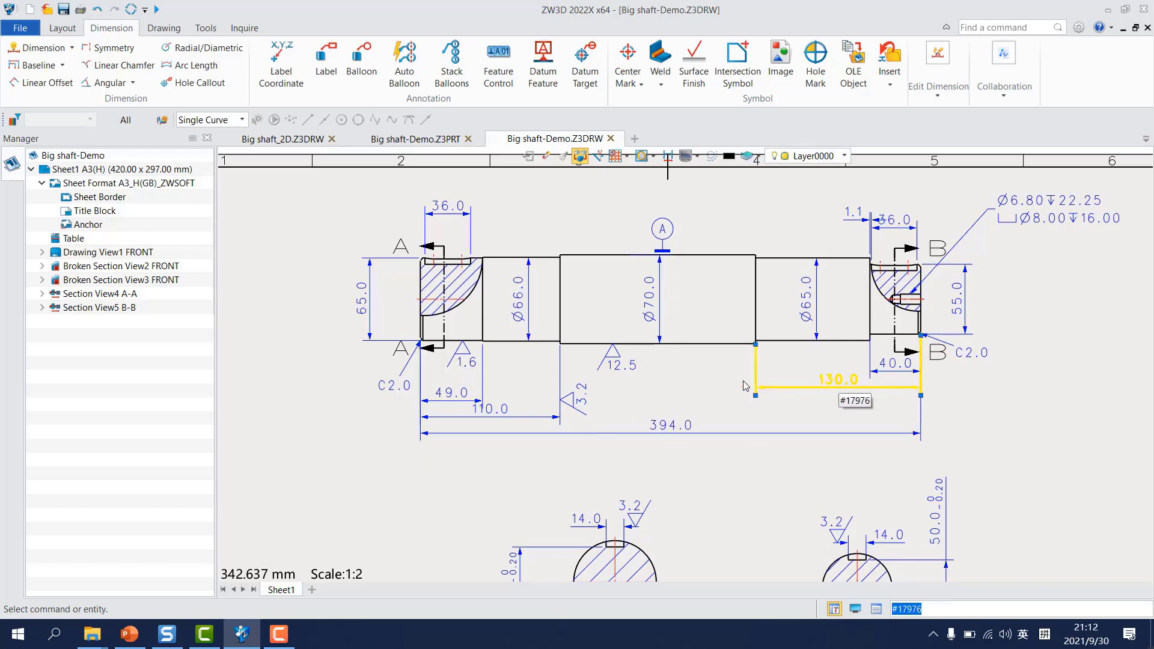
pyautogui.click(700, 224)
# Step: Align the text of the 40.0 dimension with the 49.0 dimension using Modify Text Alignment
pyautogui.moveTo(770, 257)
pyautogui.mouseDown(button='middle')
pyautogui.moveTo(770, 289)
pyautogui.moveTo(726, 309)
pyautogui.mouseUp(button='middle')
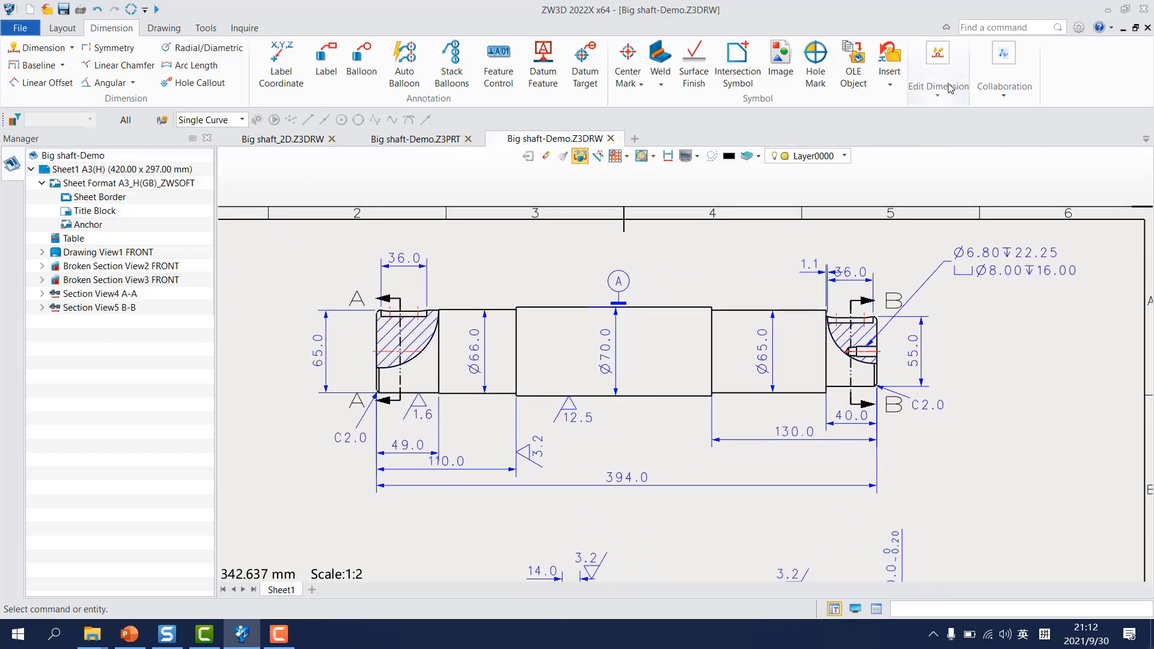
pyautogui.click(938, 96)
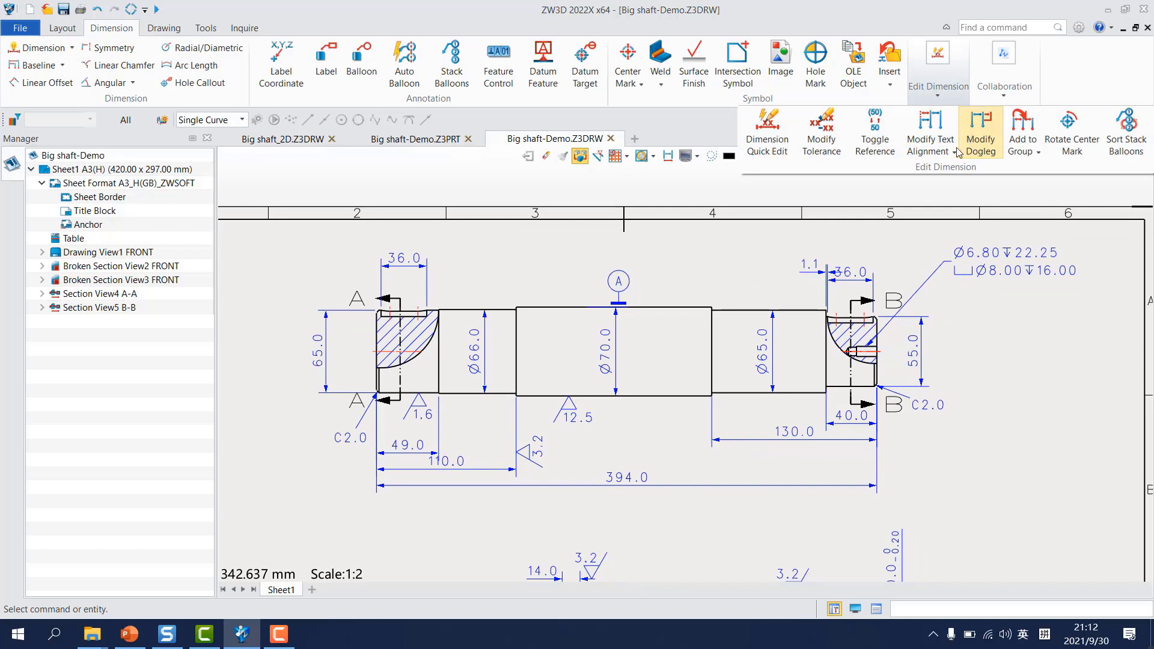
pyautogui.click(928, 141)
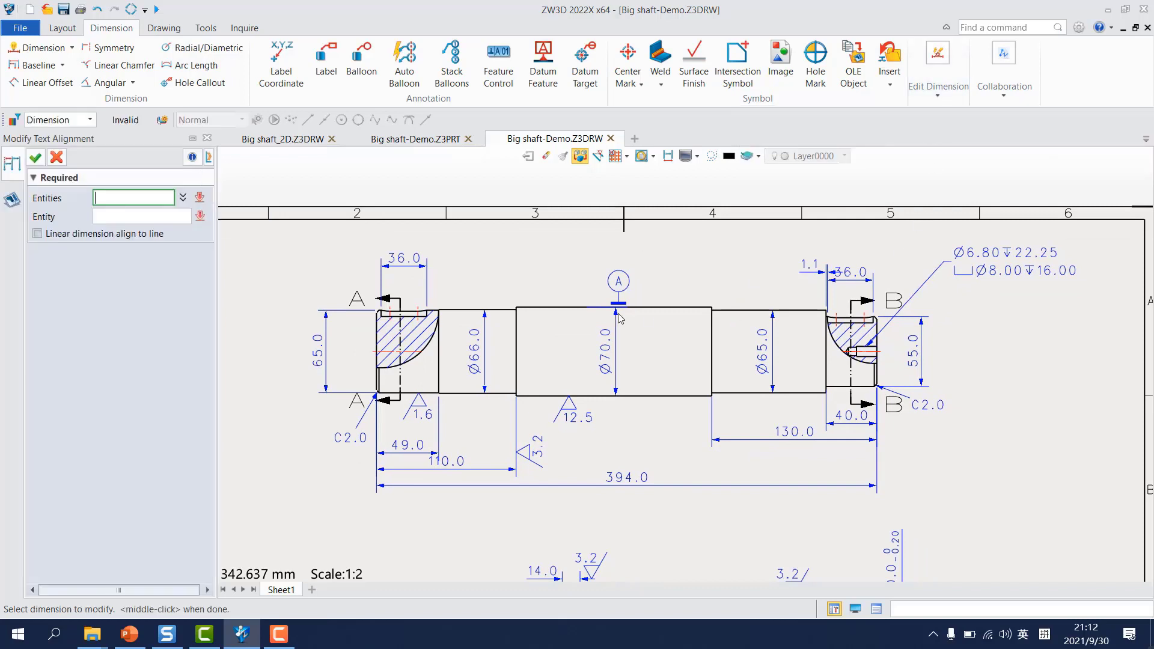
pyautogui.click(849, 442)
pyautogui.click(846, 421)
pyautogui.middleClick(478, 430)
pyautogui.click(437, 447)
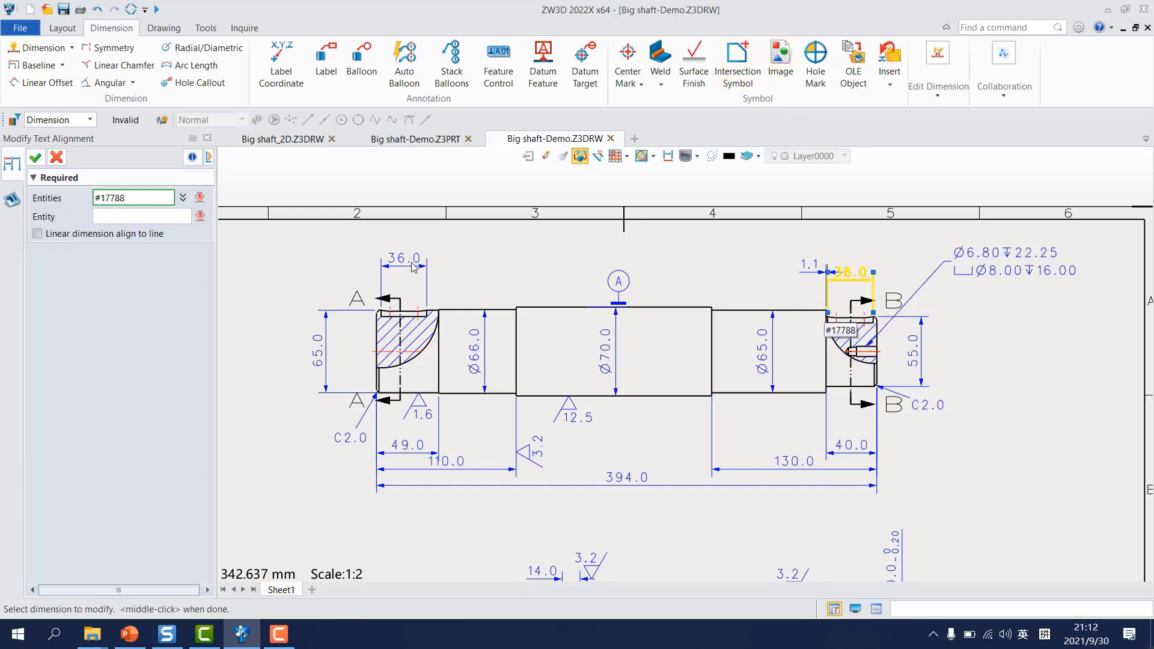
# Step: Align the 1.1 and 36.0 dimensions above the shaft's right keyway with the left keyway's 36.0 dimension, and finish the command
pyautogui.click(813, 266)
pyautogui.click(848, 275)
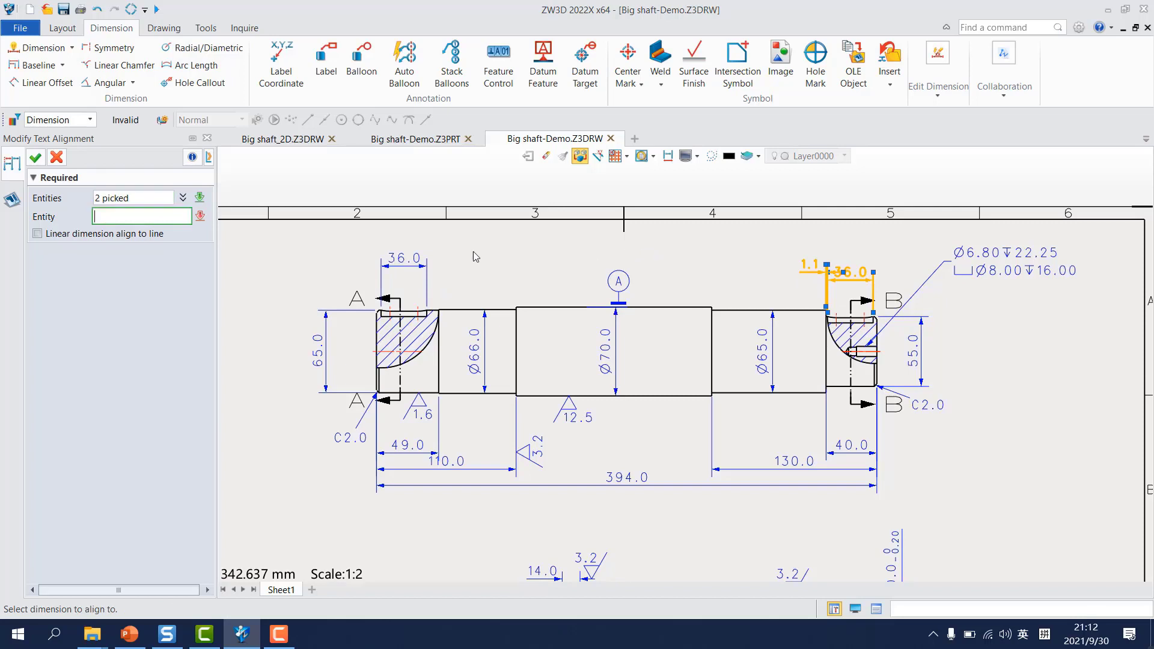
pyautogui.click(410, 260)
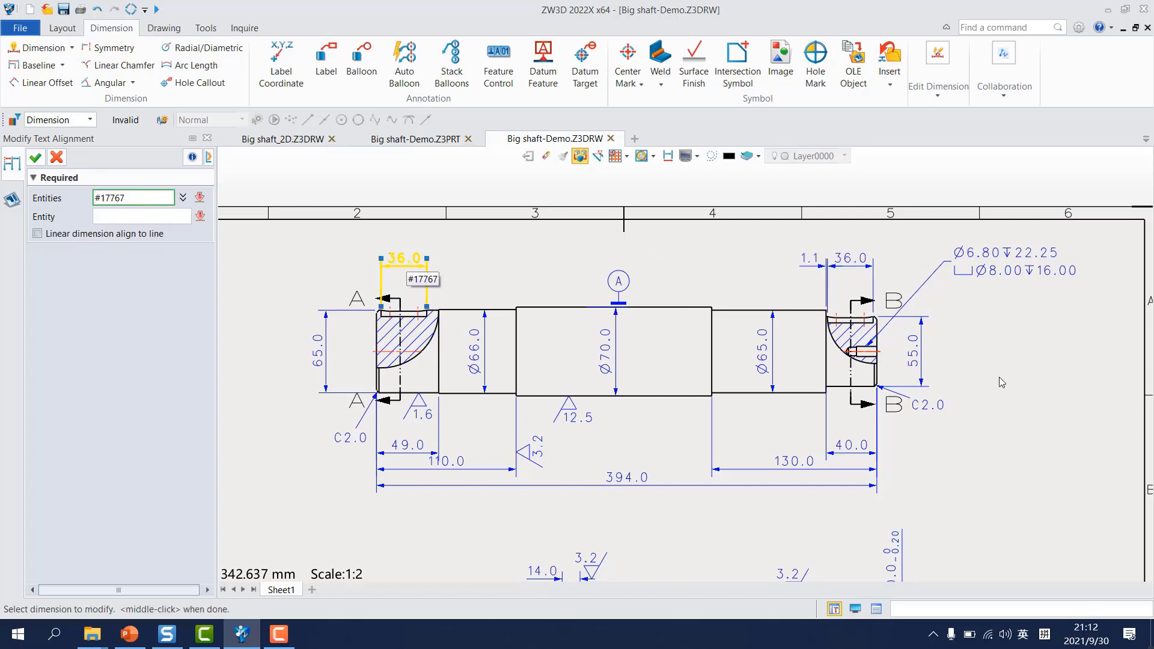
pyautogui.moveTo(986, 402)
pyautogui.mouseDown(button='middle')
pyautogui.moveTo(995, 346)
pyautogui.moveTo(1001, 367)
pyautogui.mouseUp(button='middle')
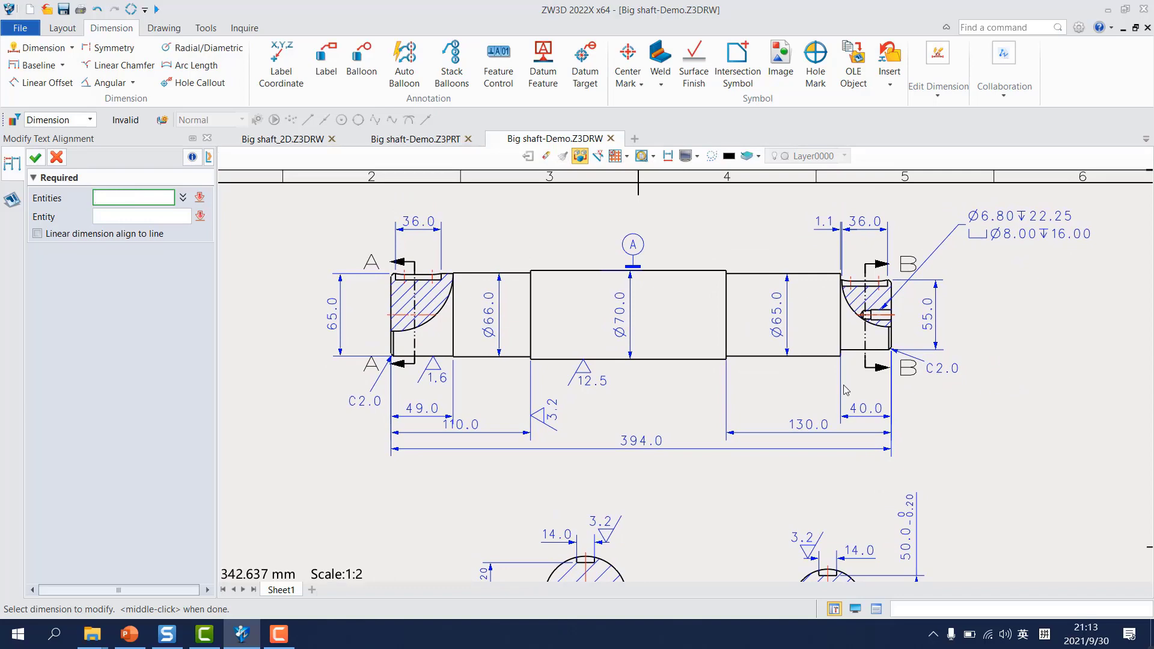
pyautogui.click(34, 157)
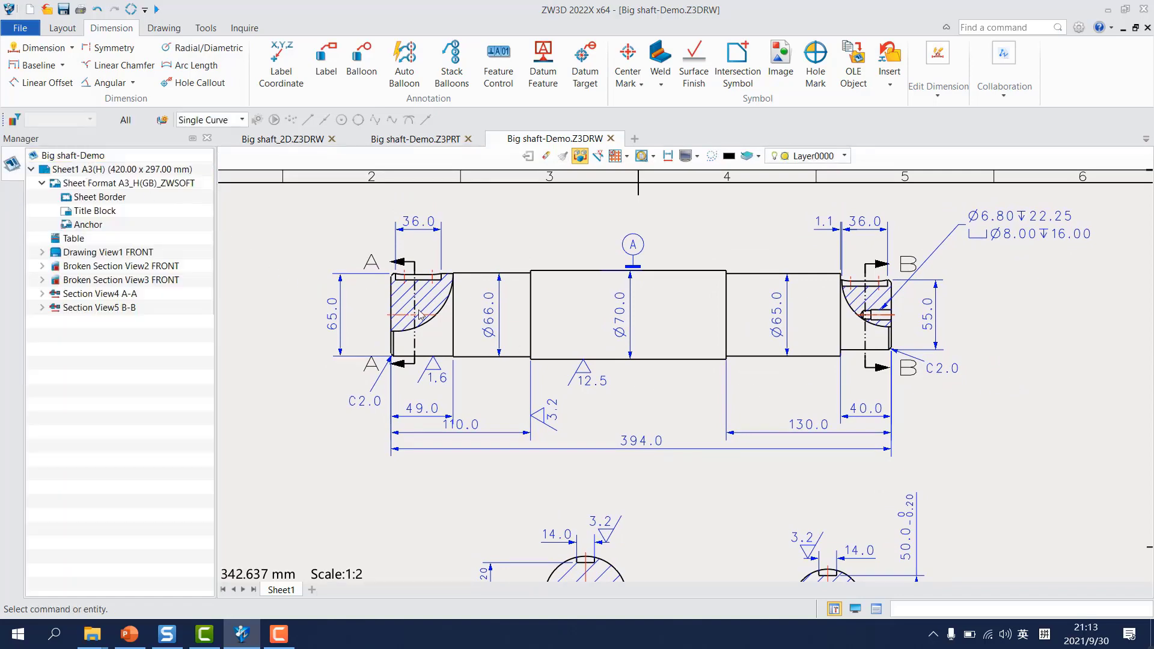
# Step: Start a standard view of Big shaft-Demo.Z3PRT with ISOMETRIC orientation and shaded display
pyautogui.scroll(-2, 563, 386)
pyautogui.moveTo(563, 387); pyautogui.dragTo(625, 330, button='middle')
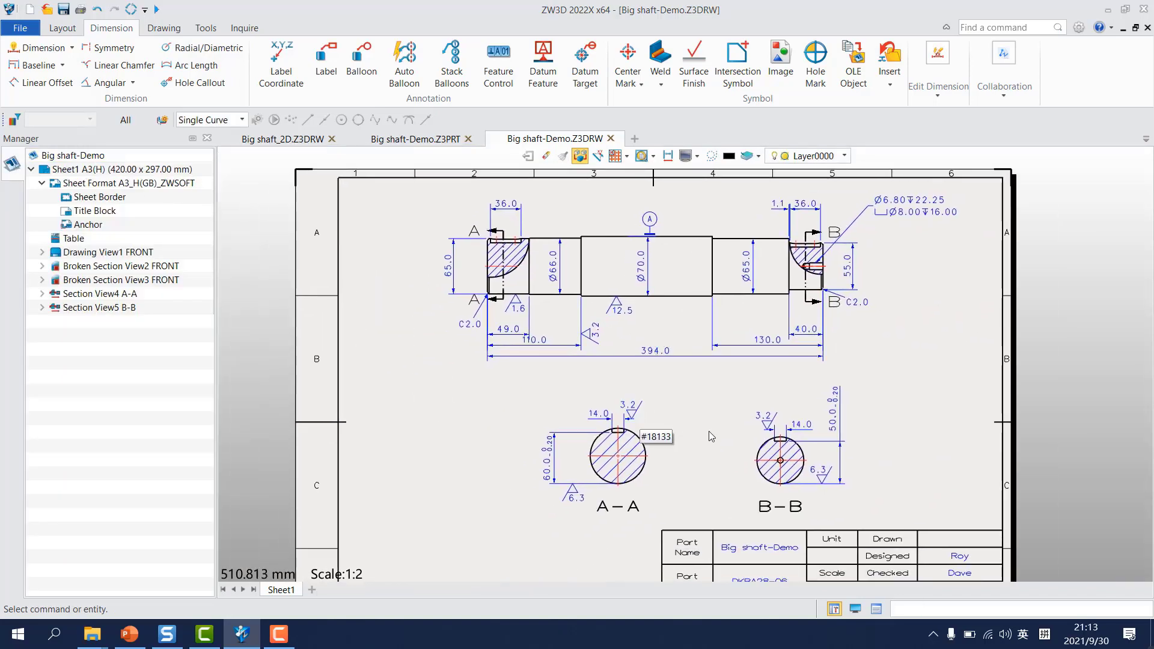
pyautogui.scroll(-3, 680, 456)
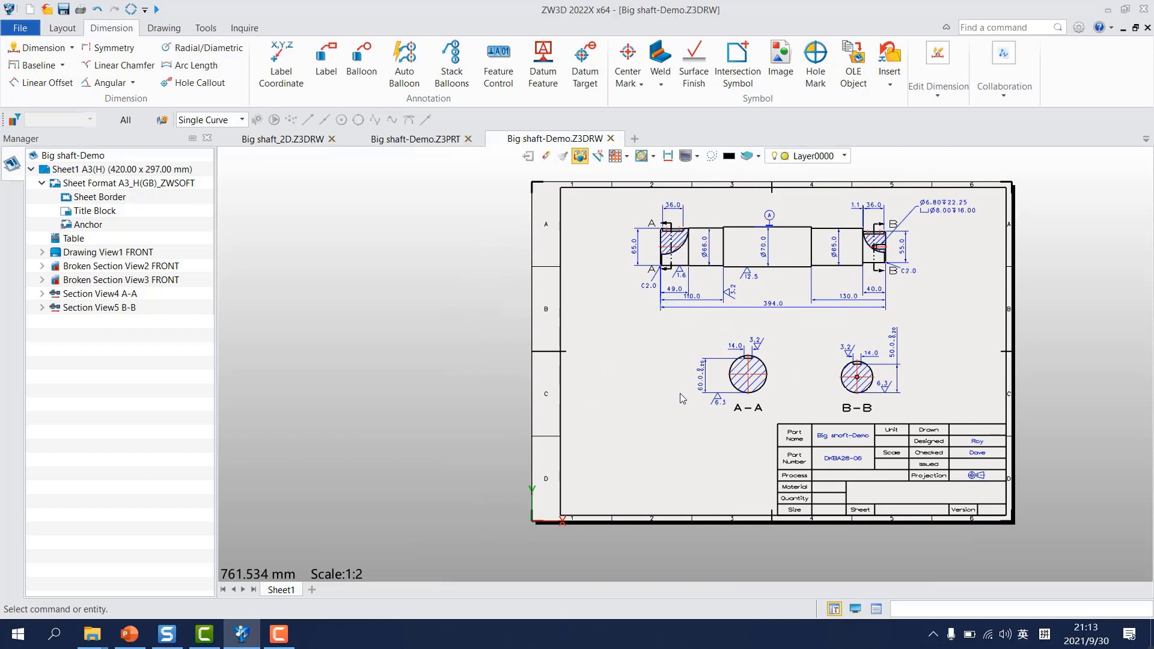
pyautogui.click(64, 30)
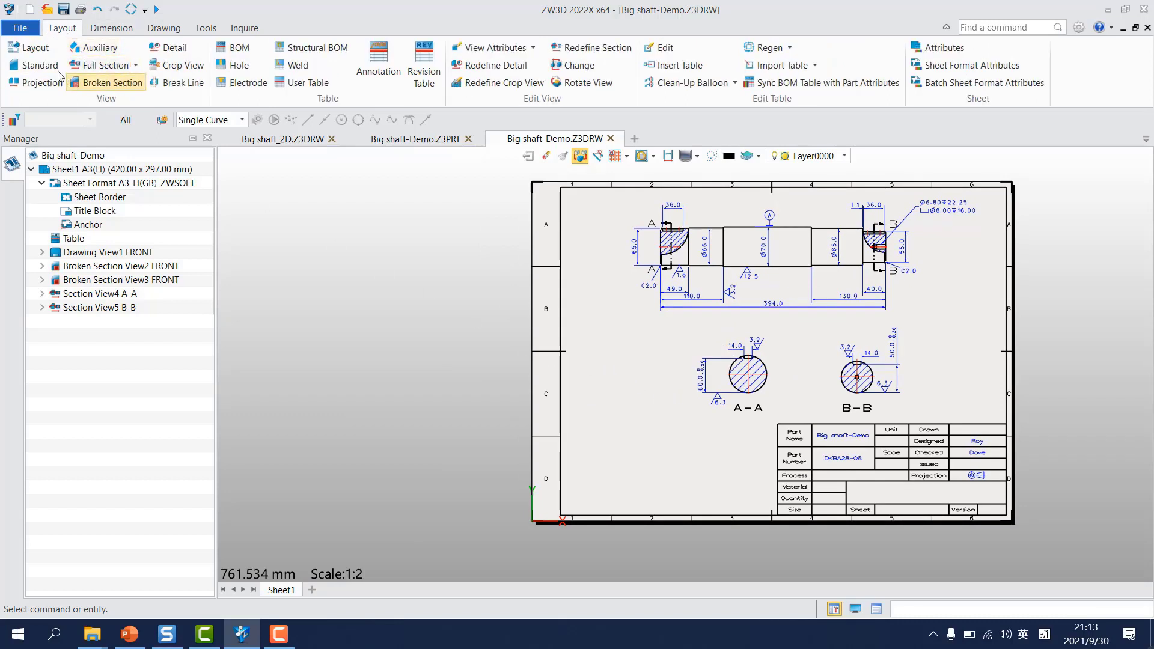
pyautogui.click(41, 66)
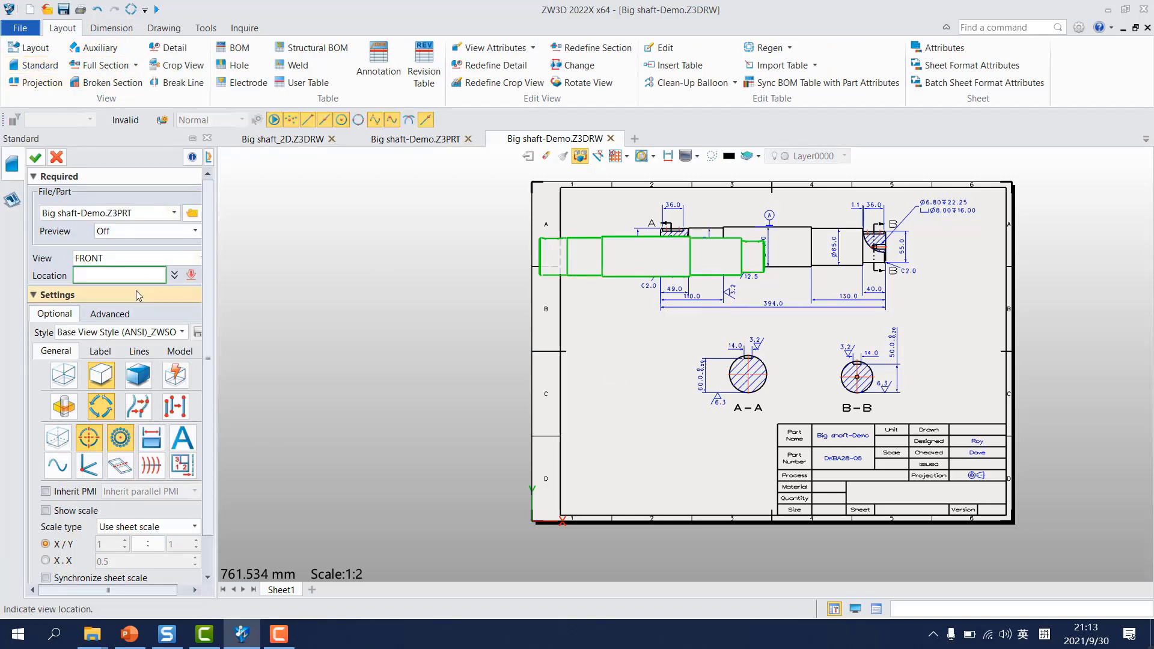
pyautogui.click(138, 260)
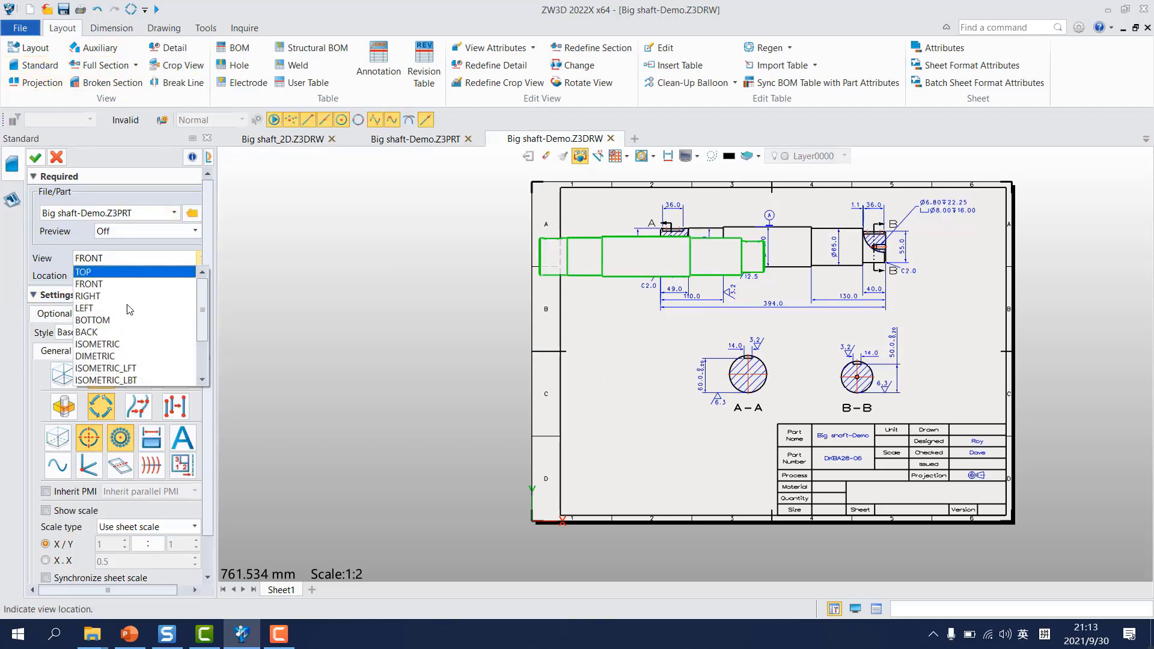
pyautogui.click(99, 345)
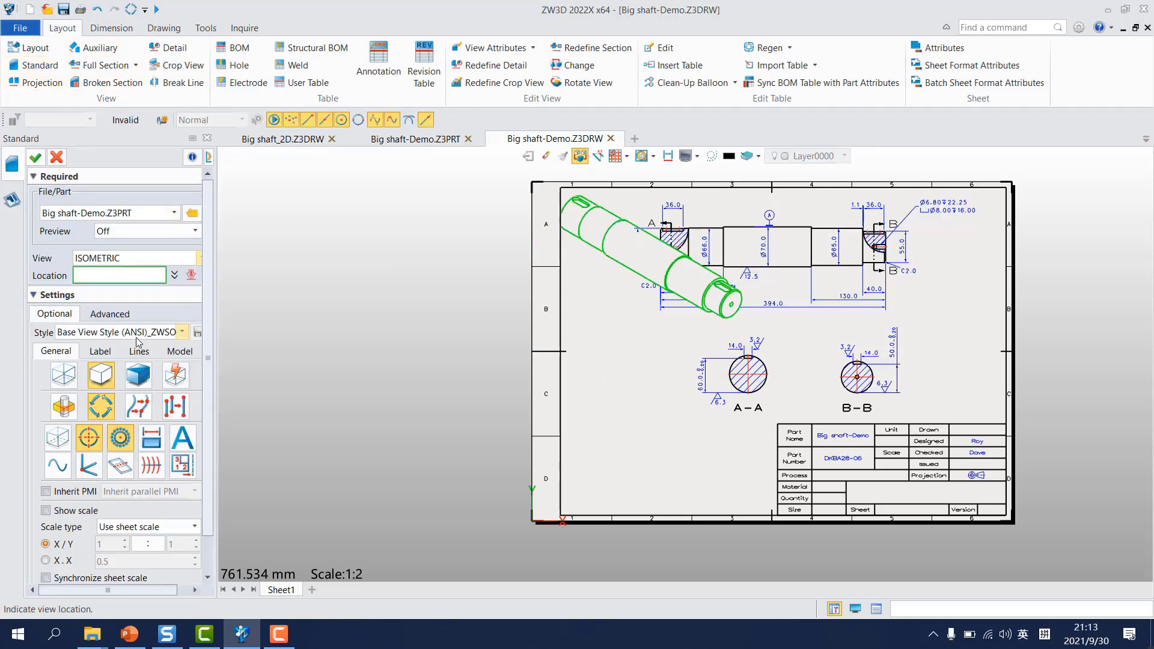
pyautogui.click(137, 375)
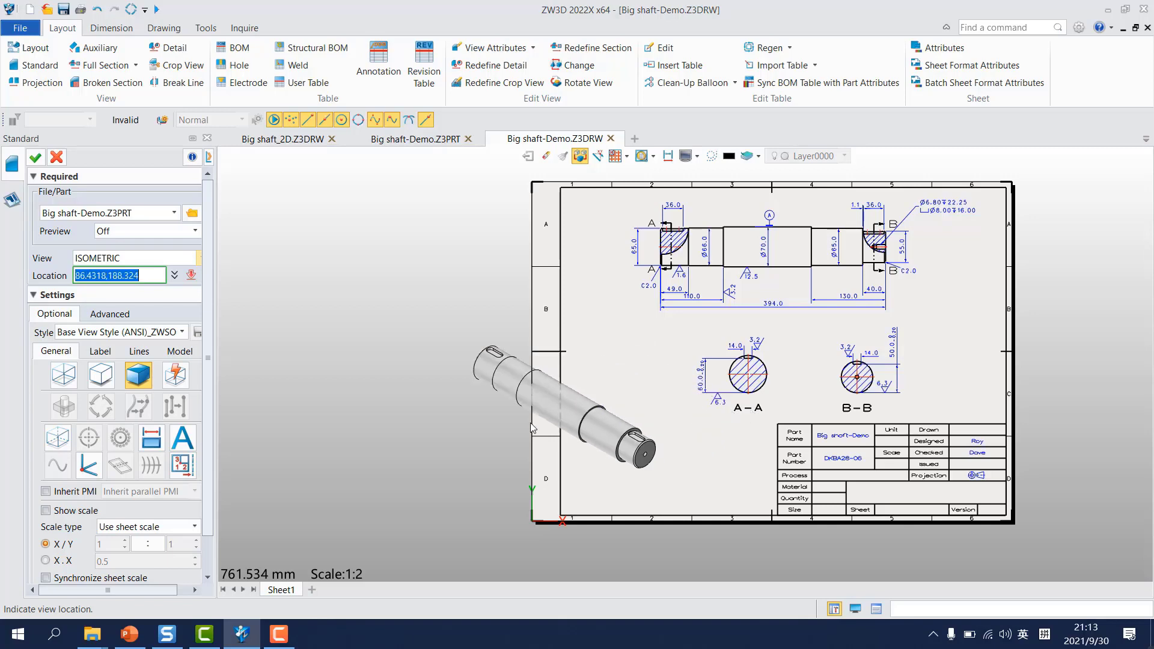
# Step: Give the isometric view a custom scale of 1:3, place it beside section A-A, and skip the follow-up projection view
pyautogui.scroll(-1, 211, 491)
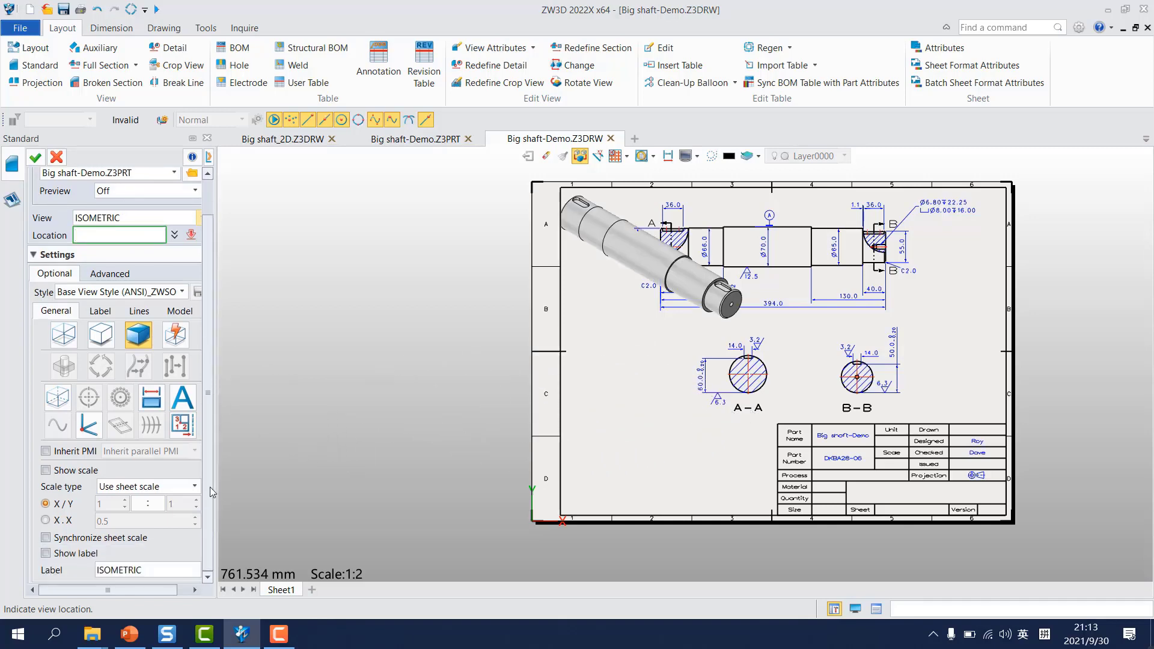
pyautogui.click(150, 489)
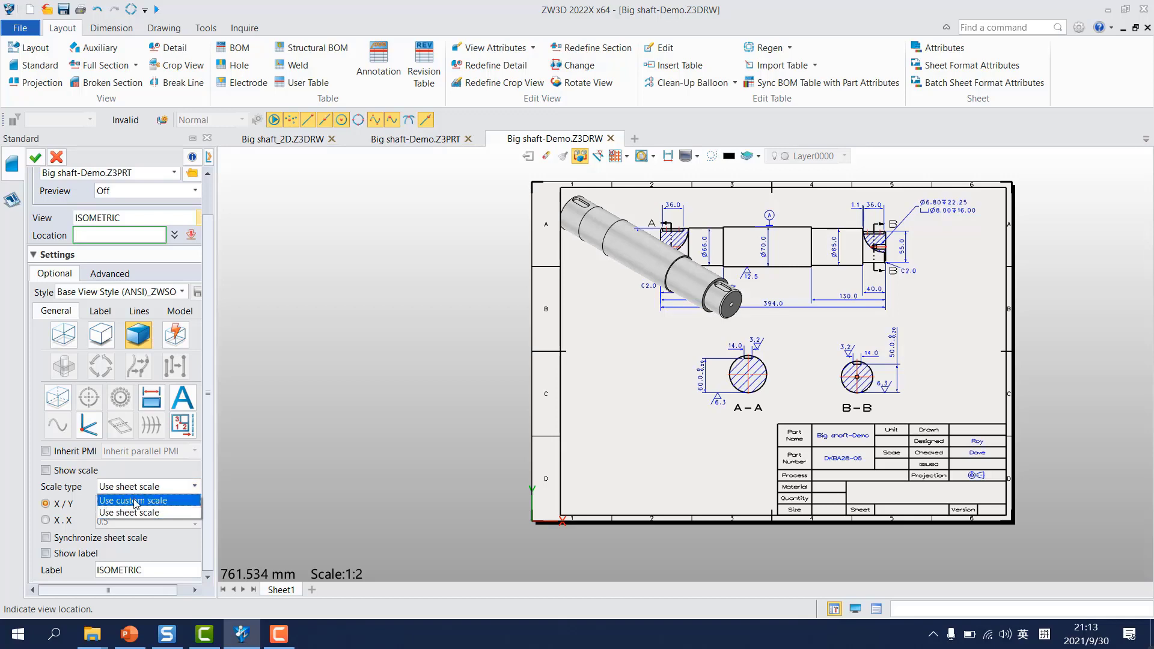
pyautogui.click(135, 501)
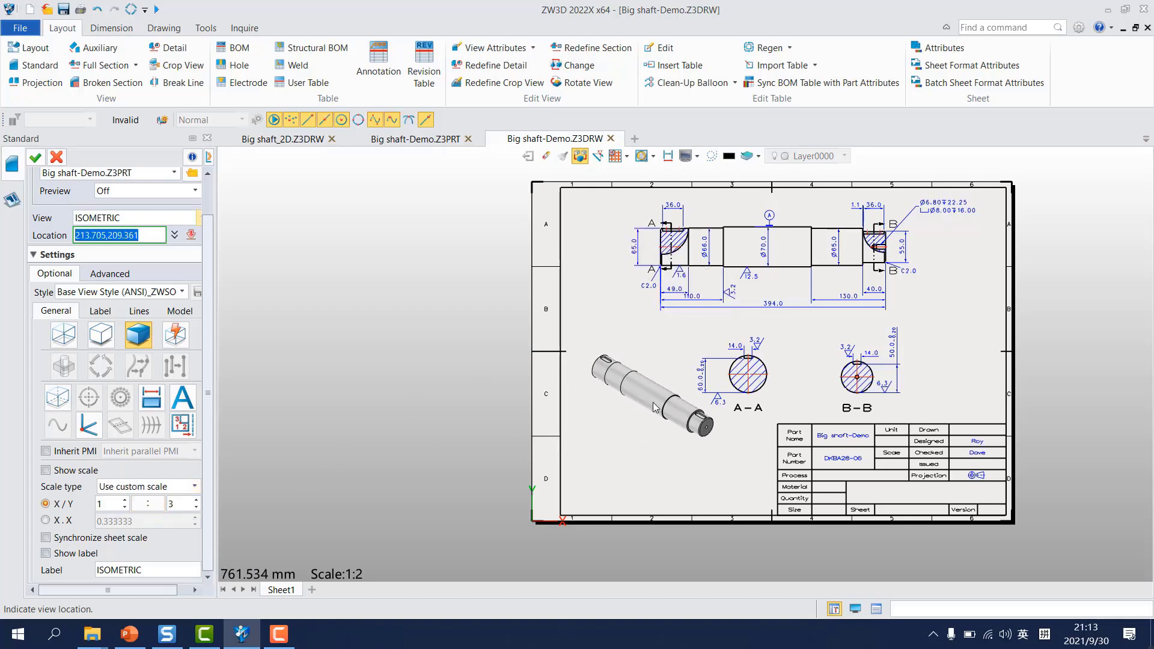
pyautogui.click(645, 406)
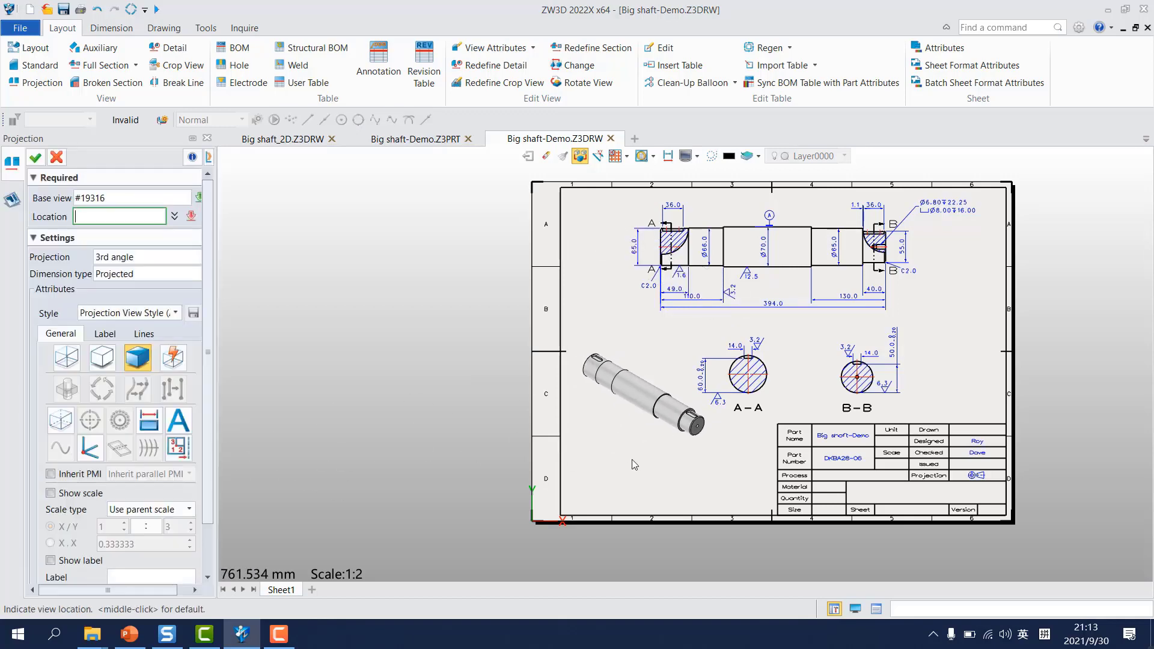
pyautogui.press('Escape')
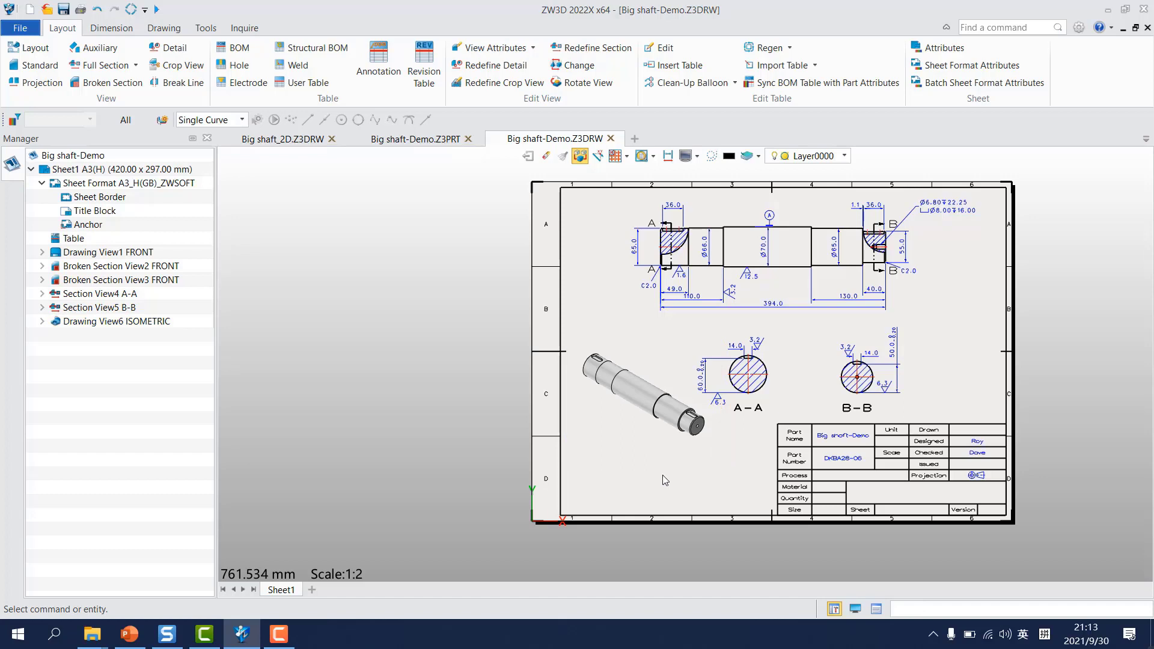
pyautogui.click(644, 468)
# Step: Switch to the Big shaft_2D drawing and copy the full technical requirement note, leaving its text unedited
pyautogui.click(286, 138)
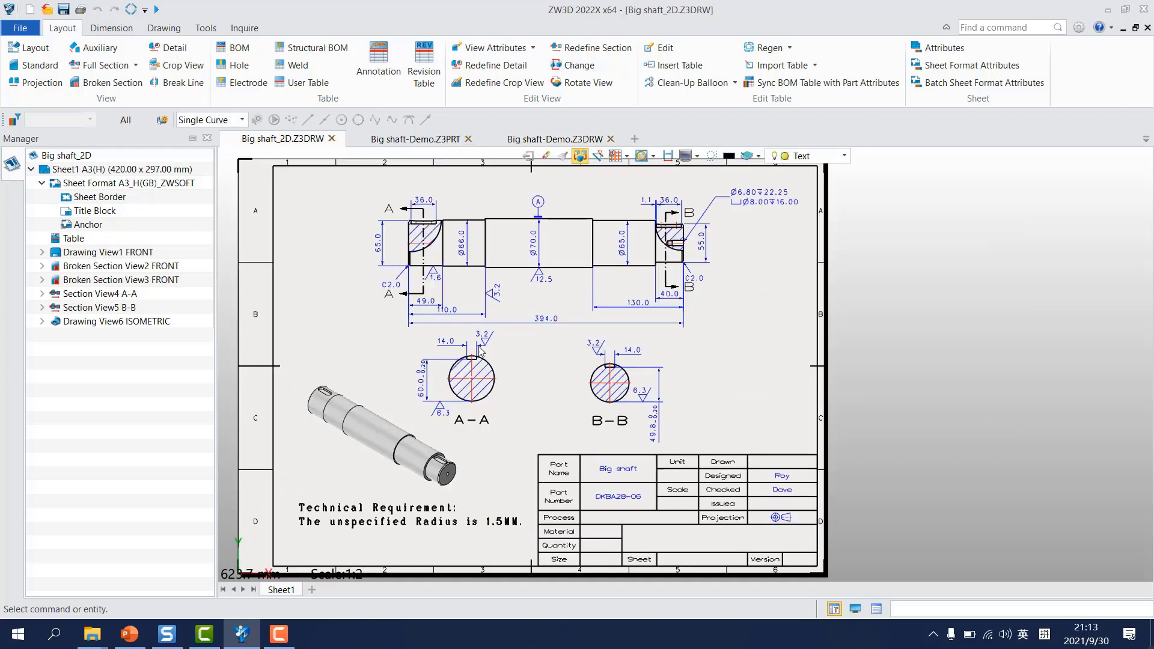
pyautogui.doubleClick(369, 515)
pyautogui.rightClick(369, 516)
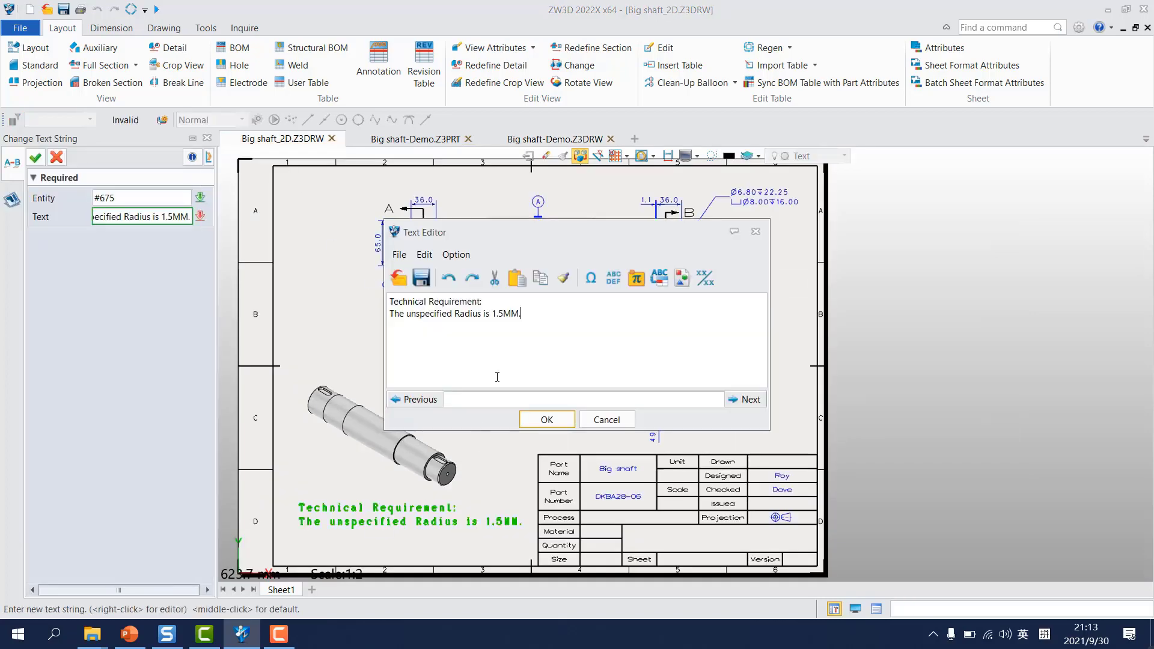
pyautogui.hotkey('ctrl', 'a')
pyautogui.hotkey('ctrl', 'c')
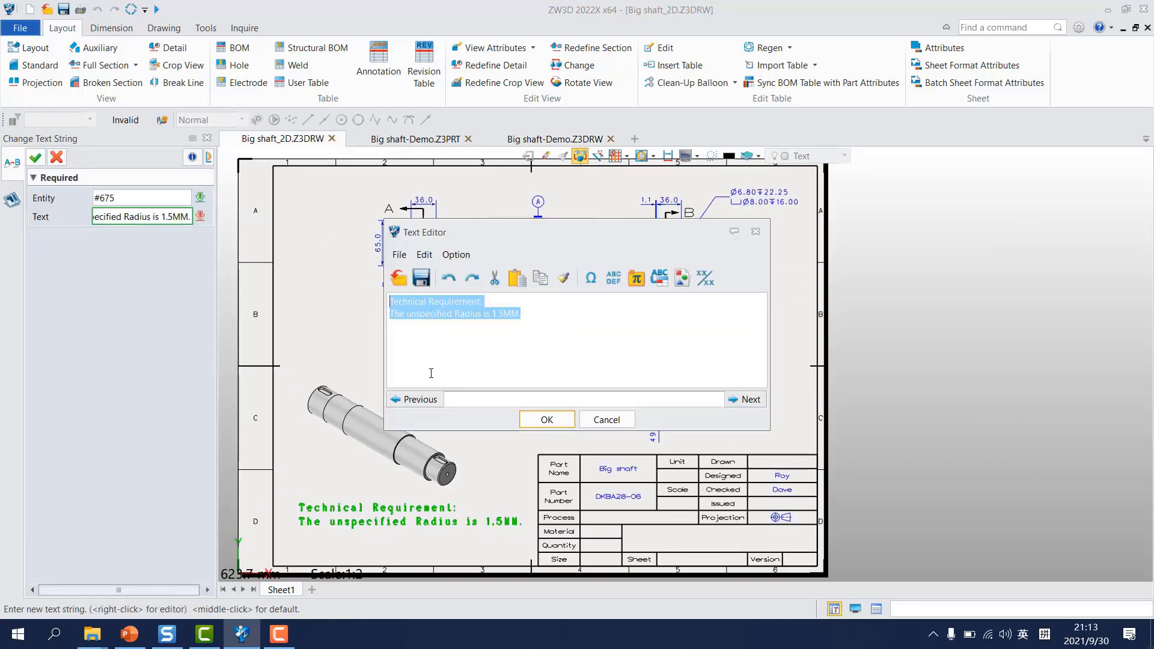
pyautogui.click(607, 418)
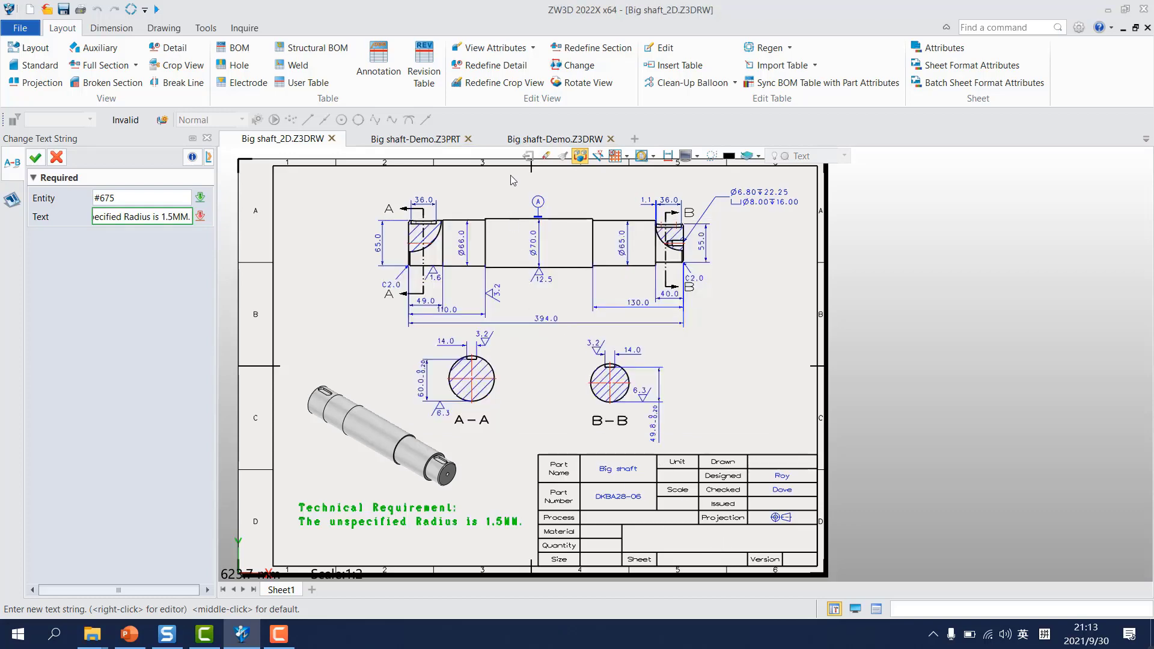
# Step: Return to Big shaft-Demo.Z3DRW and insert the copied note "Technical Requirement: The unspecified Radius is 1.5MM." below the isometric view
pyautogui.click(536, 139)
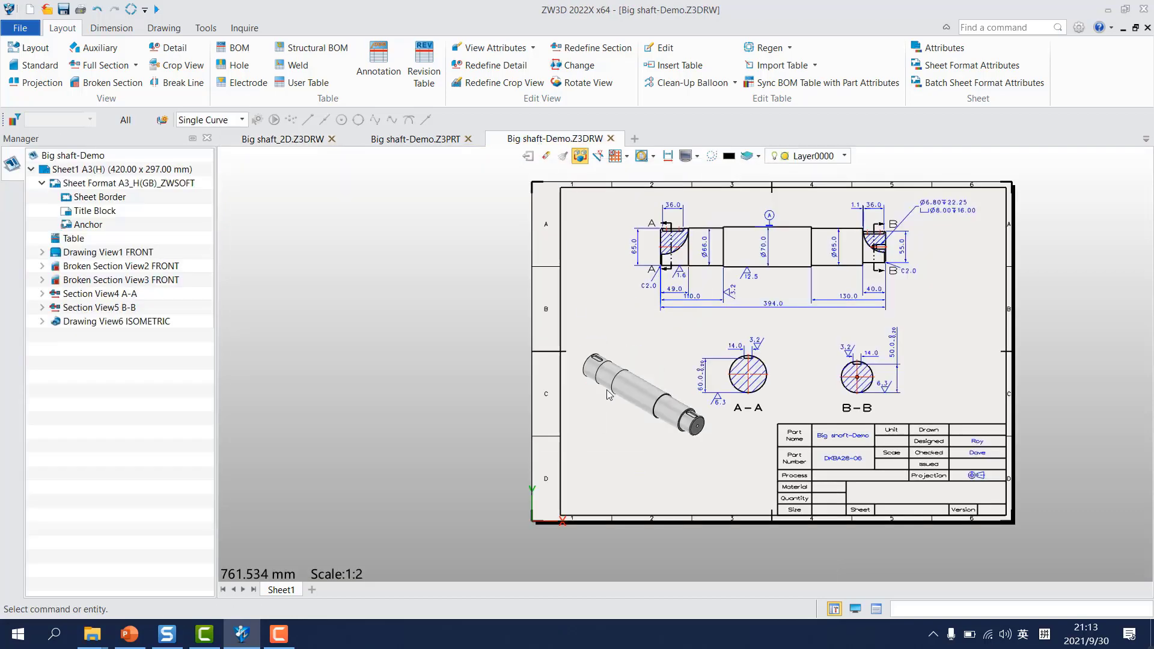
pyautogui.click(170, 30)
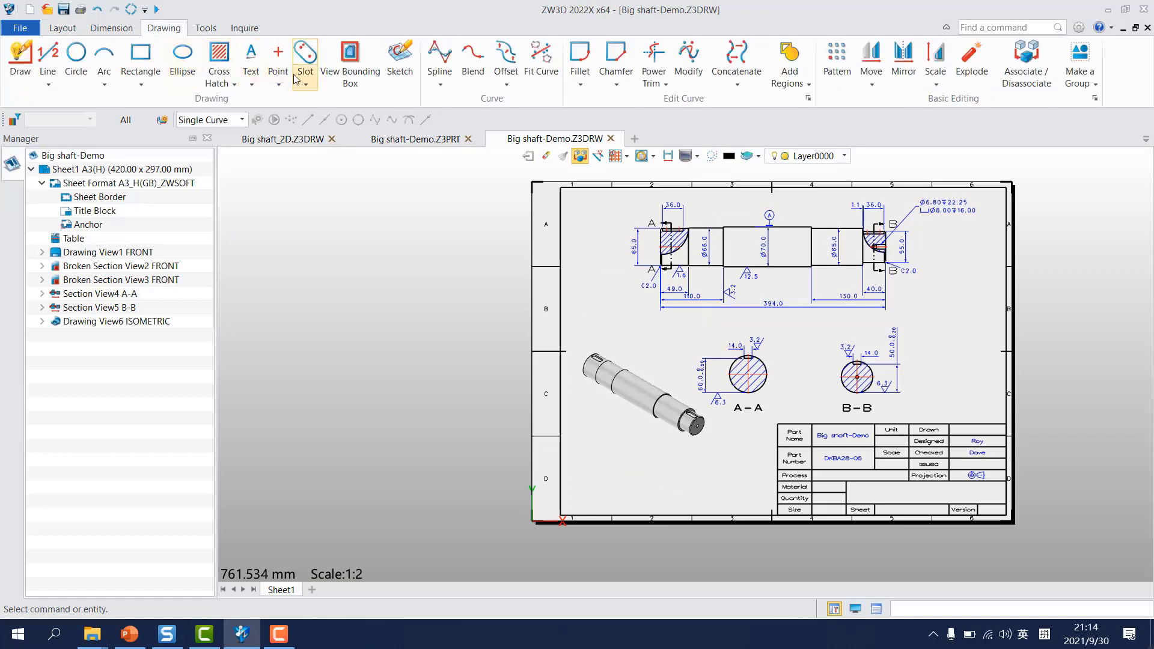
pyautogui.click(251, 63)
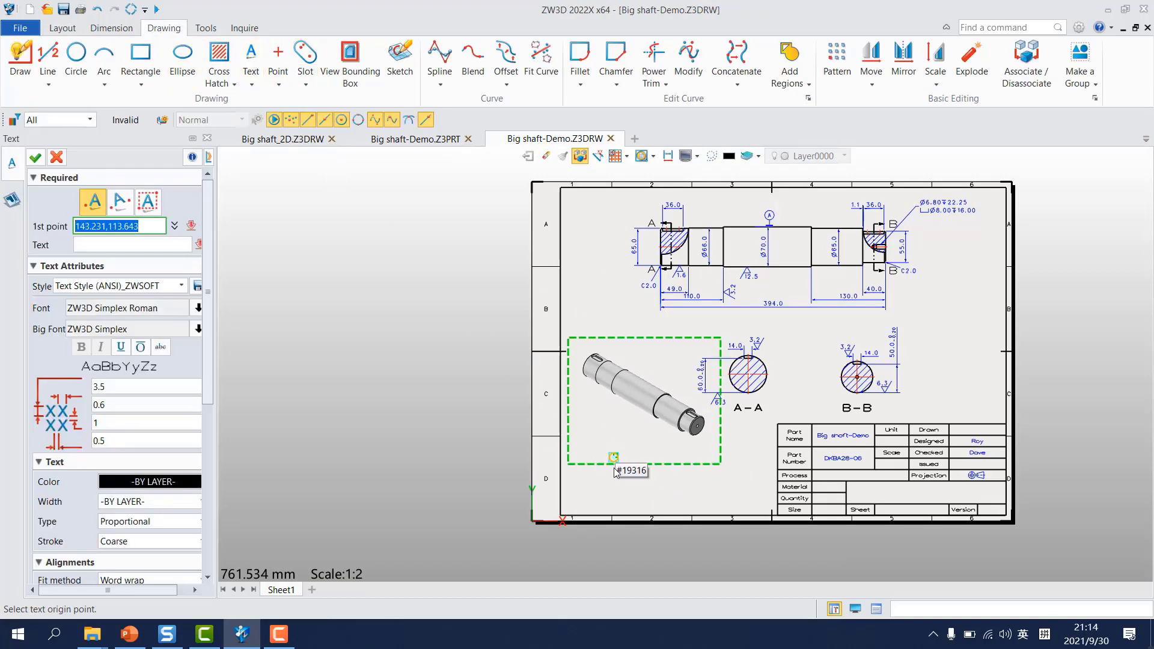
pyautogui.click(588, 474)
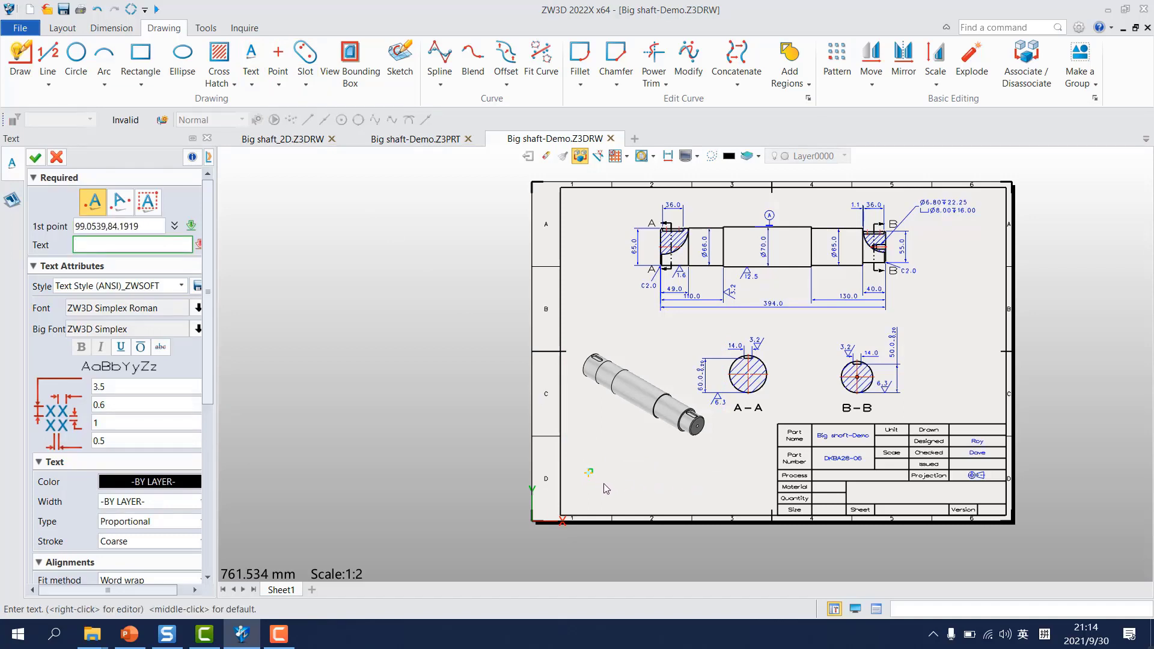
pyautogui.rightClick(199, 247)
pyautogui.click(240, 258)
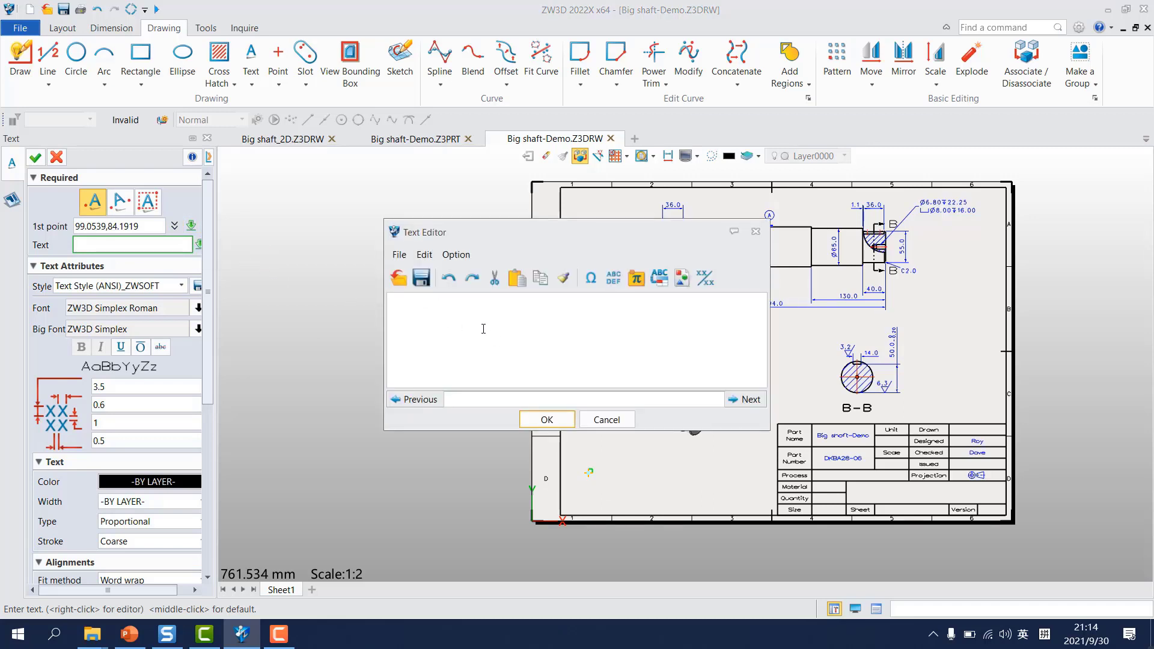
pyautogui.hotkey('ctrl', 'v')
pyautogui.click(539, 420)
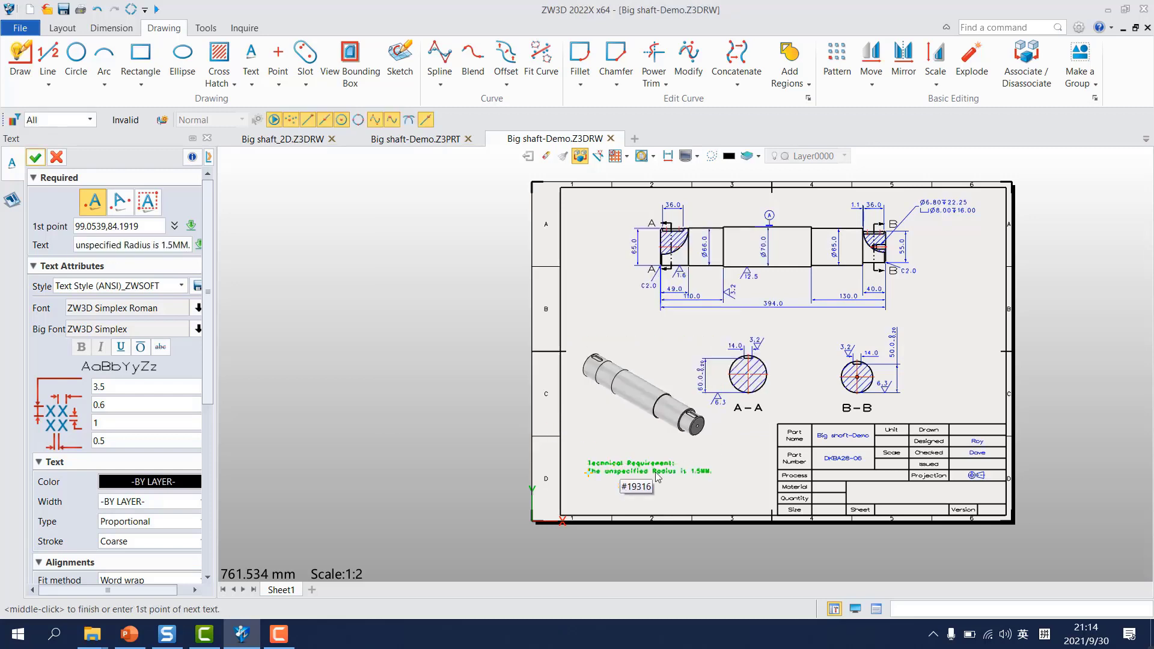
pyautogui.moveTo(744, 456); pyautogui.dragTo(658, 465, button='middle')
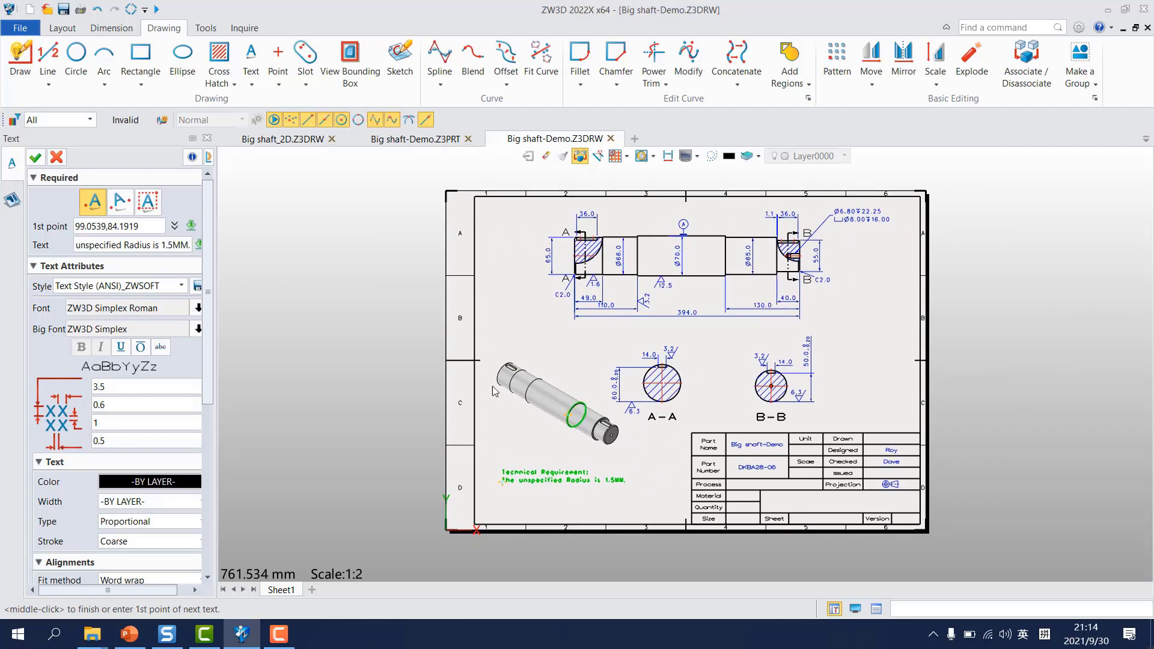
pyautogui.click(34, 156)
# Step: Open the technical requirement note's text attributes and set its text height to 5
pyautogui.scroll(3, 464, 394)
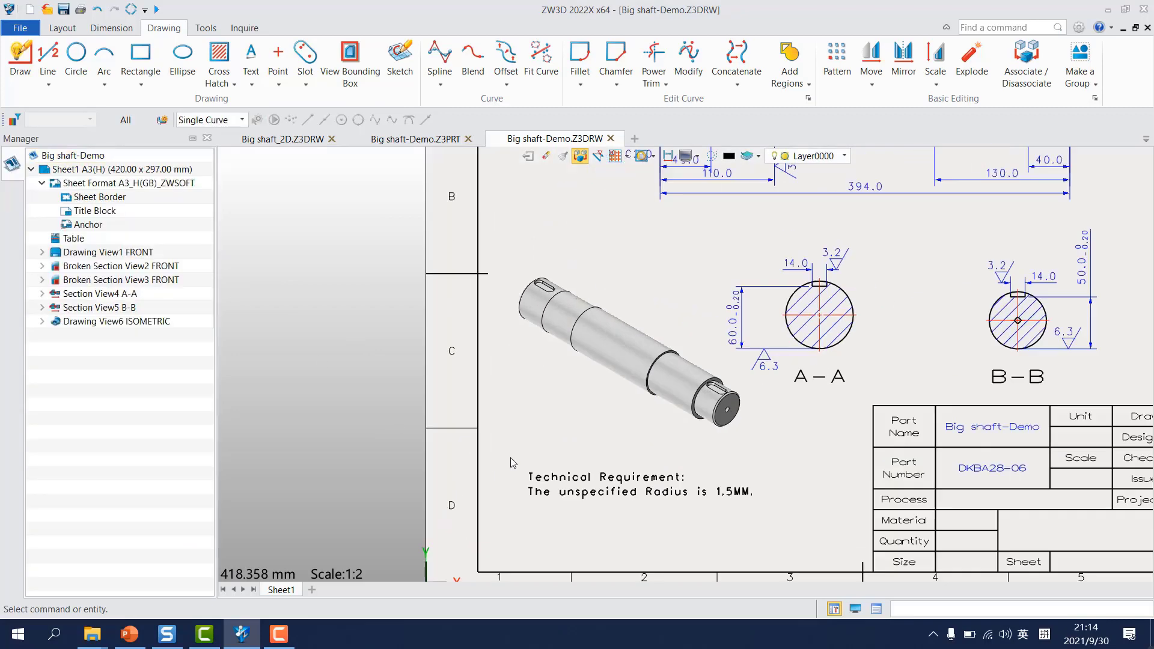
pyautogui.scroll(3, 455, 363)
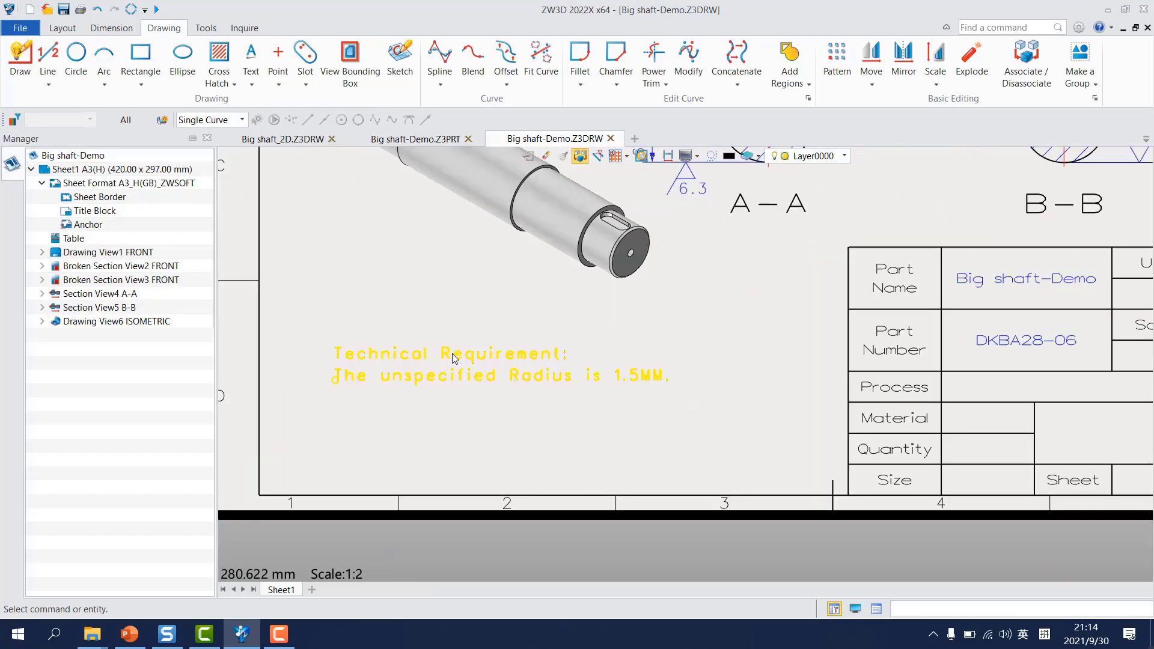
pyautogui.scroll(-4, 482, 373)
pyautogui.rightClick(484, 365)
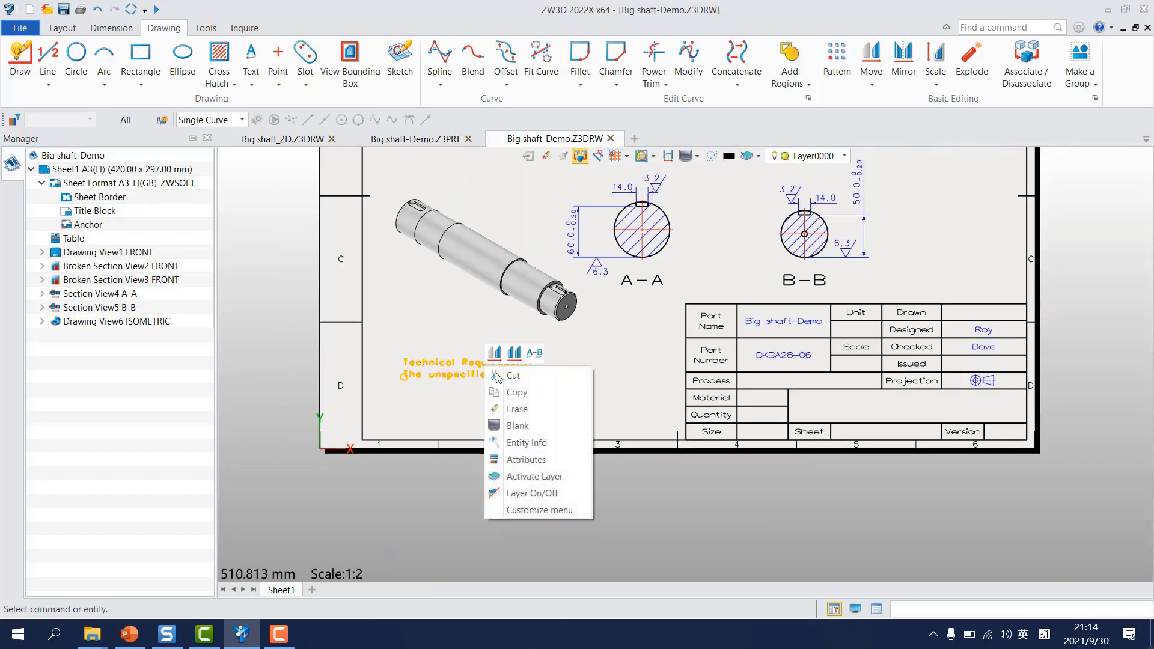
pyautogui.click(527, 459)
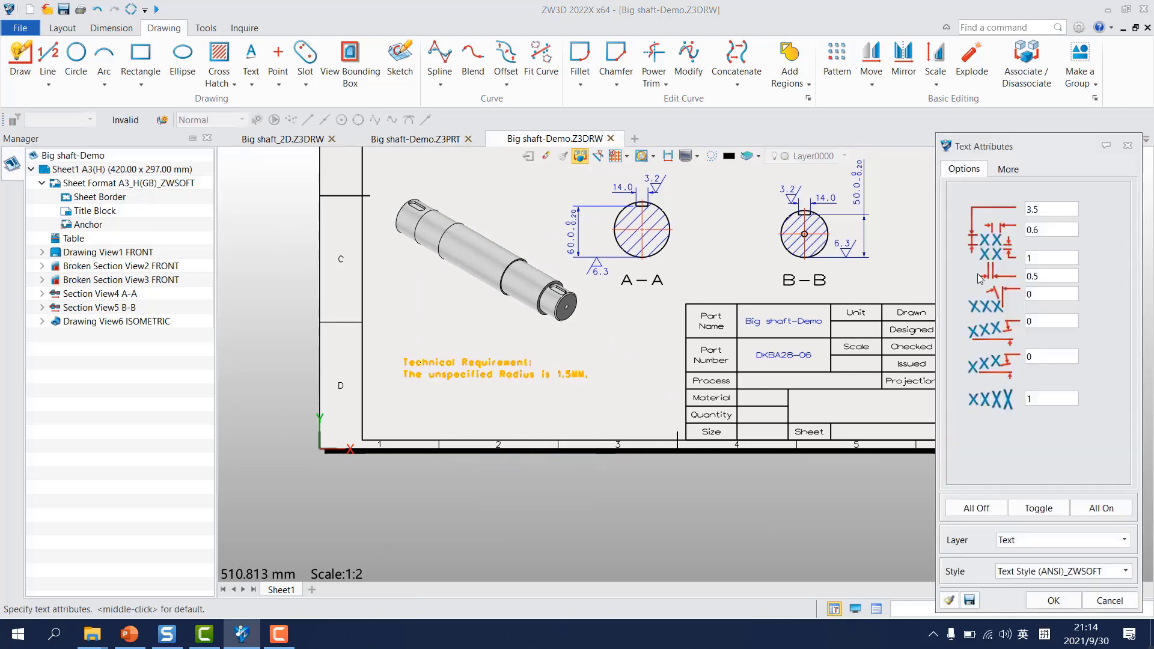
pyautogui.write('5')
# Step: Change the technical requirement note's font to 黑体 and apply the text attributes
pyautogui.click(1008, 169)
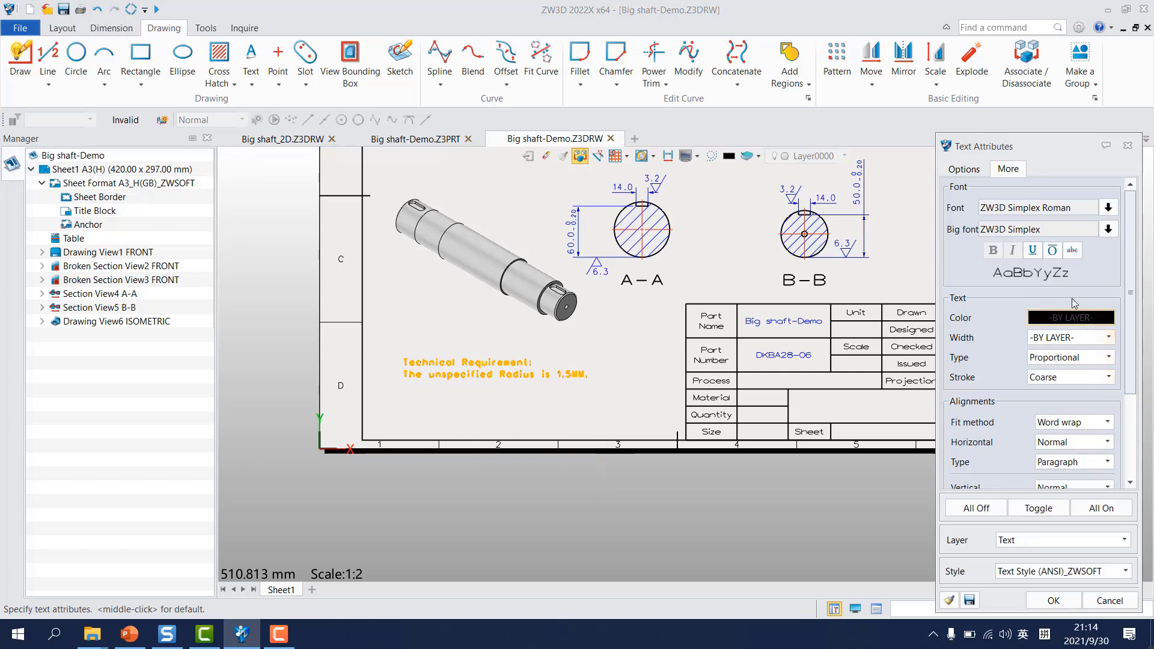
pyautogui.click(1107, 208)
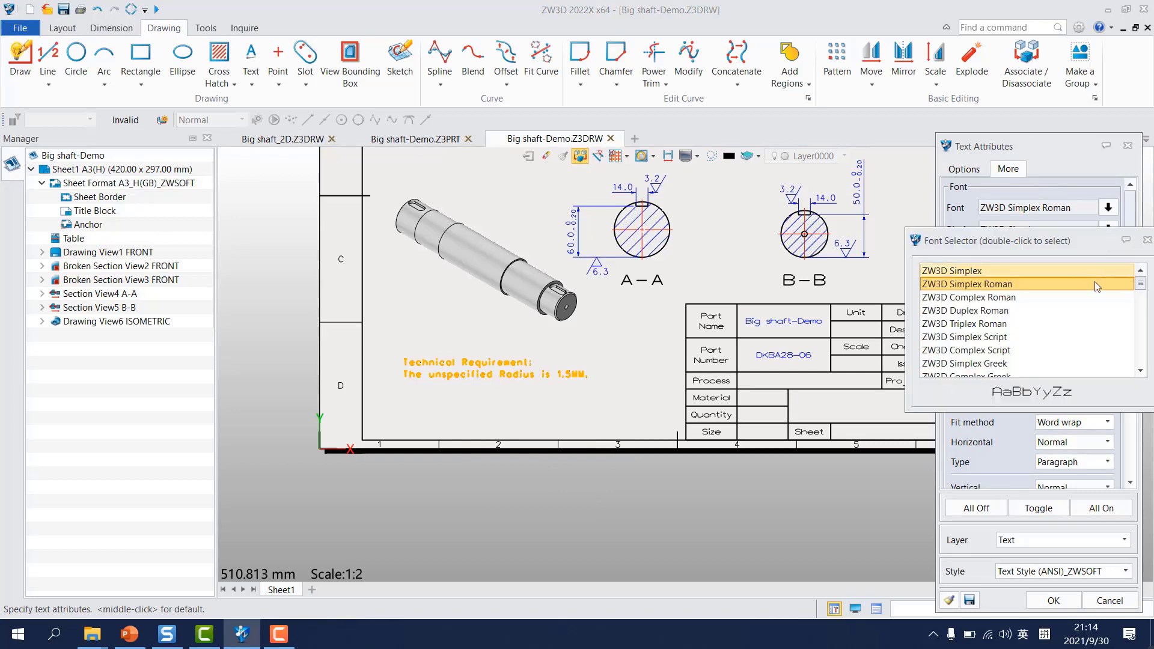
pyautogui.moveTo(1099, 215); pyautogui.dragTo(856, 193)
pyautogui.scroll(-20, 752, 243)
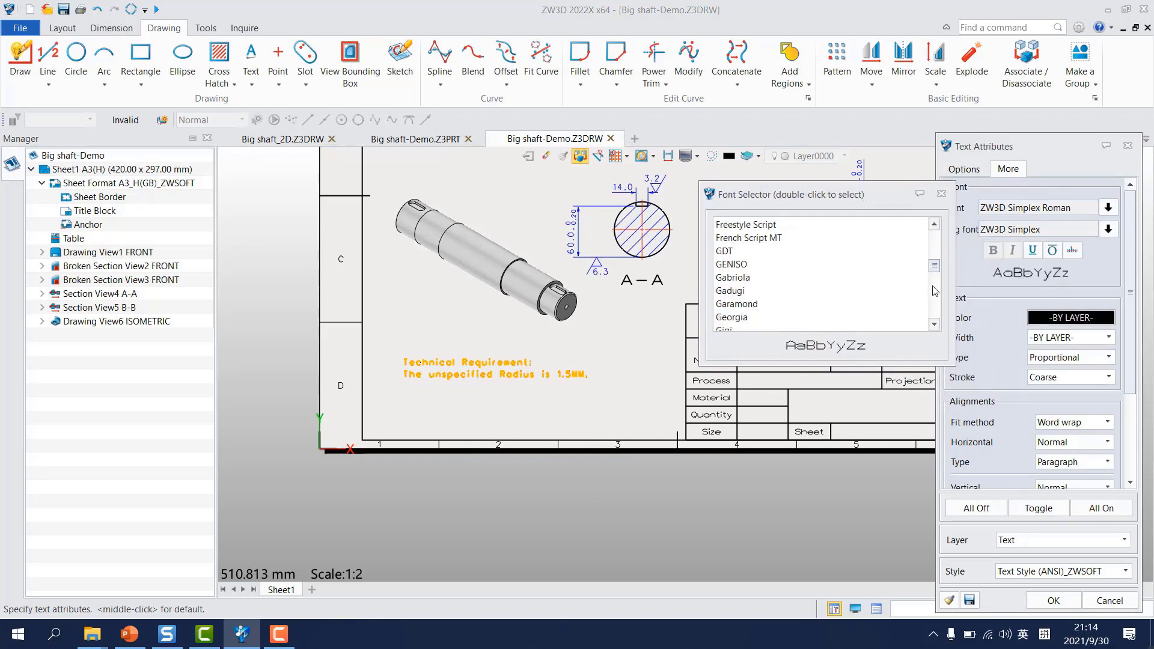
pyautogui.scroll(4, 745, 246)
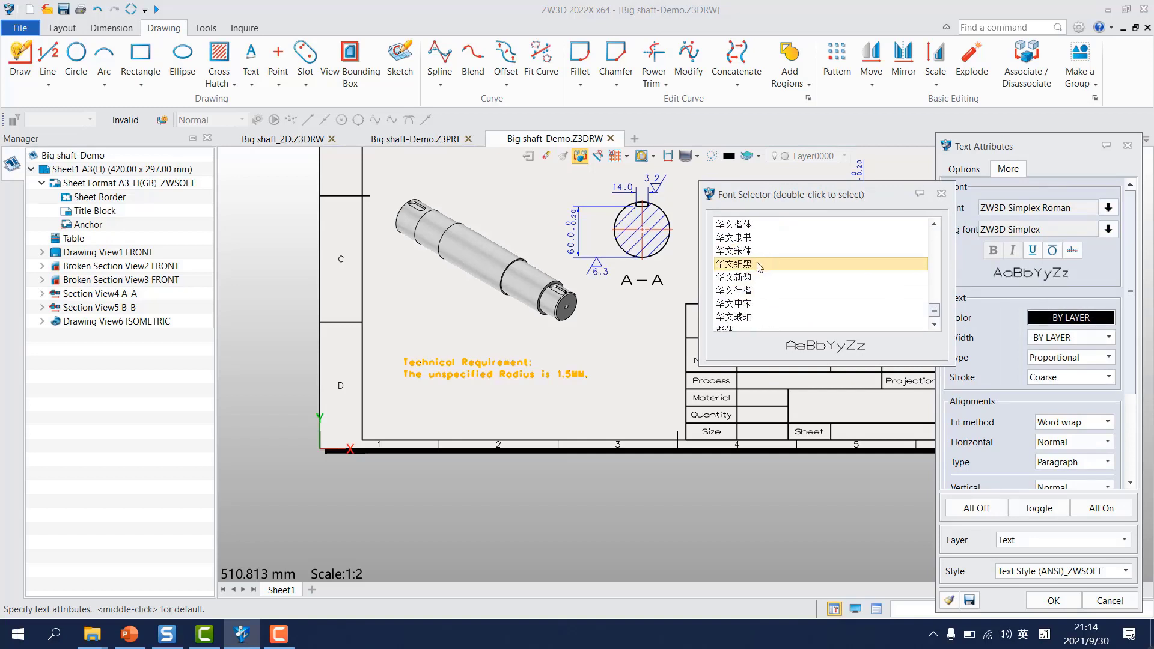
pyautogui.doubleClick(735, 252)
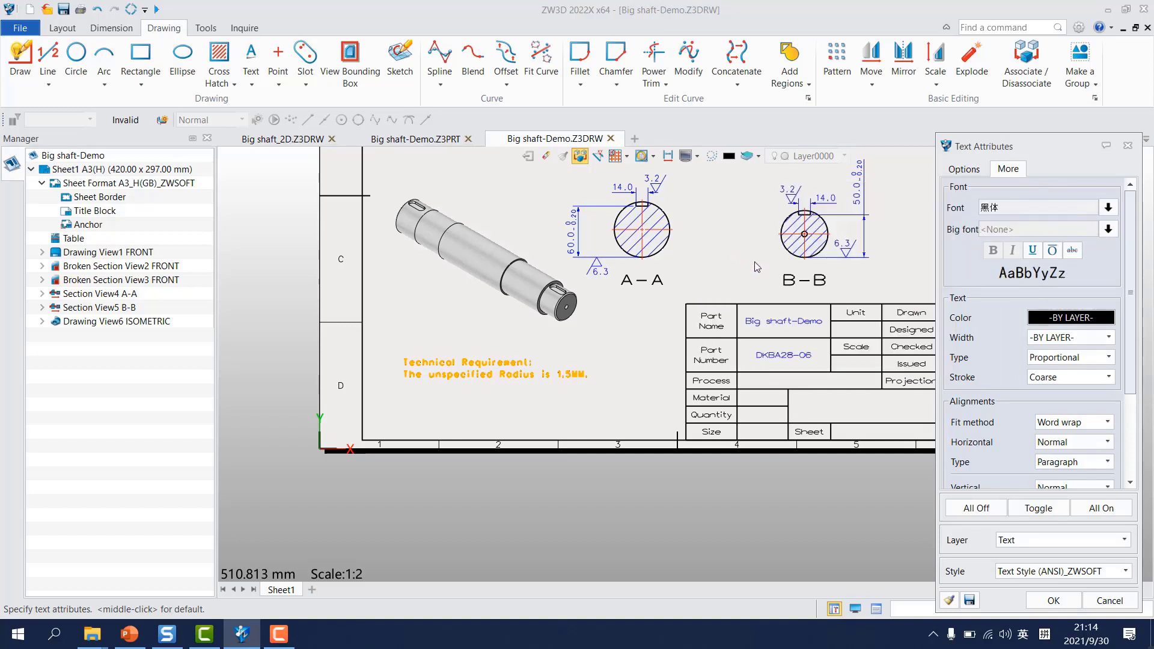
pyautogui.click(1053, 600)
pyautogui.scroll(-2, 550, 384)
pyautogui.moveTo(619, 310)
pyautogui.mouseDown(button='middle')
pyautogui.moveTo(611, 440)
pyautogui.moveTo(610, 416)
pyautogui.mouseUp(button='middle')
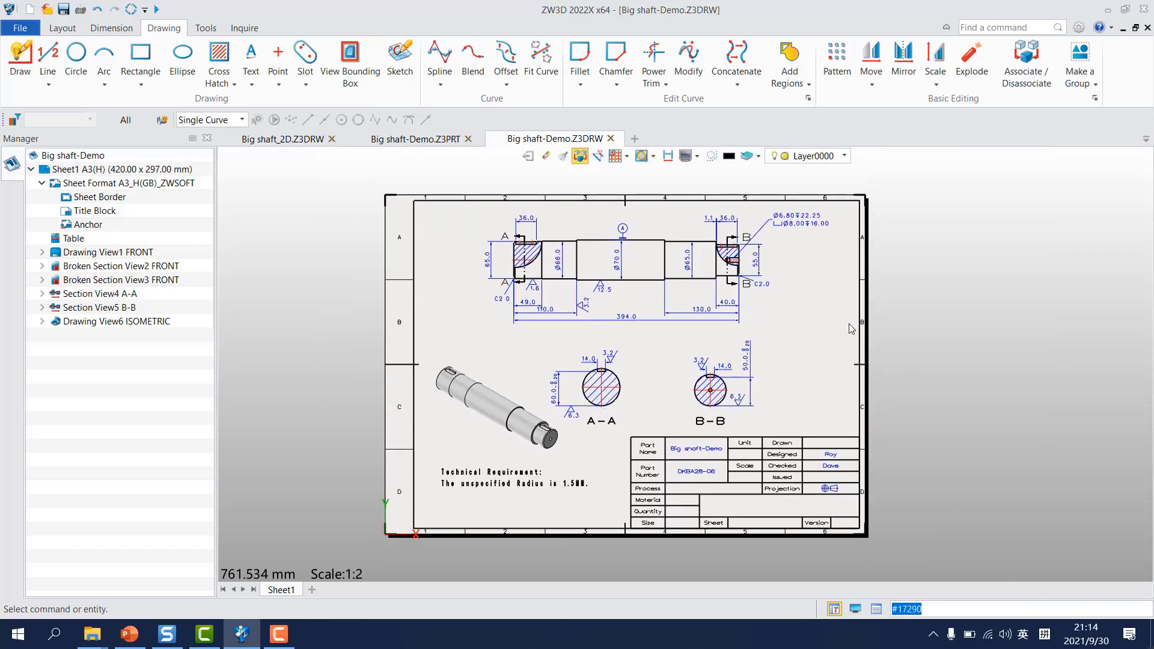